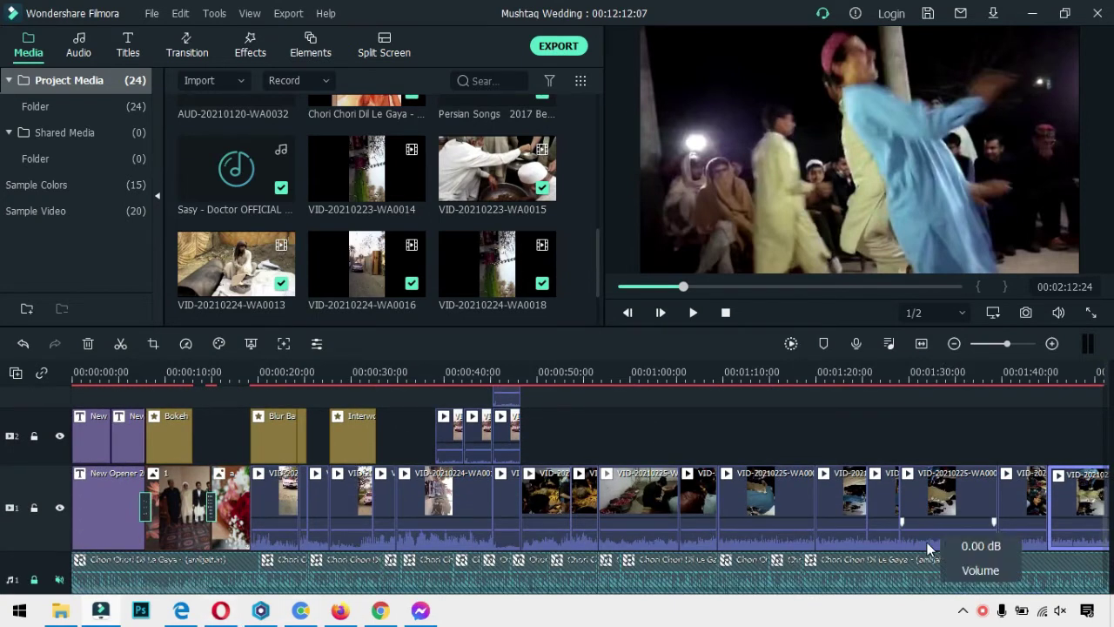
Look over the clips on video tracks 1 to 7 around the 00:01:40 mark of the timeline.
click(1051, 346)
scroll(827, 461, down, 1)
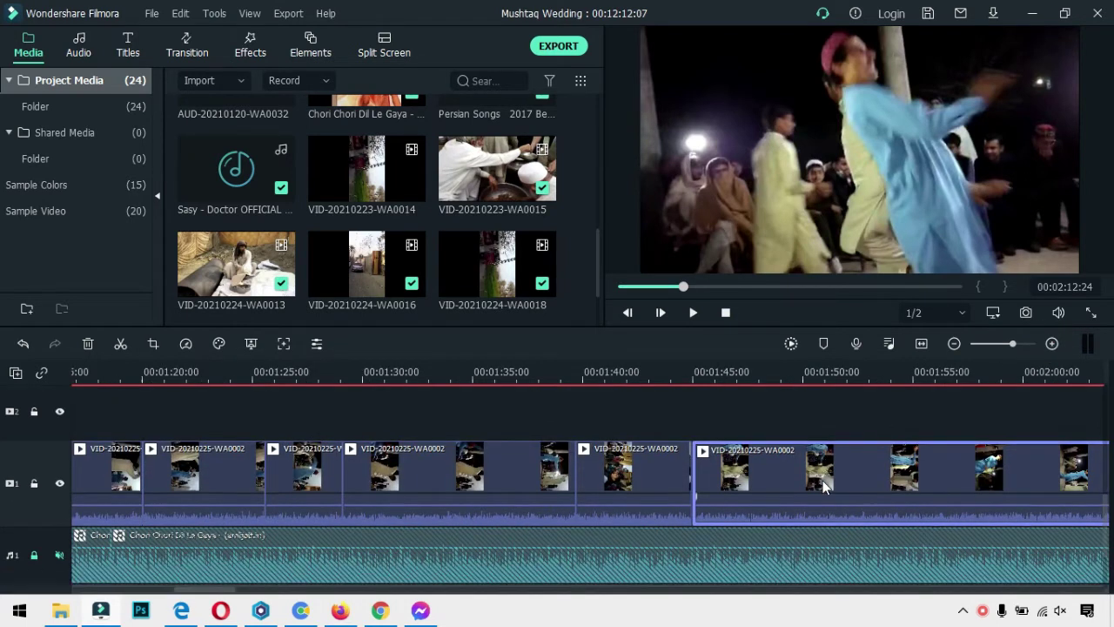
scroll(588, 466, up, 3)
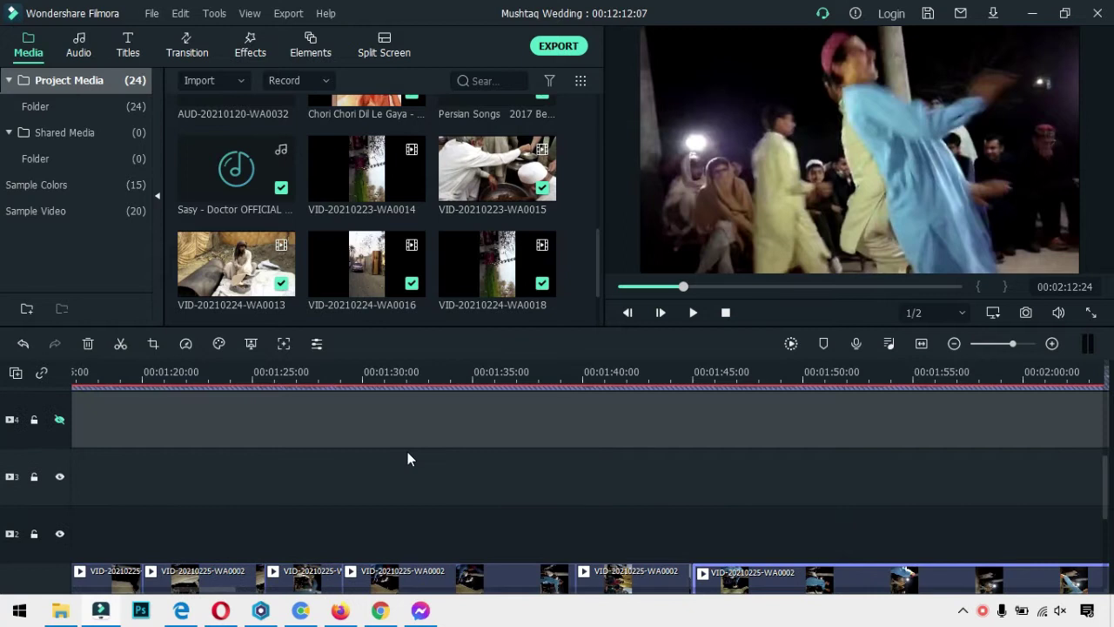
scroll(407, 454, up, 5)
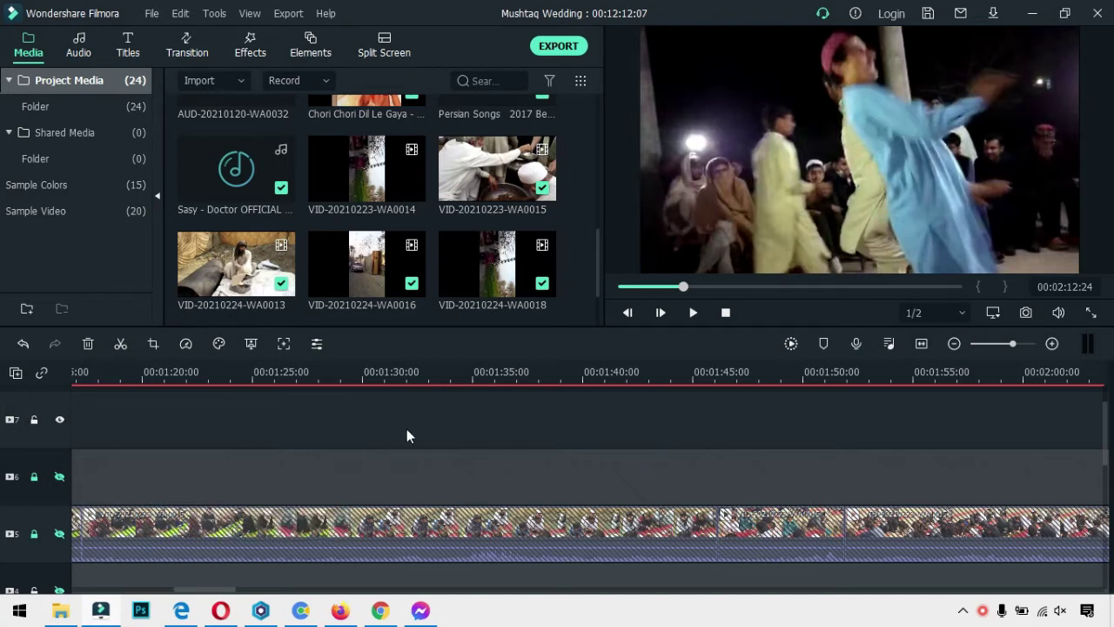
scroll(414, 540, up, 1)
scroll(331, 491, down, 3)
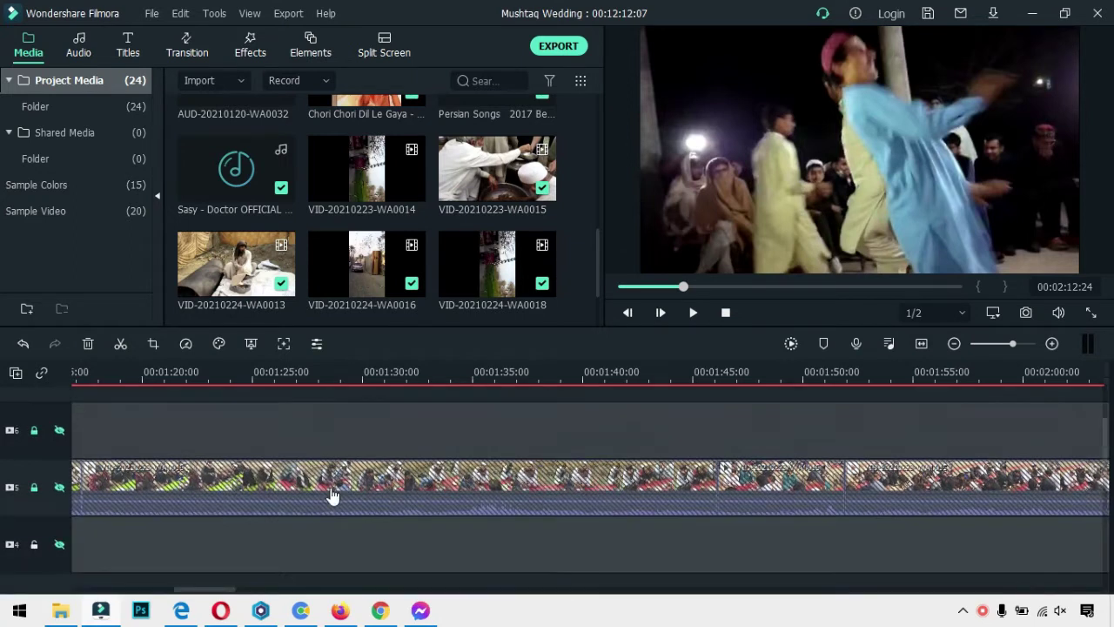
scroll(409, 523, down, 5)
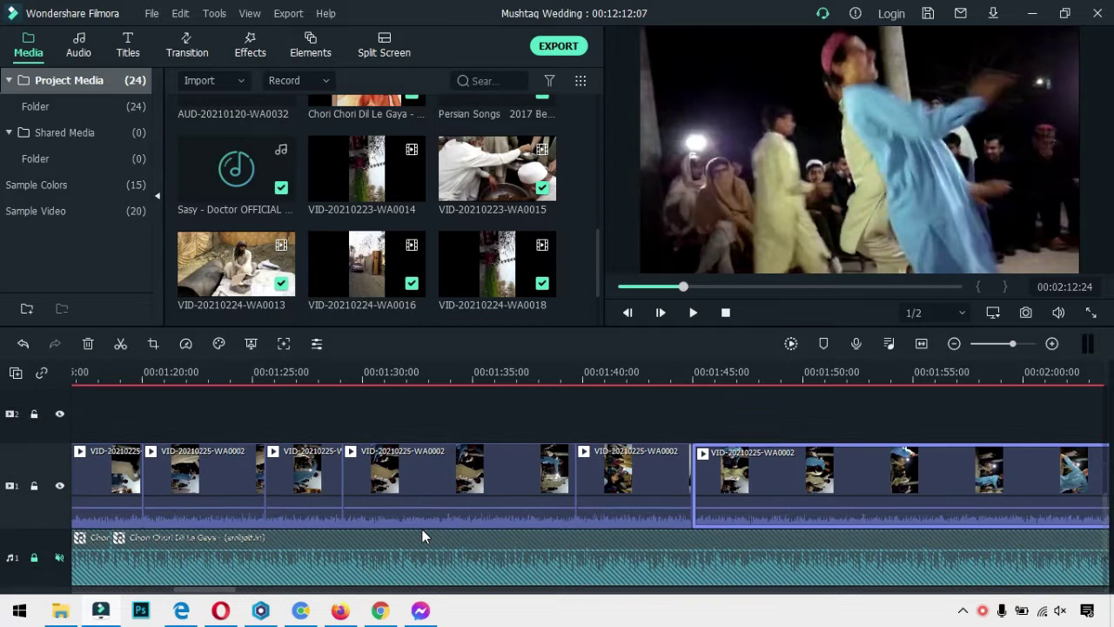
scroll(422, 537, up, 1)
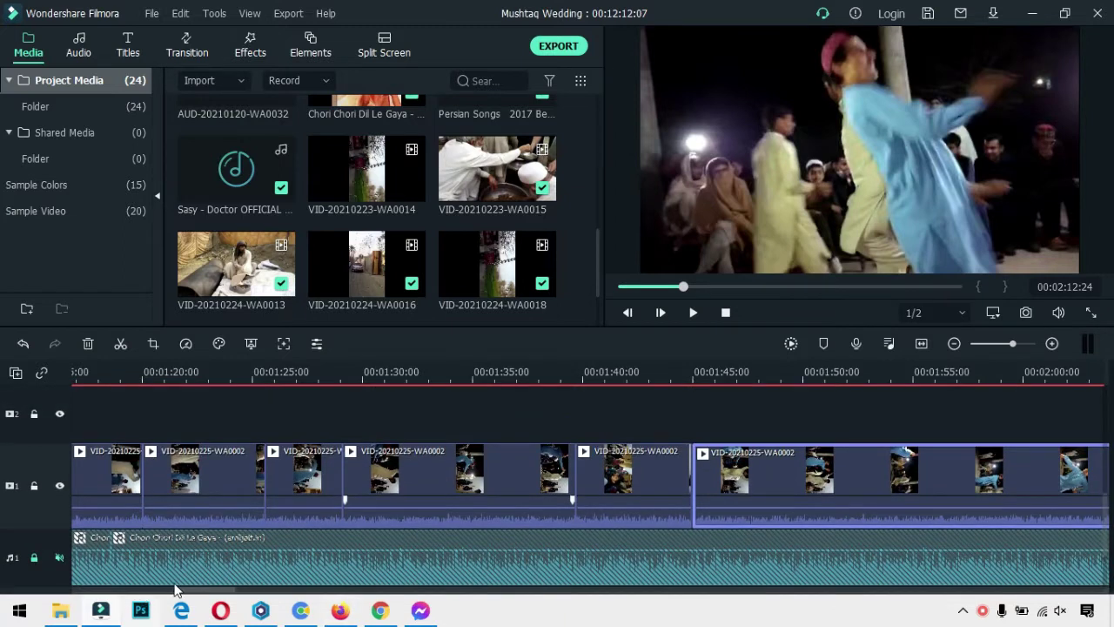
Place photo 2 from the project media directly after the last clip on video track 1, at about 00:02:41.
drag(187, 595, 269, 568)
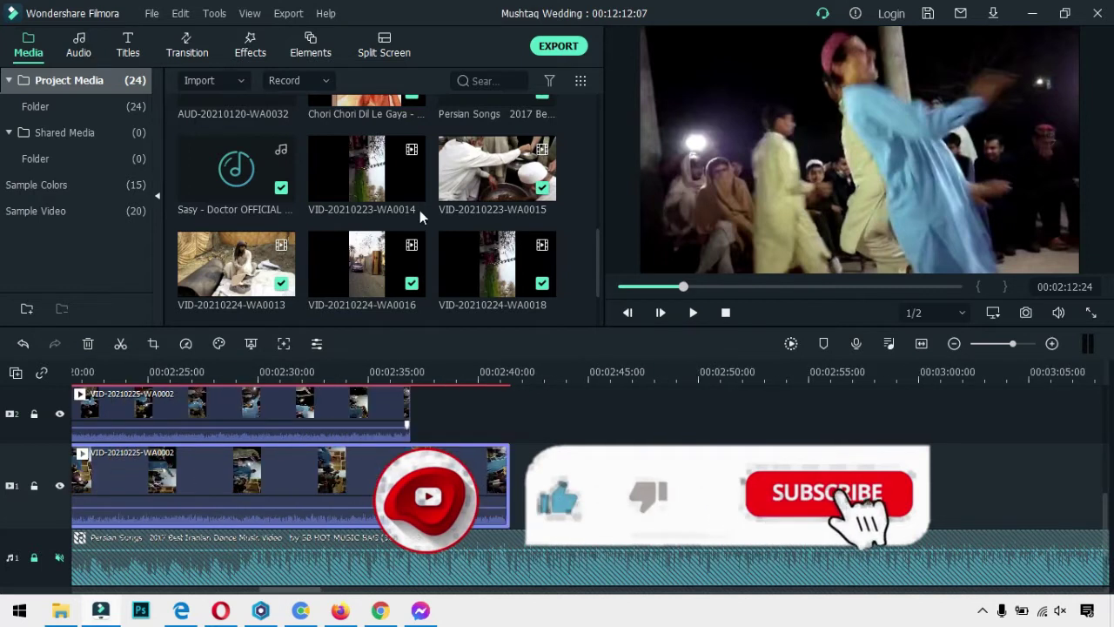
scroll(435, 218, up, 6)
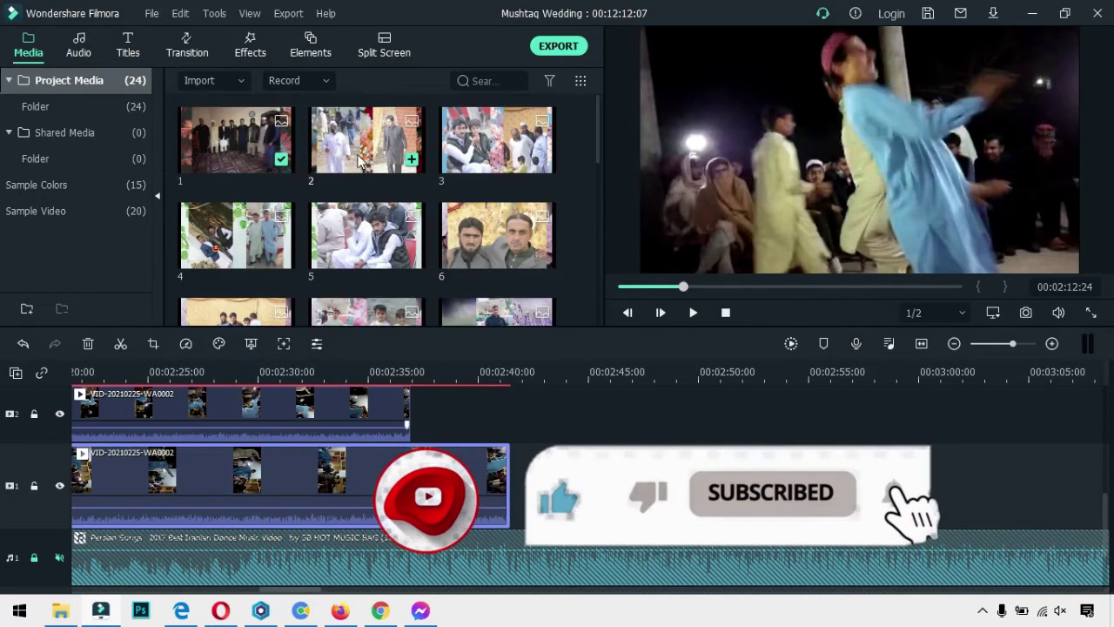
drag(363, 134, 514, 488)
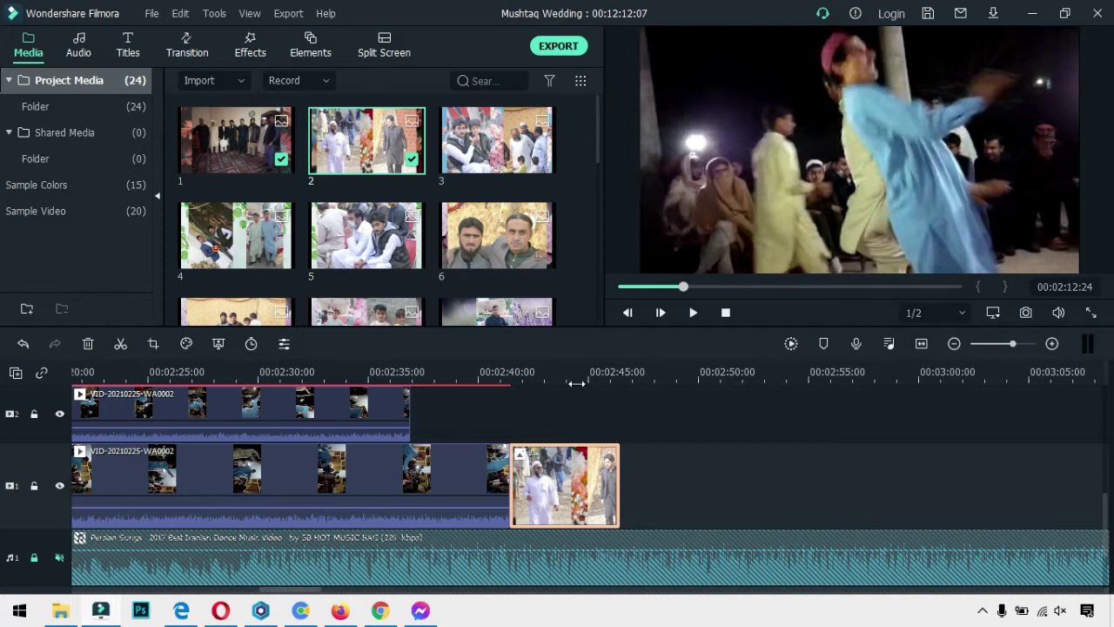
Examine the clips, titles, effects and music across all tracks from the start of the timeline to about 00:02:40.
scroll(569, 398, up, 2)
scroll(565, 404, down, 2)
drag(273, 592, 237, 577)
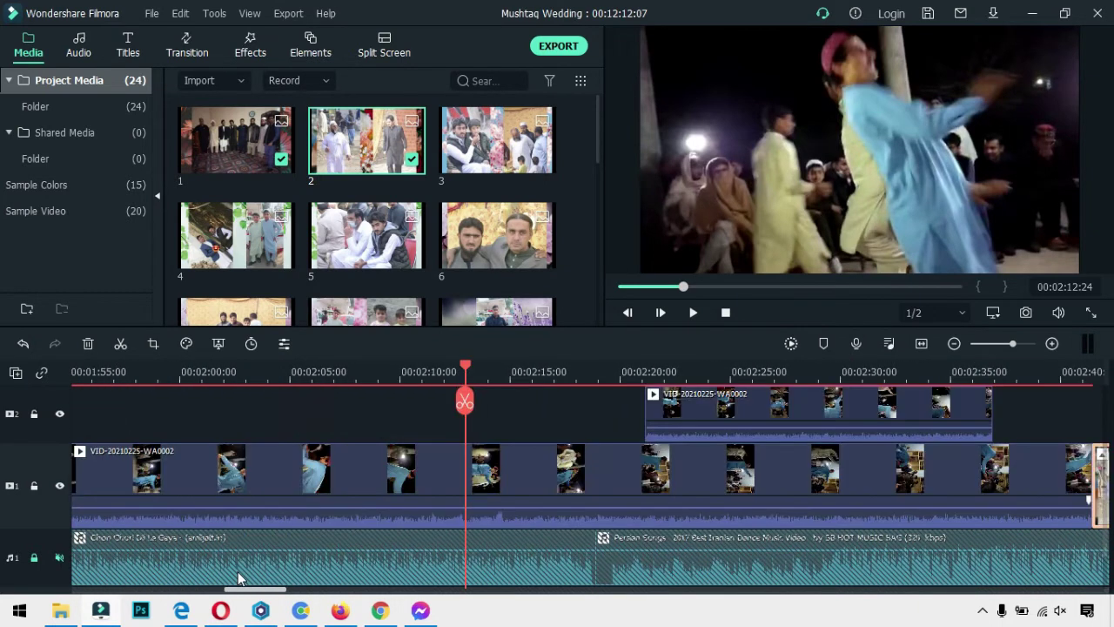
scroll(400, 457, up, 5)
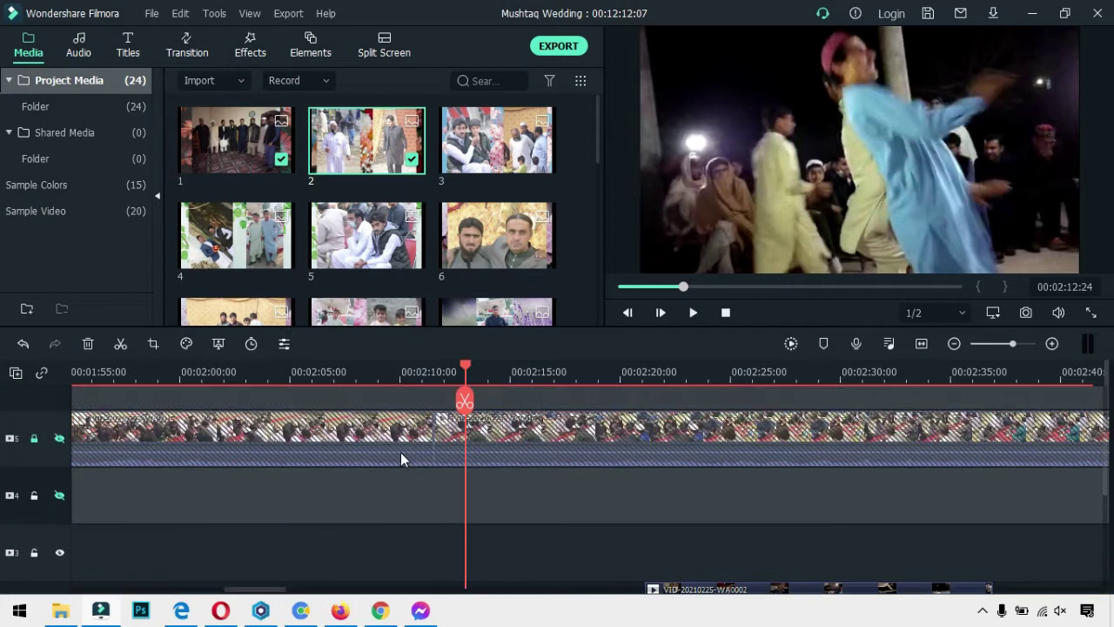
drag(252, 590, 100, 603)
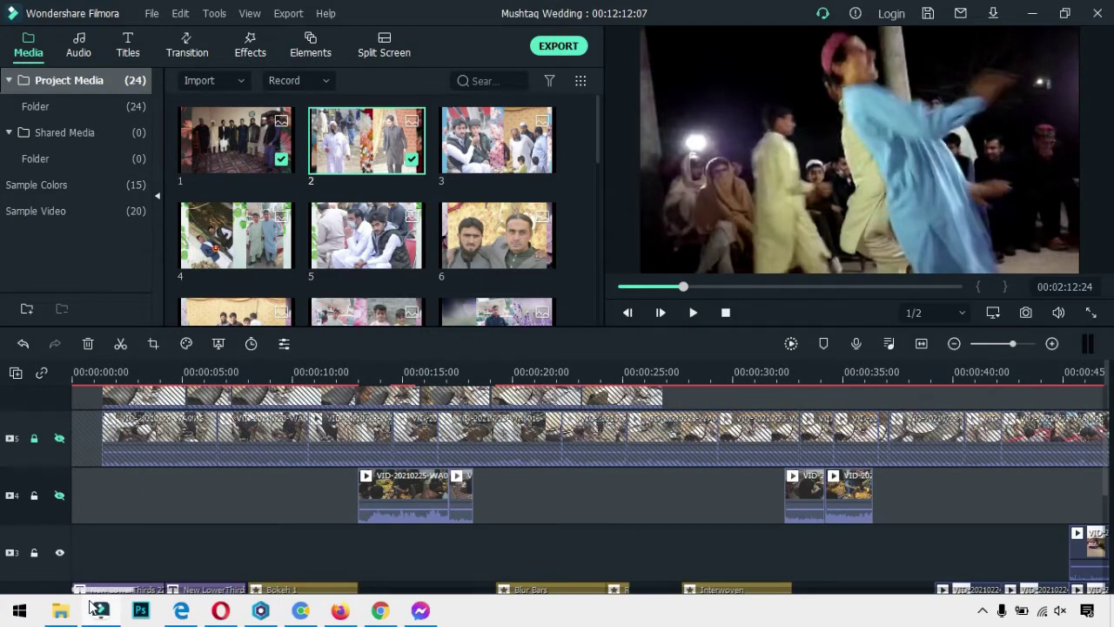
drag(98, 610, 156, 606)
scroll(339, 525, down, 1)
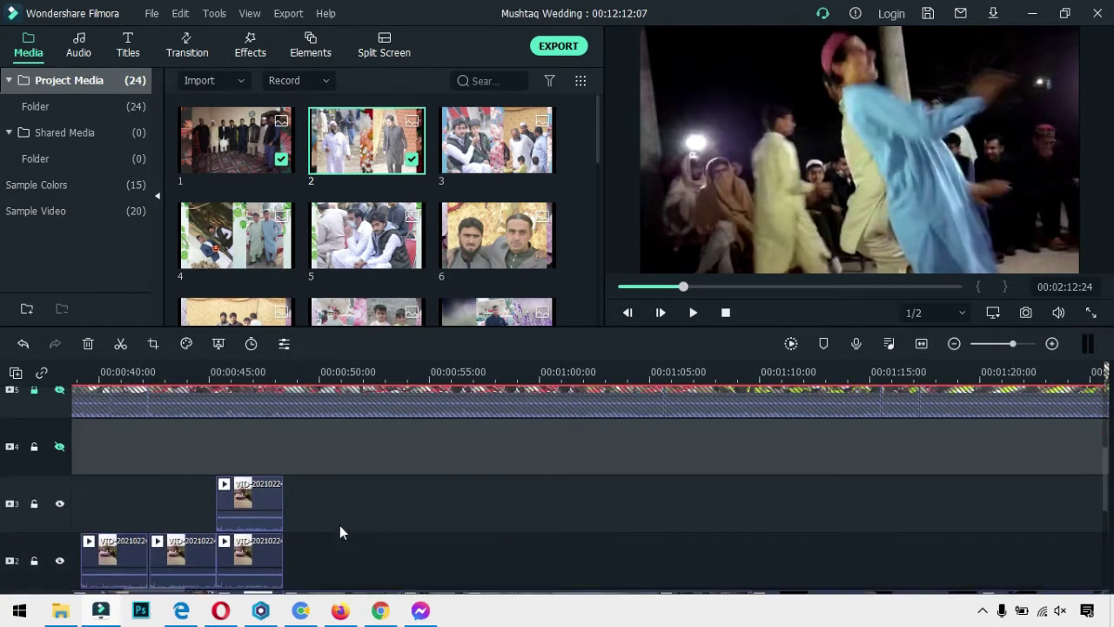
scroll(339, 535, down, 1)
scroll(339, 535, down, 1)
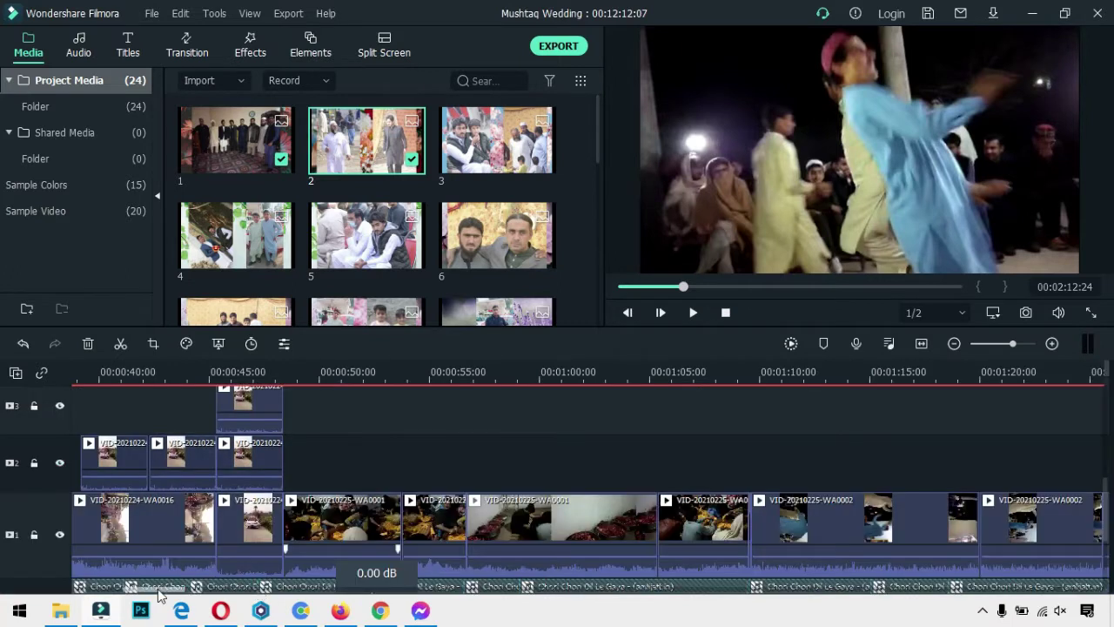
drag(159, 595, 223, 594)
scroll(222, 594, right, 5)
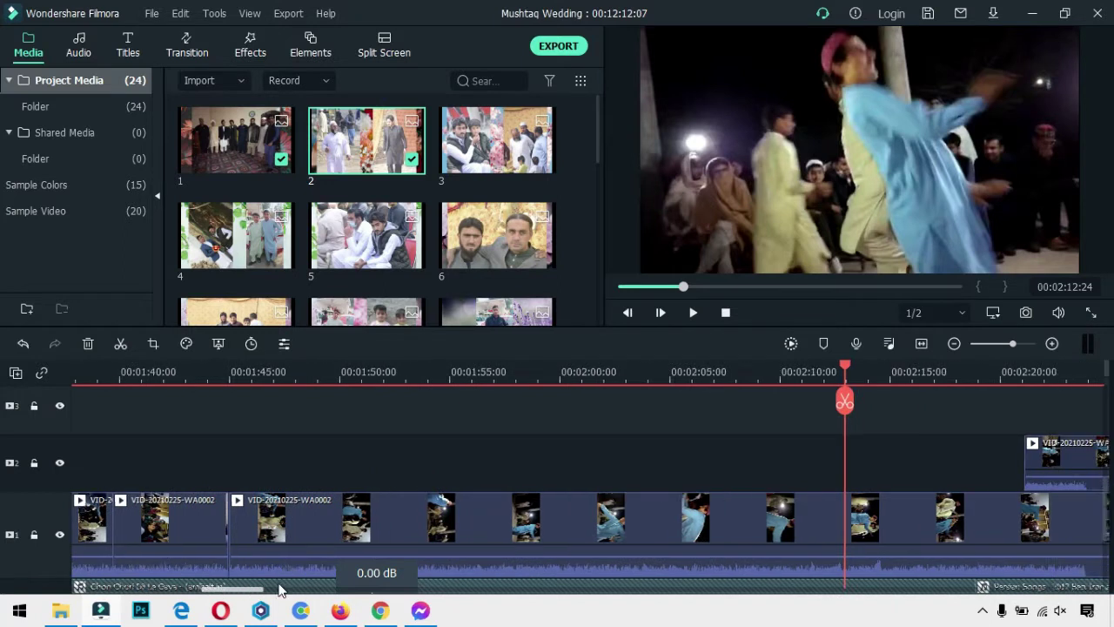
scroll(215, 588, left, 10)
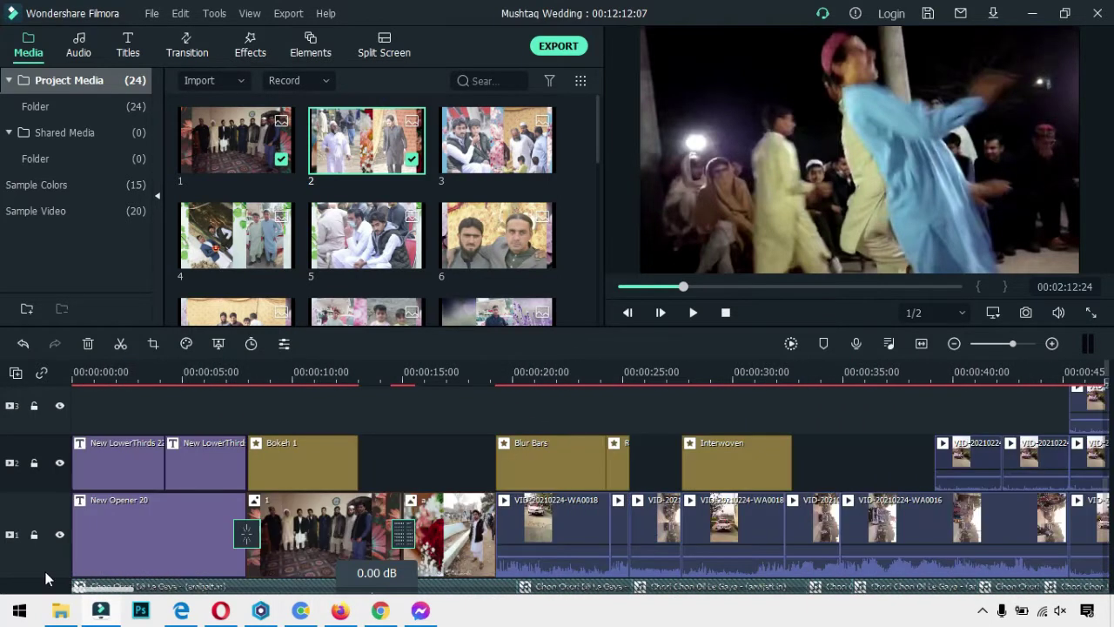
scroll(274, 495, up, 1)
scroll(274, 495, up, 1)
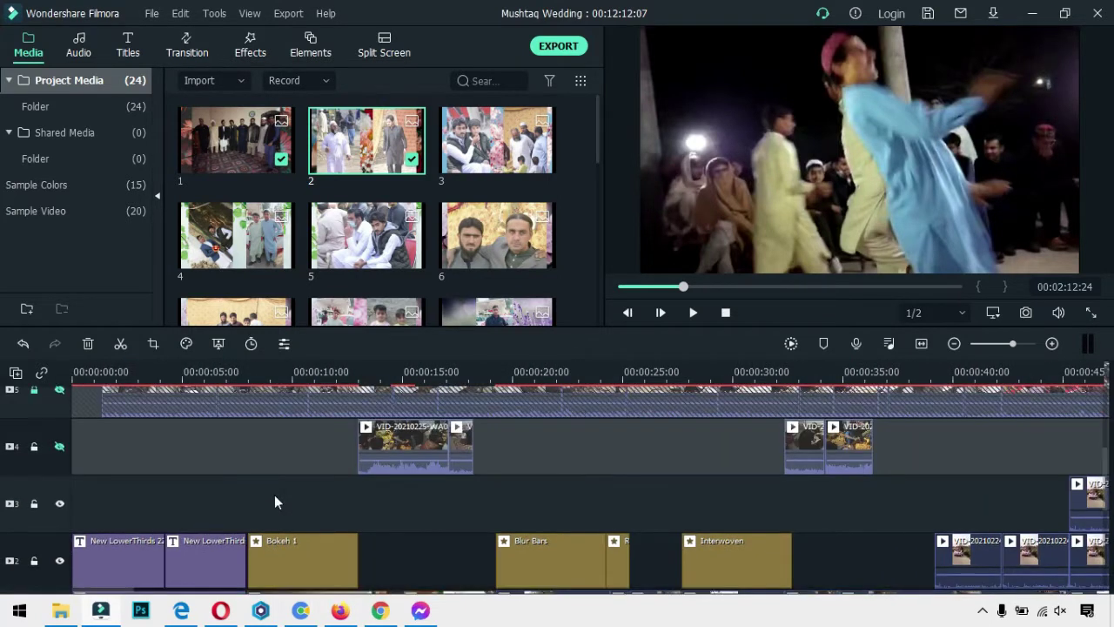
scroll(275, 503, up, 1)
scroll(274, 494, down, 2)
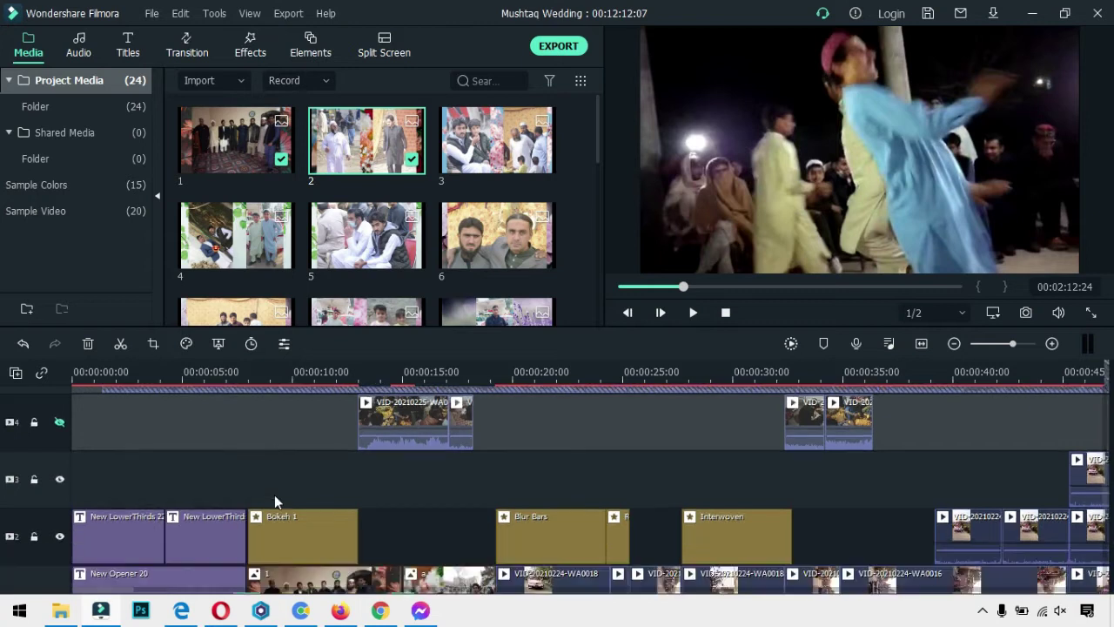
scroll(347, 569, down, 3)
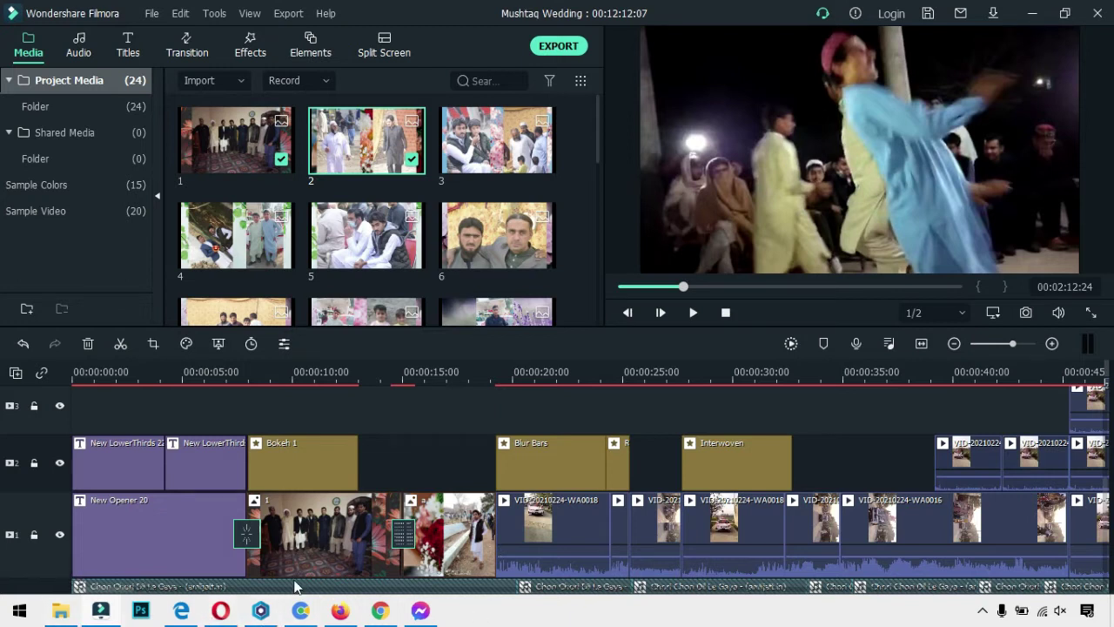
scroll(294, 583, down, 2)
drag(103, 593, 78, 595)
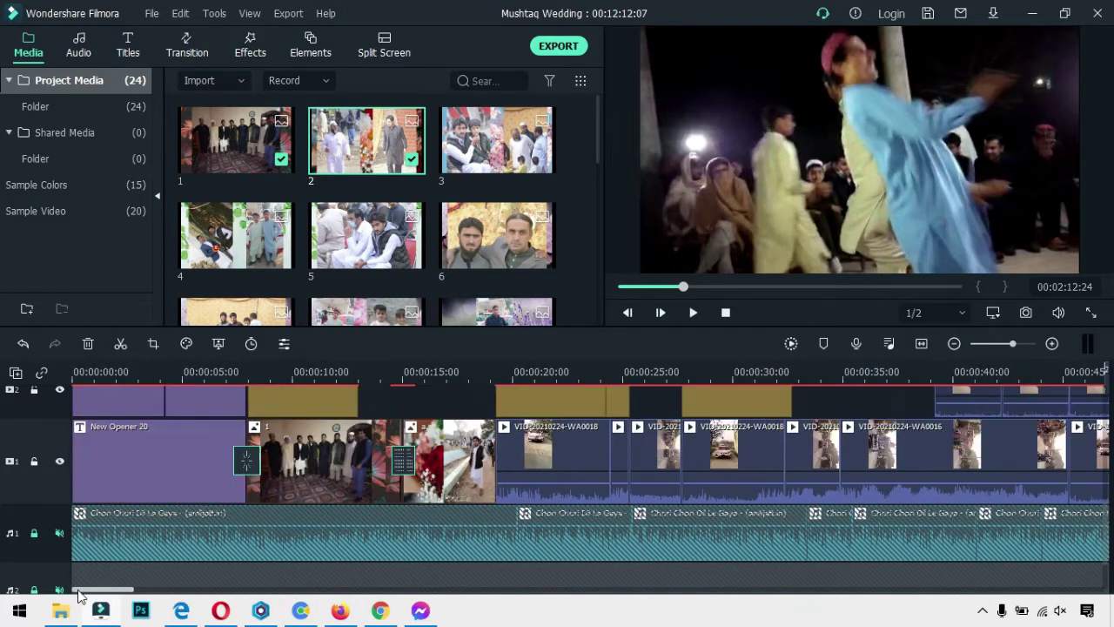
Make video tracks 5 and 6 visible and unlock both of them.
scroll(208, 529, up, 5)
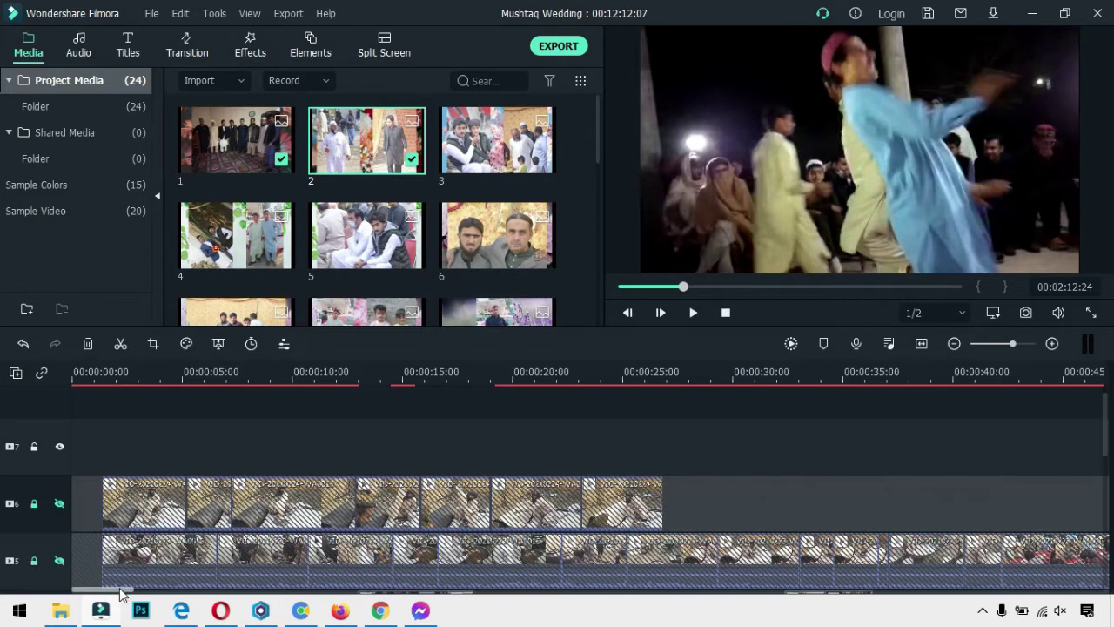
scroll(193, 562, down, 2)
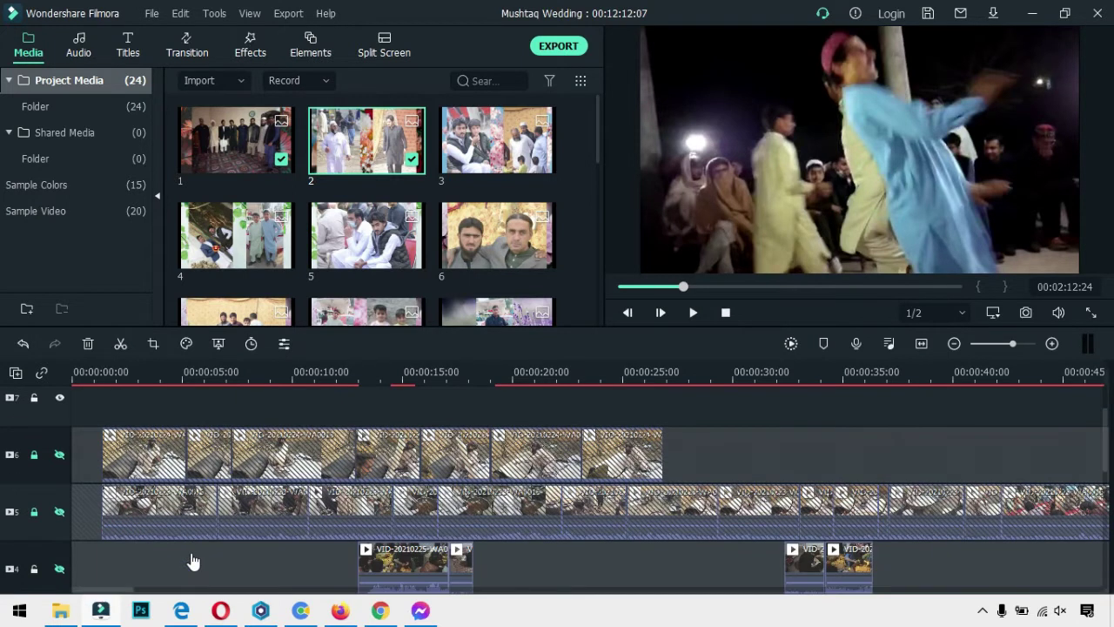
click(59, 511)
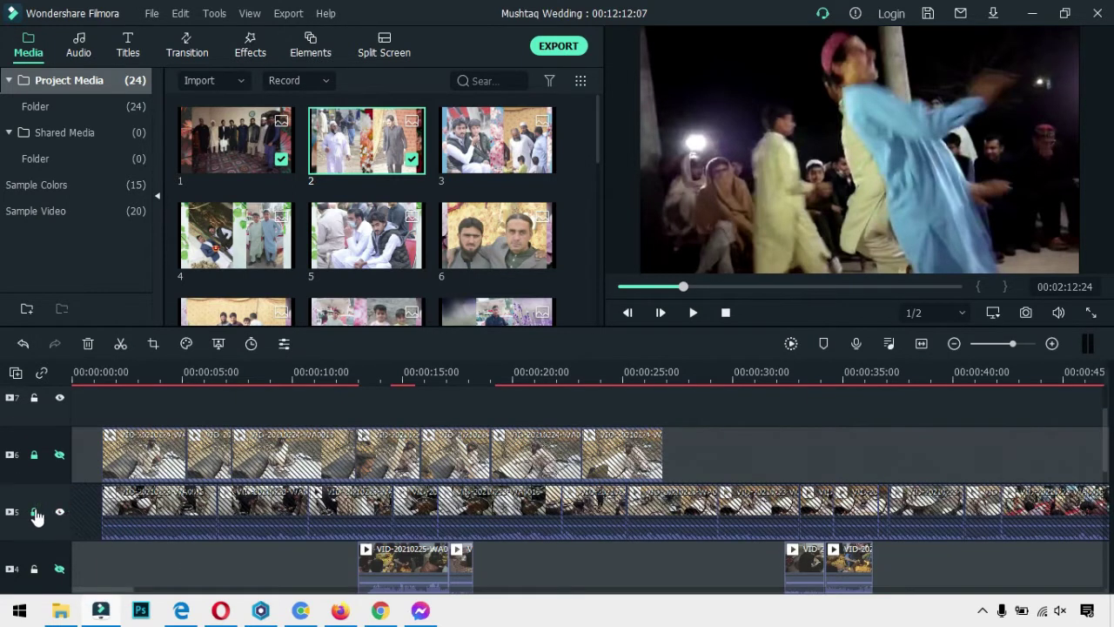
click(35, 514)
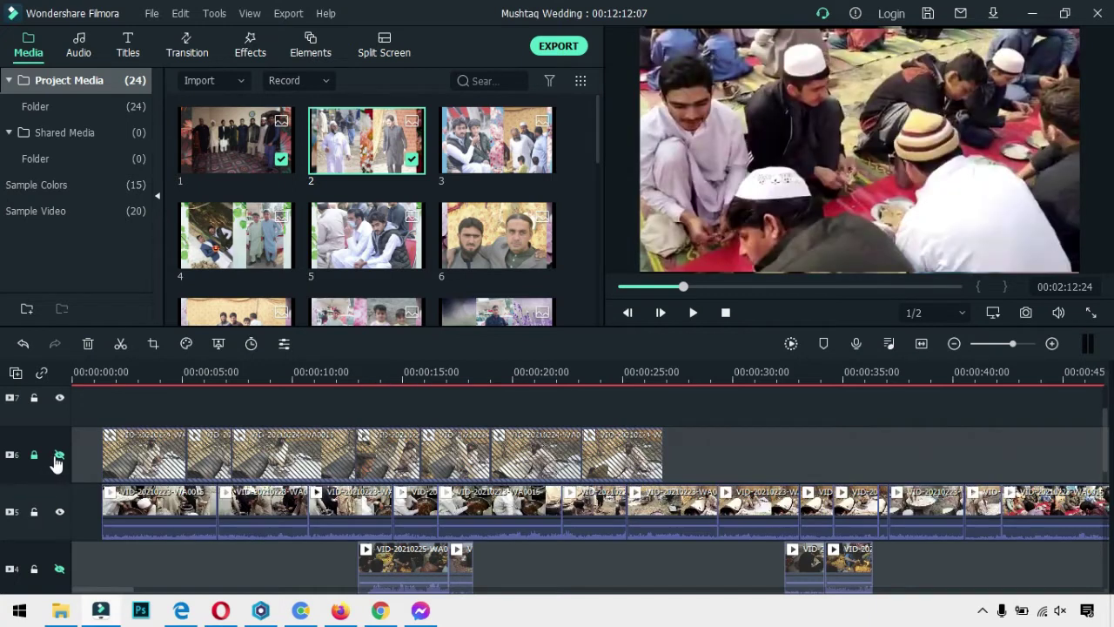
click(58, 456)
click(34, 456)
scroll(291, 533, up, 1)
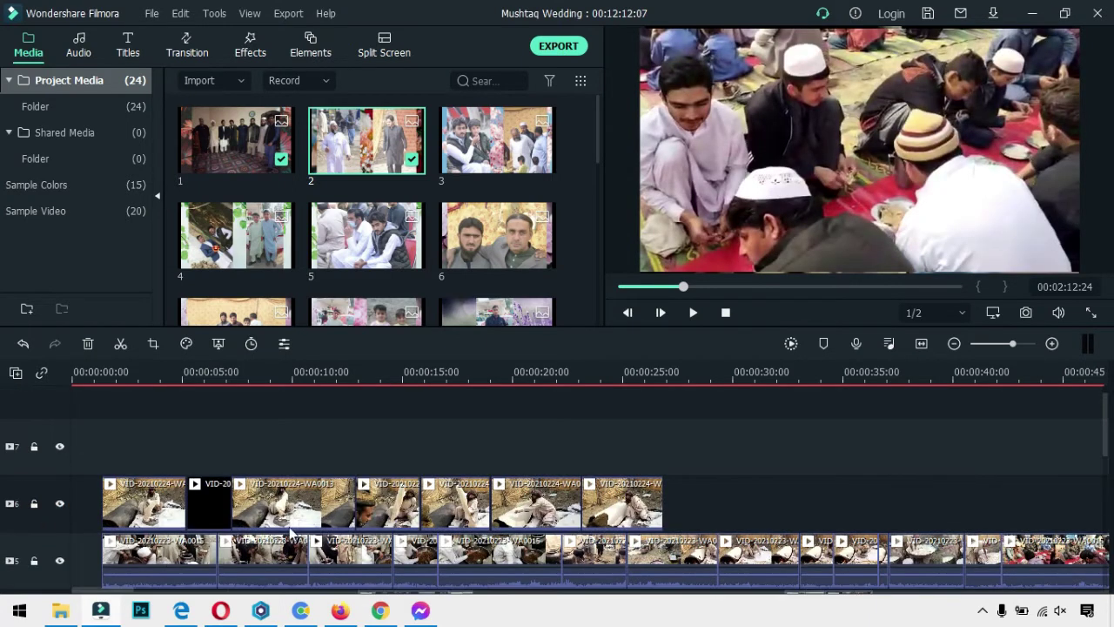
Move the first VID-20210223-WA0015 clip from video track 5 to video track 2, at about 00:02:51.
scroll(424, 581, down, 1)
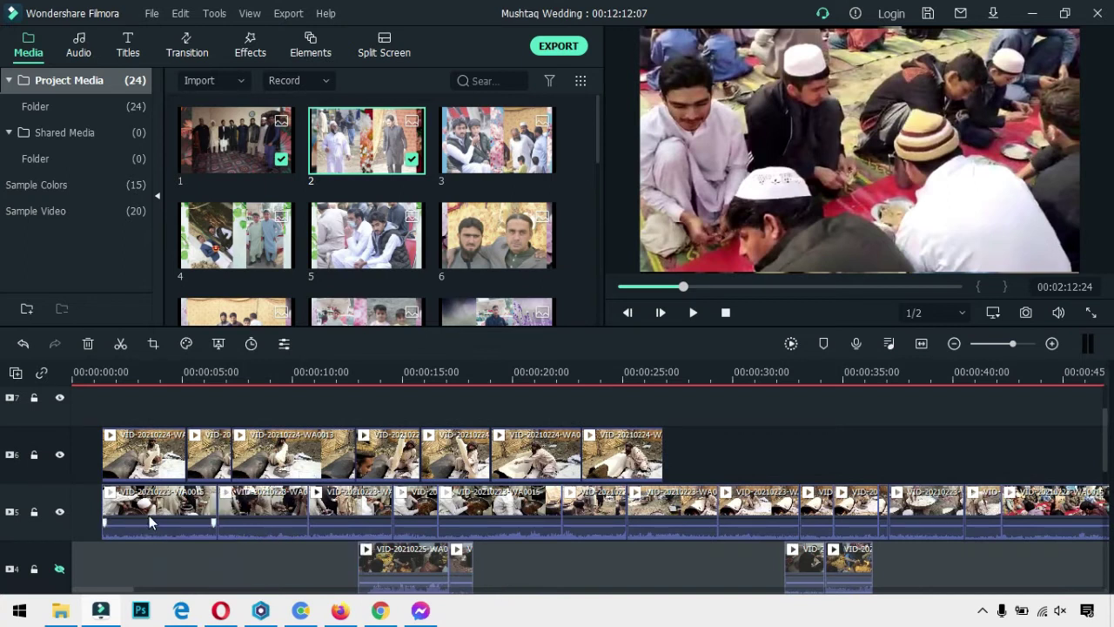
drag(155, 514, 646, 500)
drag(632, 548, 1106, 439)
drag(1111, 527, 817, 453)
scroll(559, 408, up, 2)
scroll(338, 441, up, 2)
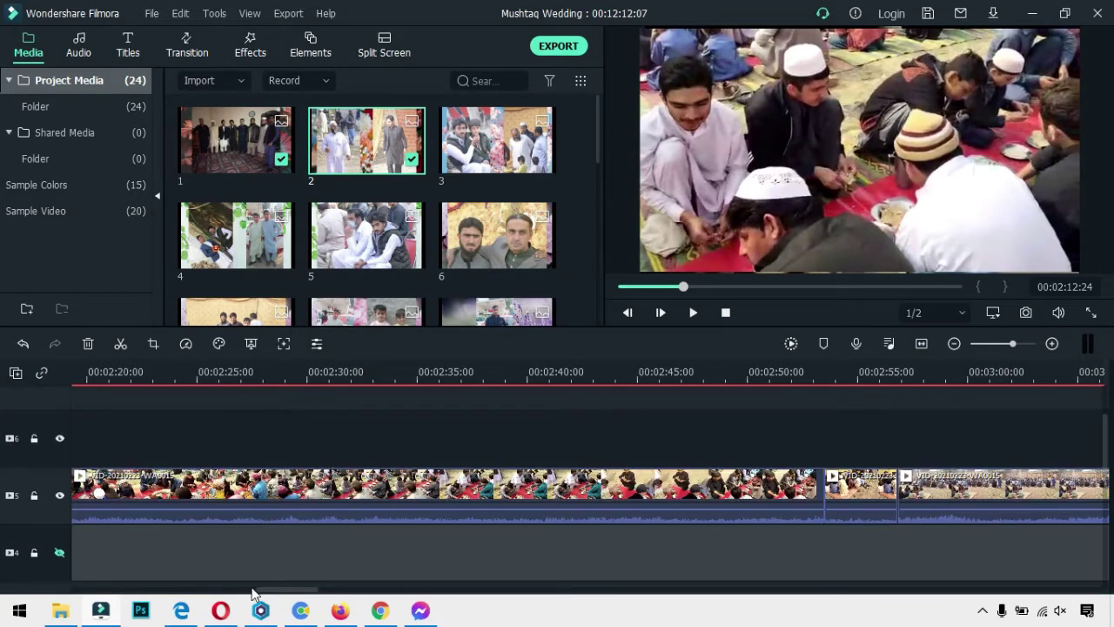
Move track 5's long outdoor meal clip starting near 00:00:42 right after photo 2 on track 1, and append the track 2 VID-20210223-WA0015 clip behind it.
drag(270, 592, 131, 612)
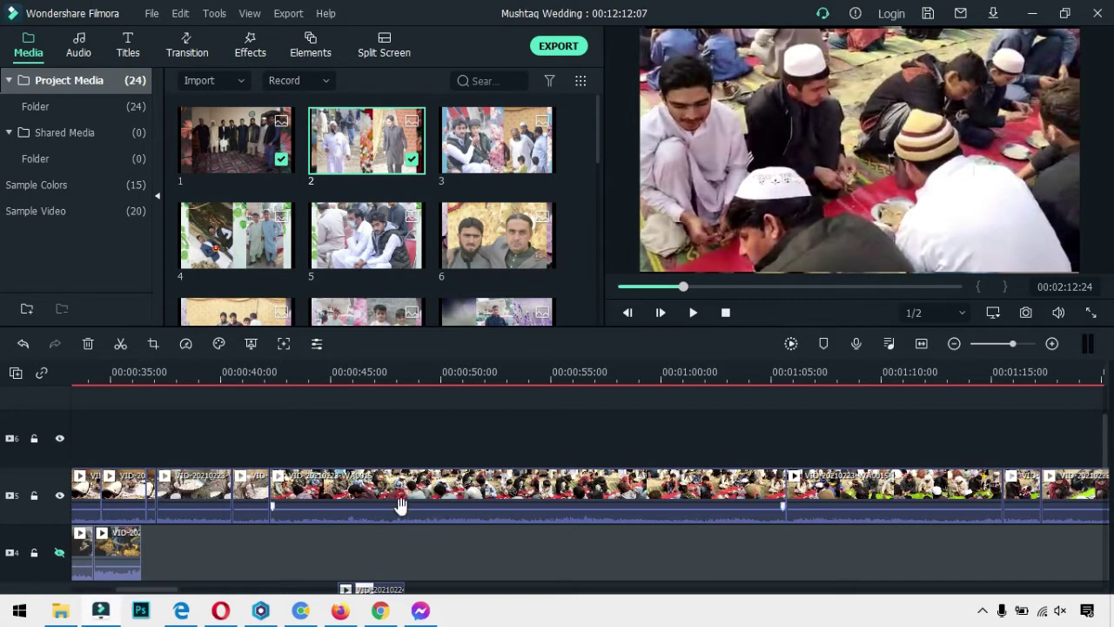
drag(408, 495, 998, 536)
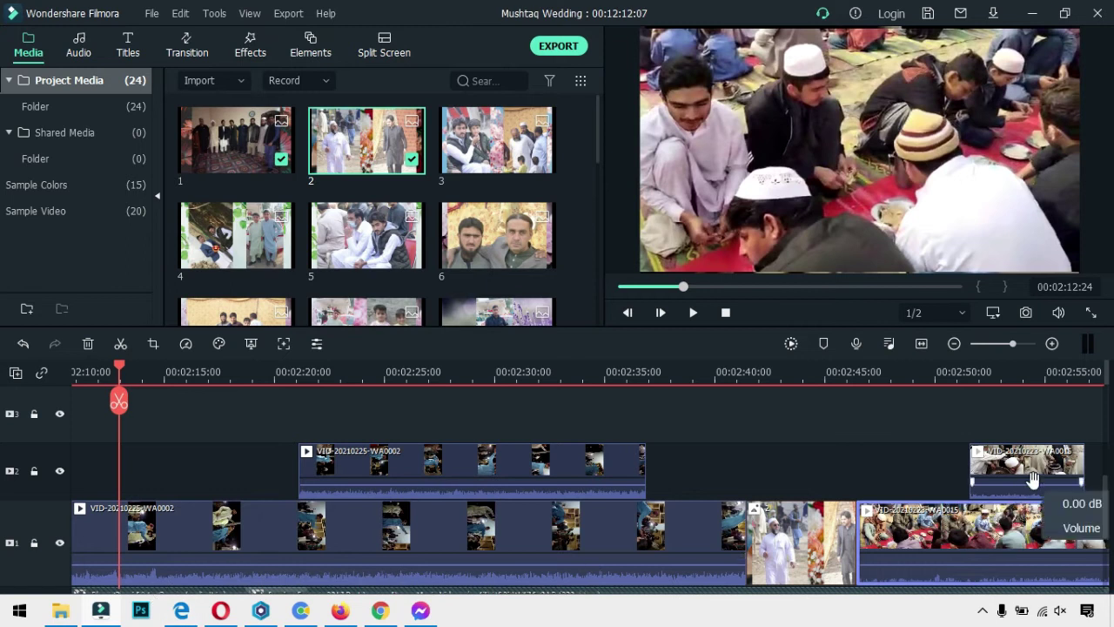
drag(1027, 468, 1083, 535)
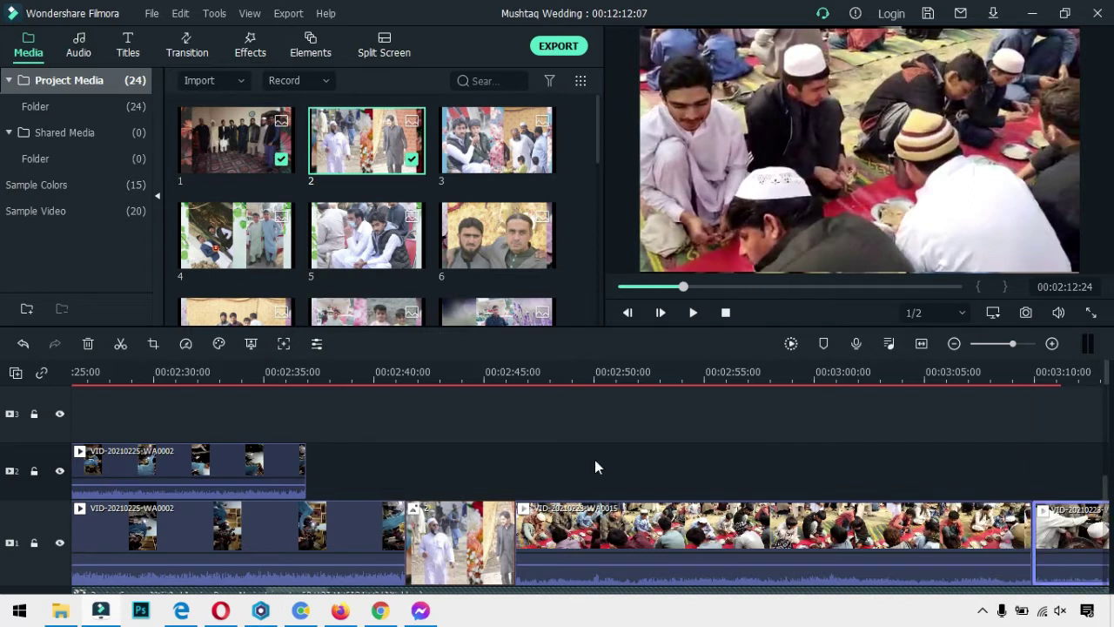
Move the VID-20210223-WA0015 clip starting near 00:00:16 on track 5 to track 2, beginning where track 1's last clip ends.
scroll(106, 514, up, 5)
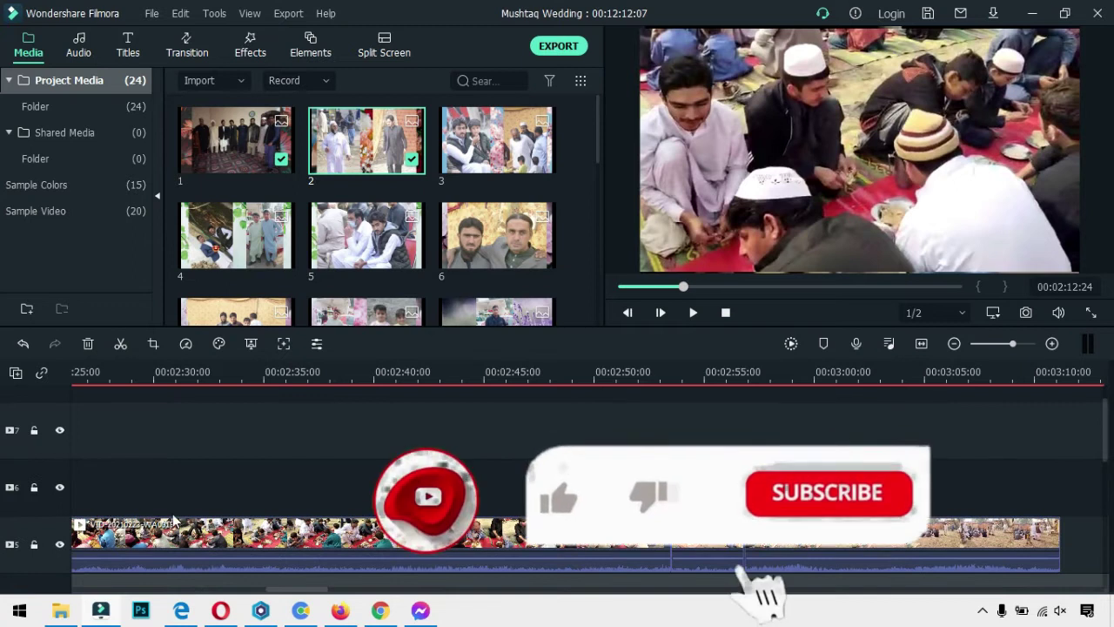
drag(293, 595, 94, 612)
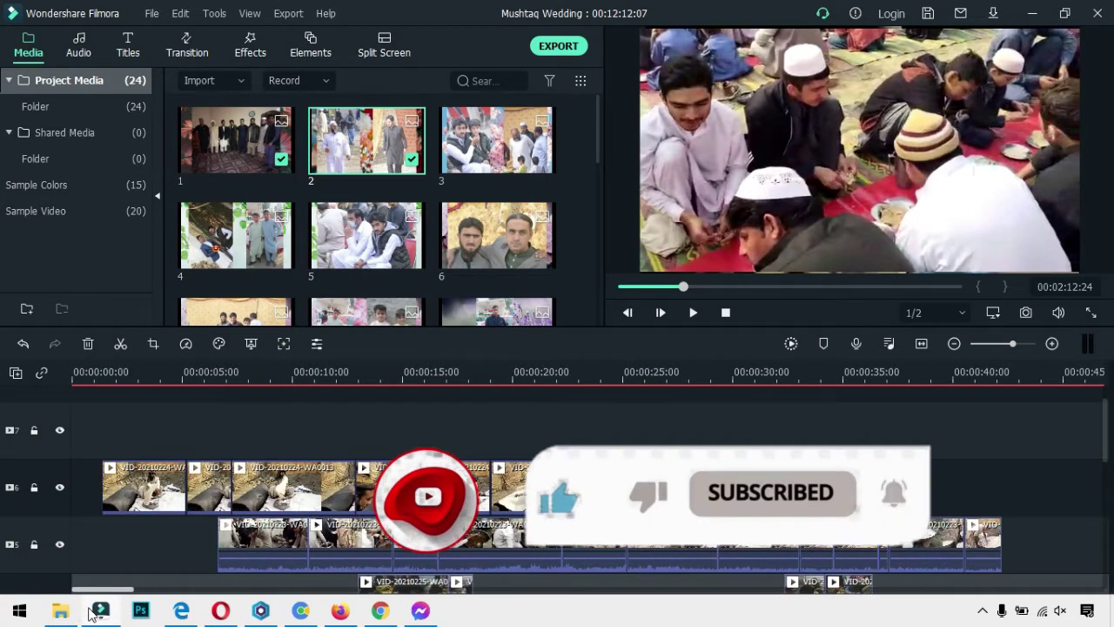
drag(94, 614, 100, 614)
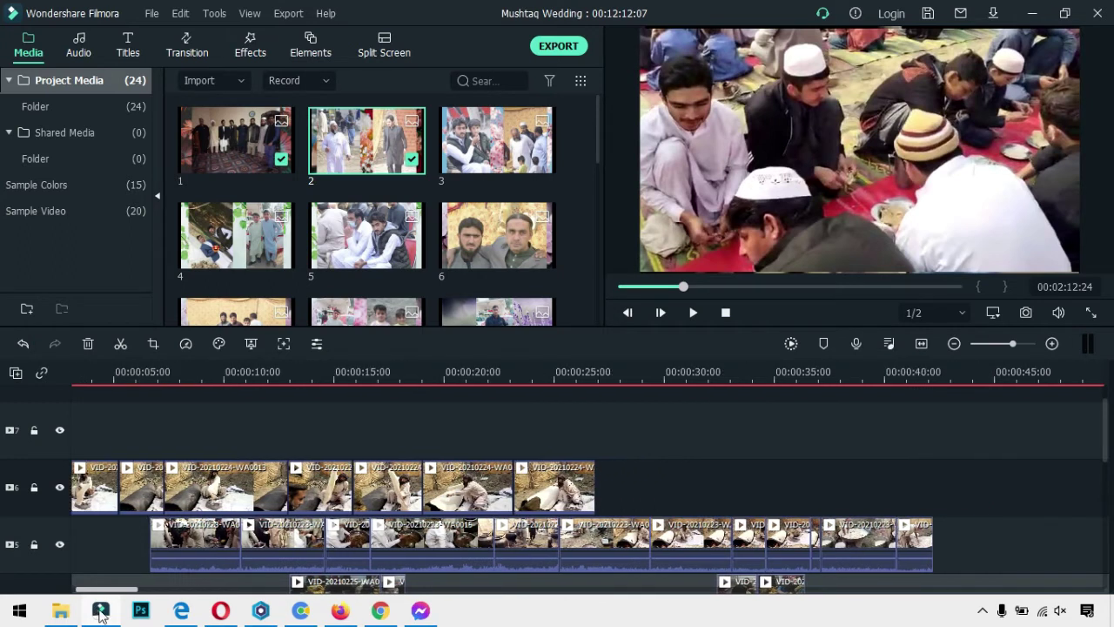
mouse_move(414, 540)
mouse_down()
mouse_move(1111, 557)
mouse_move(1086, 588)
mouse_move(1077, 396)
mouse_move(1110, 517)
mouse_move(1024, 587)
mouse_move(1027, 604)
mouse_move(1110, 547)
mouse_move(1111, 534)
mouse_move(1102, 544)
mouse_move(1110, 514)
mouse_move(923, 501)
mouse_move(992, 488)
mouse_move(945, 426)
mouse_up()
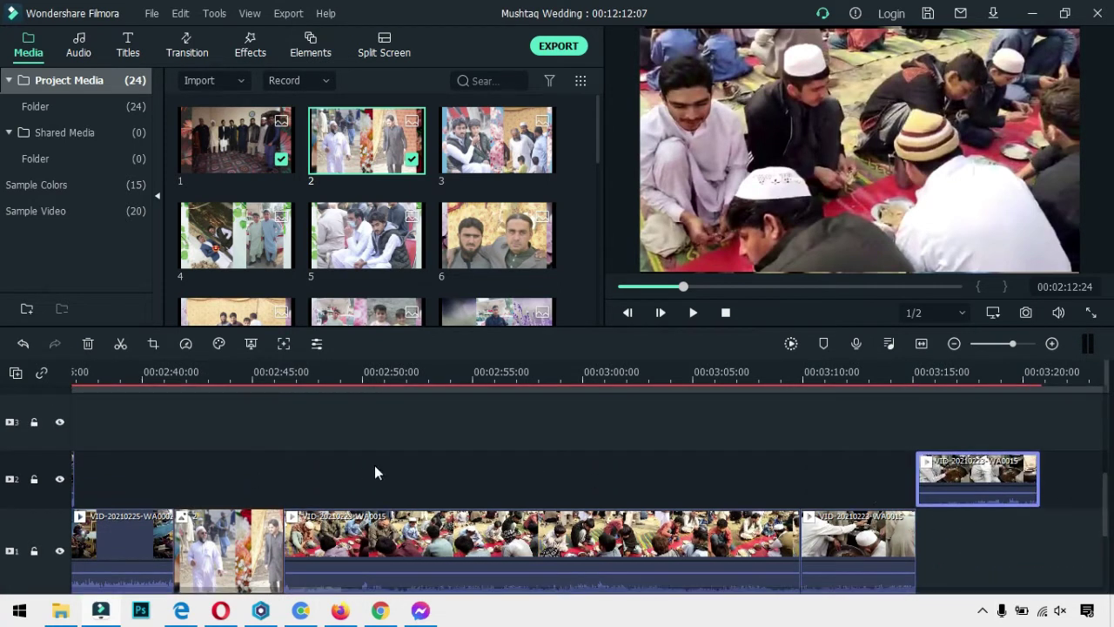
scroll(374, 464, up, 4)
scroll(376, 467, down, 3)
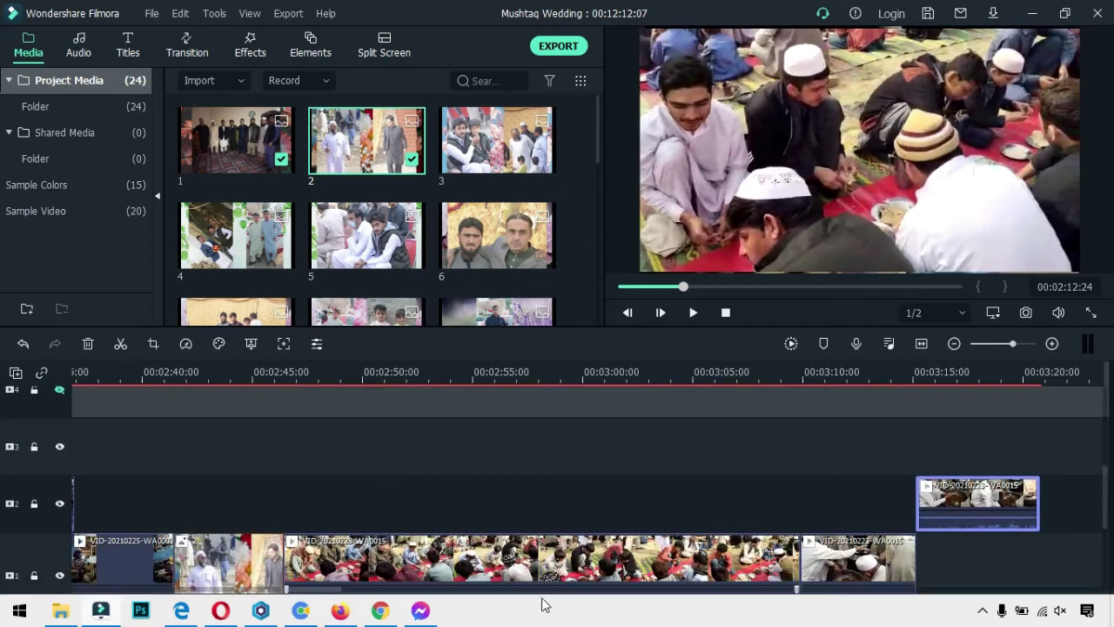
Insert track 5's VID-20210223-WA0015 clip ending near 00:02:11 into track 1, right before the VID-20210225-WA0002 clip.
drag(298, 592, 247, 603)
scroll(261, 501, up, 2)
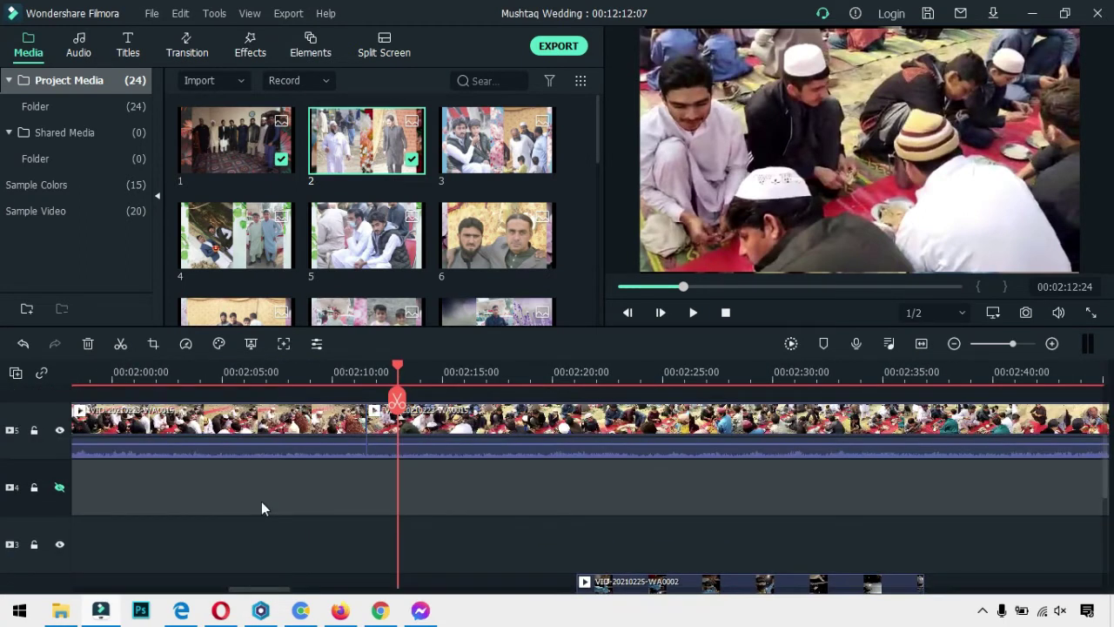
drag(256, 437, 807, 402)
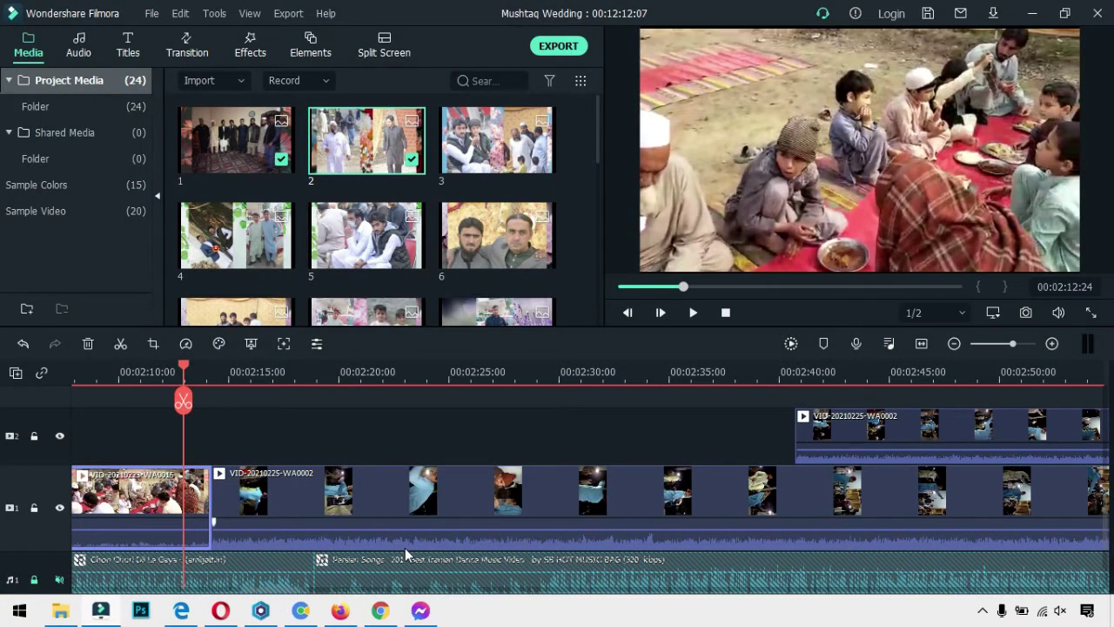
scroll(404, 547, down, 1)
scroll(417, 569, up, 3)
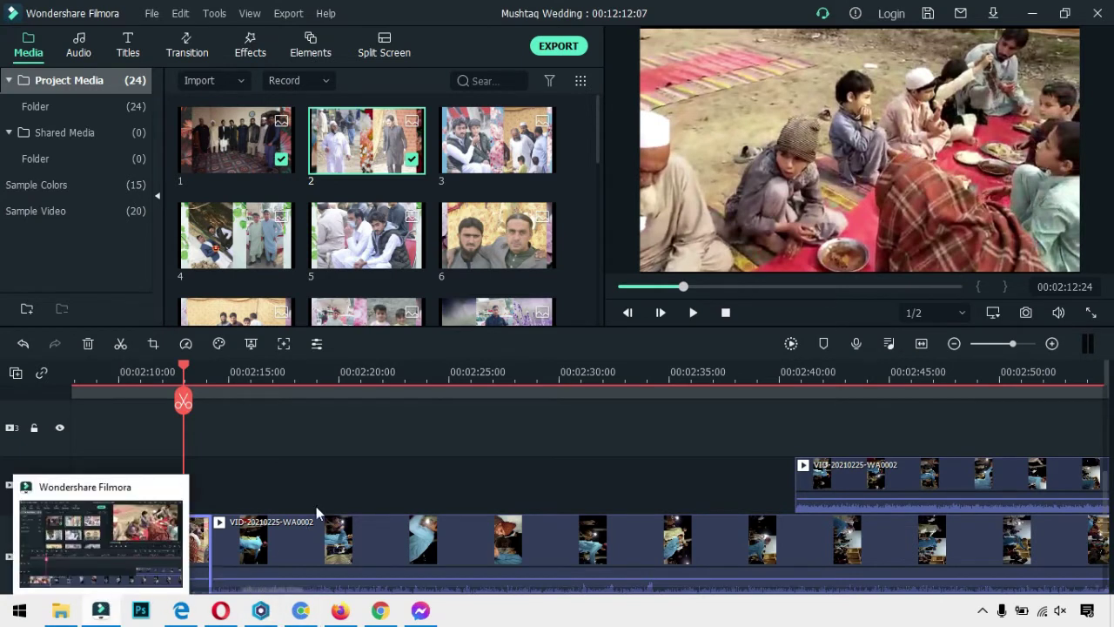
scroll(121, 535, down, 1)
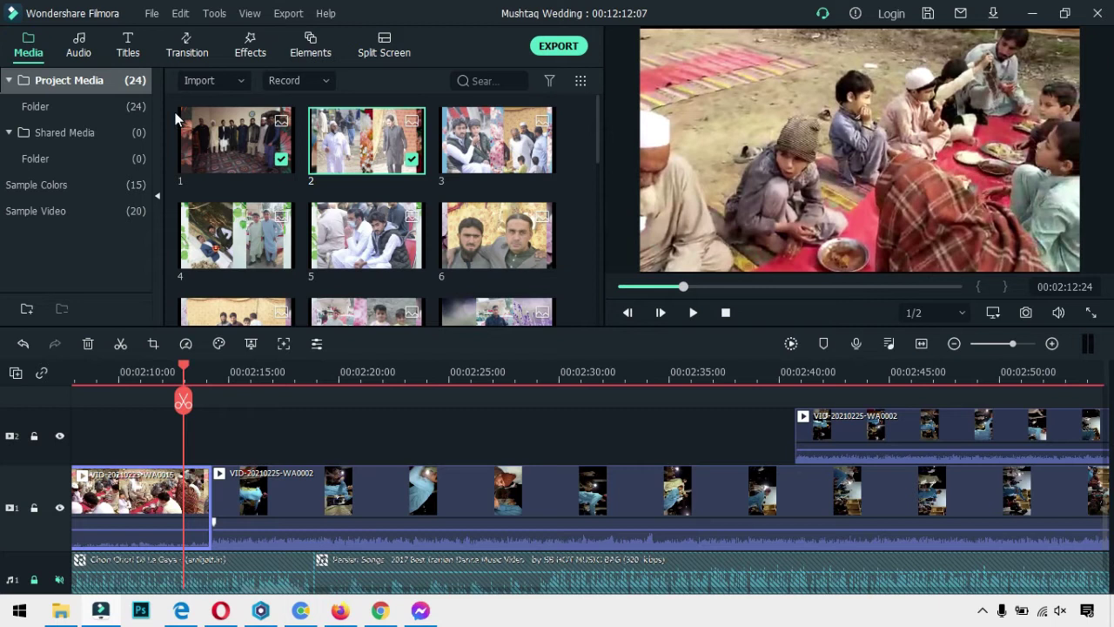
click(983, 613)
right_click(1015, 580)
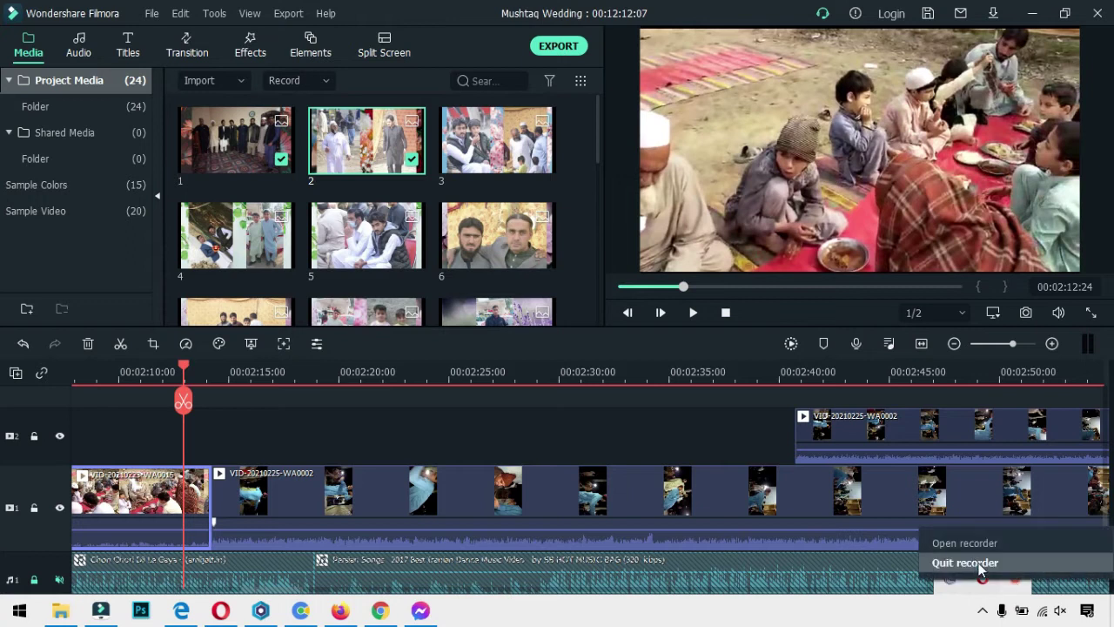
click(958, 545)
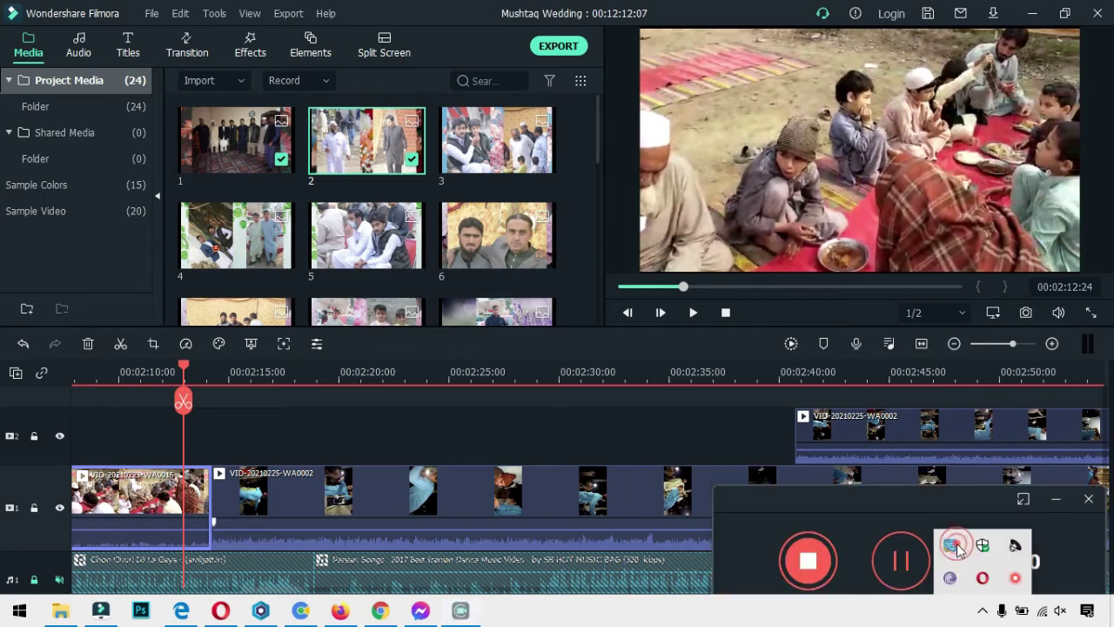
click(900, 561)
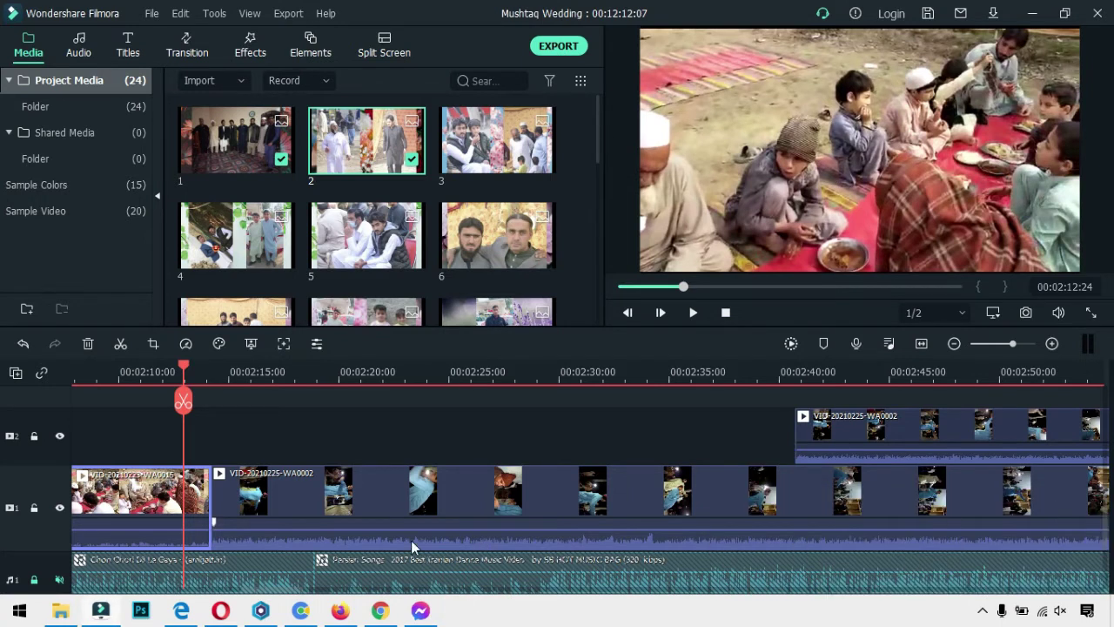
Move track 5's VID-20210223-WA0015 clip starting near 00:00:25 to the end of track 1, and place photo 3 right behind it.
scroll(520, 483, up, 5)
scroll(521, 488, down, 2)
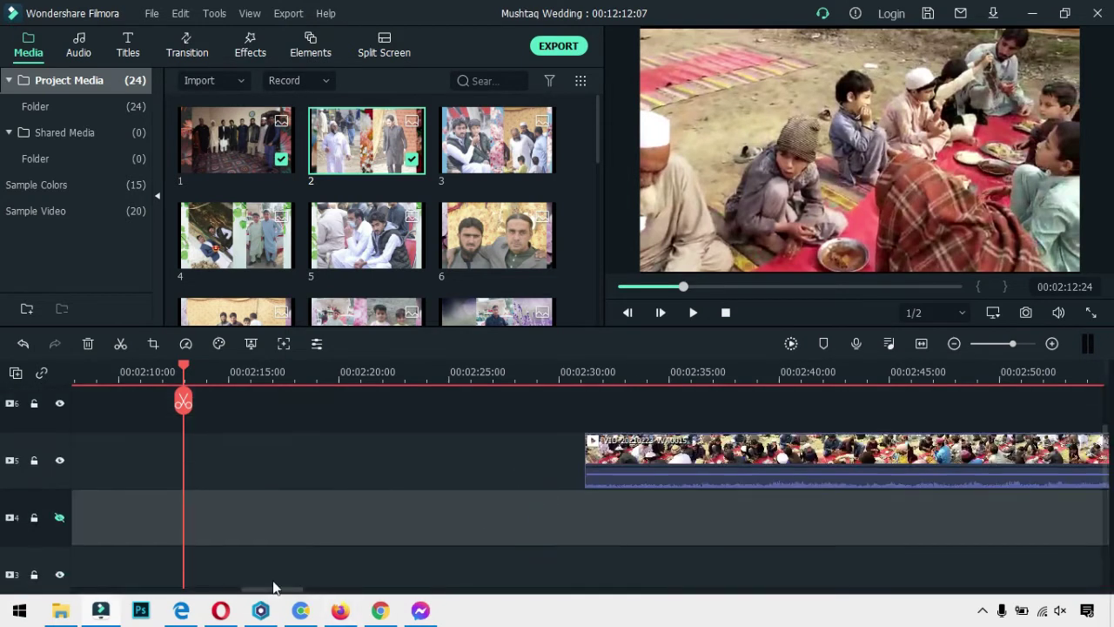
drag(273, 588, 90, 596)
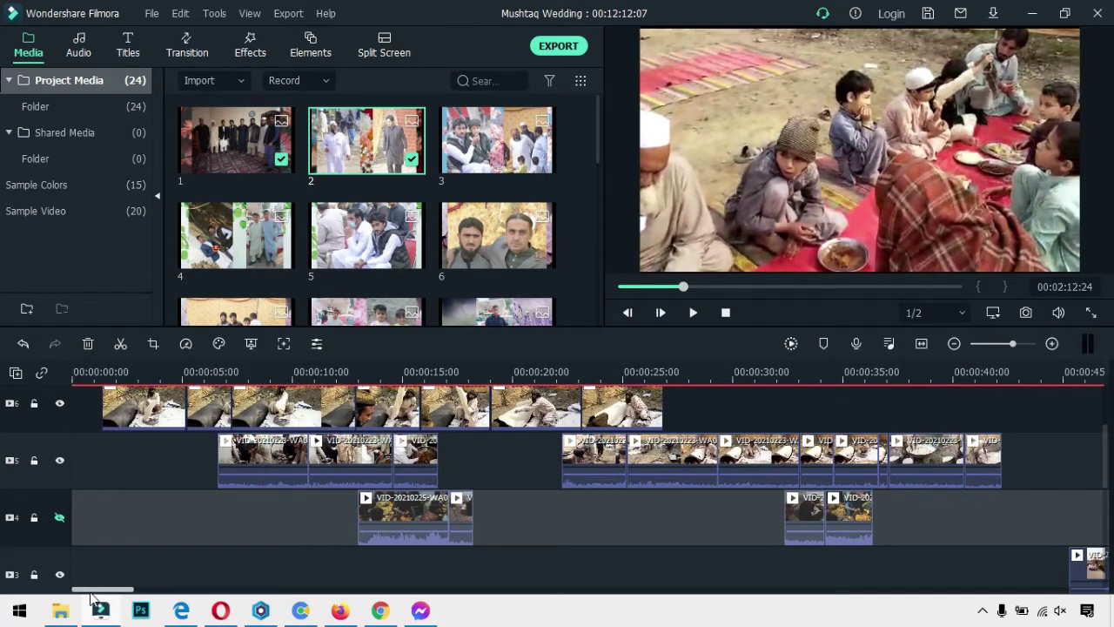
drag(102, 599, 118, 600)
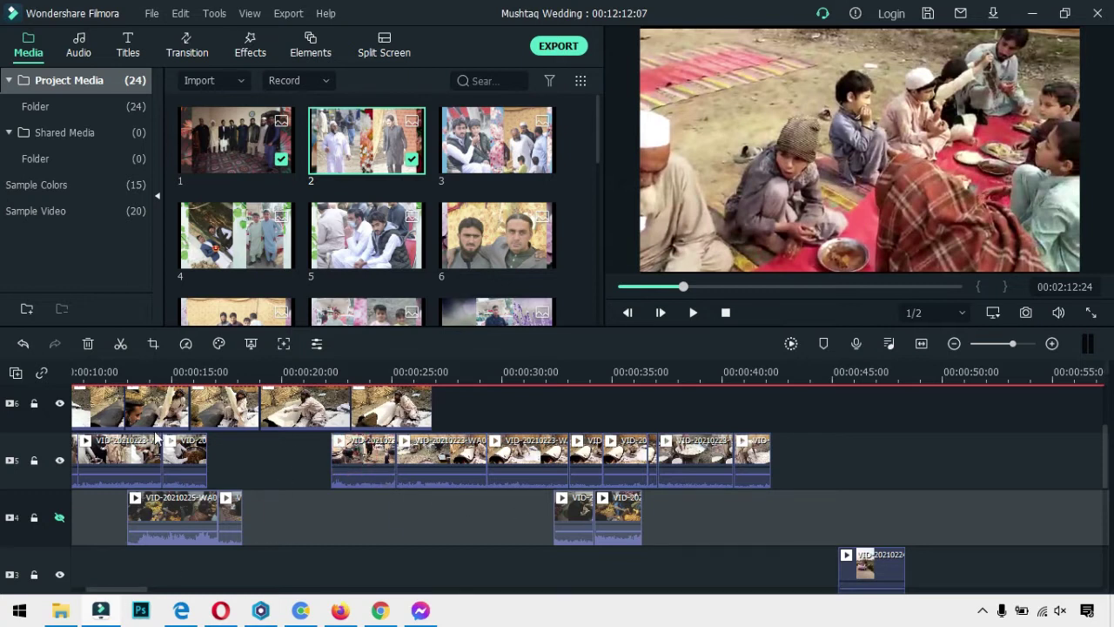
scroll(148, 440, up, 1)
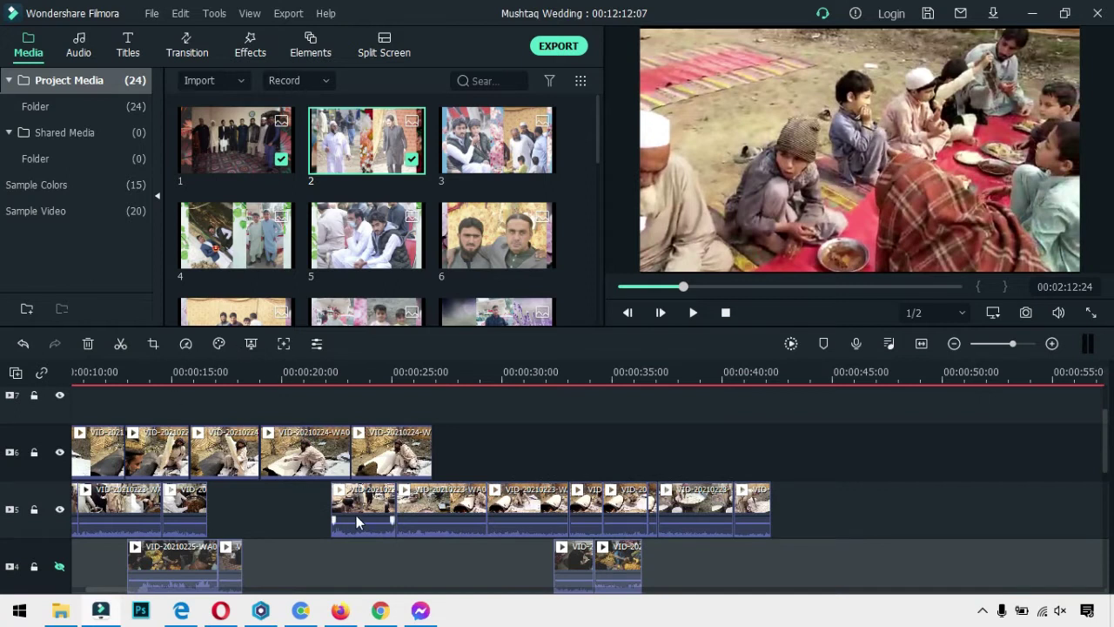
click(38, 530)
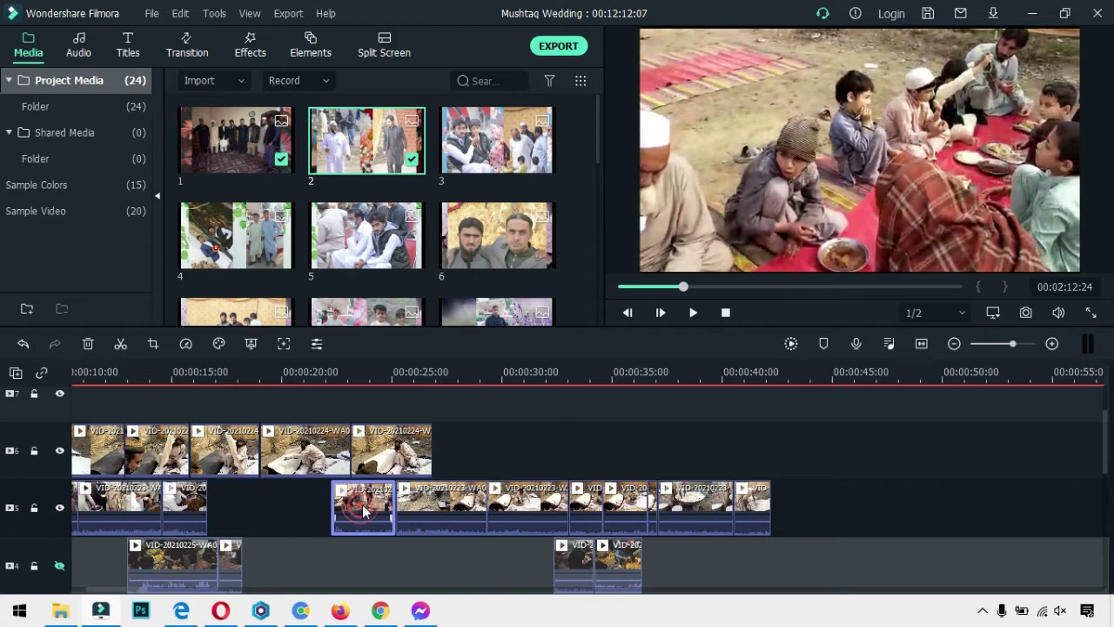
click(431, 508)
drag(433, 507, 1036, 500)
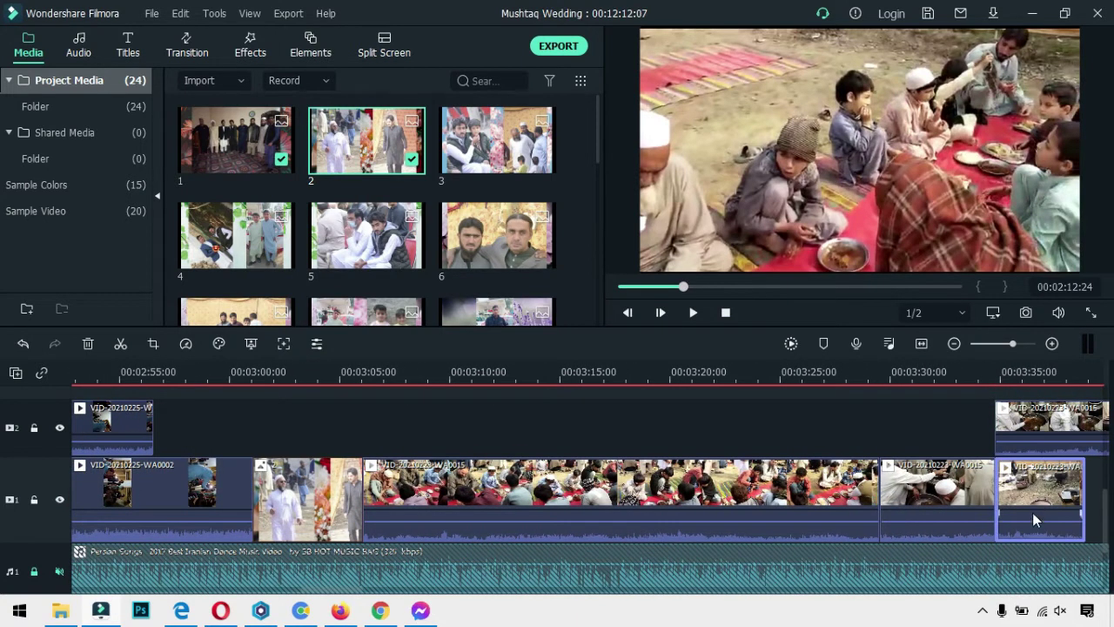
scroll(332, 458, up, 2)
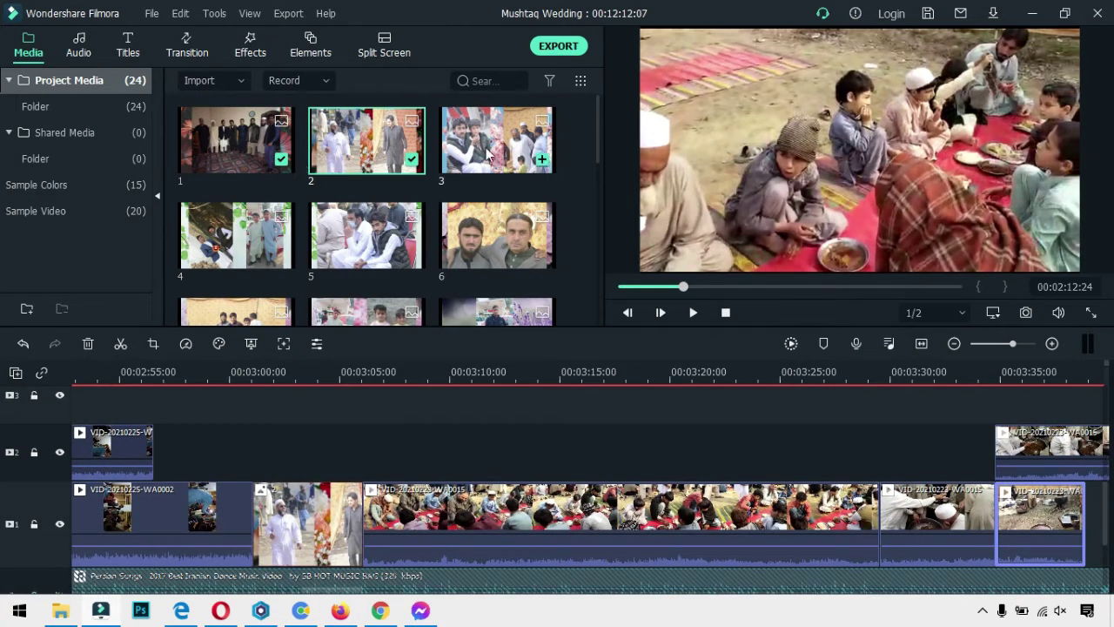
drag(486, 149, 1054, 510)
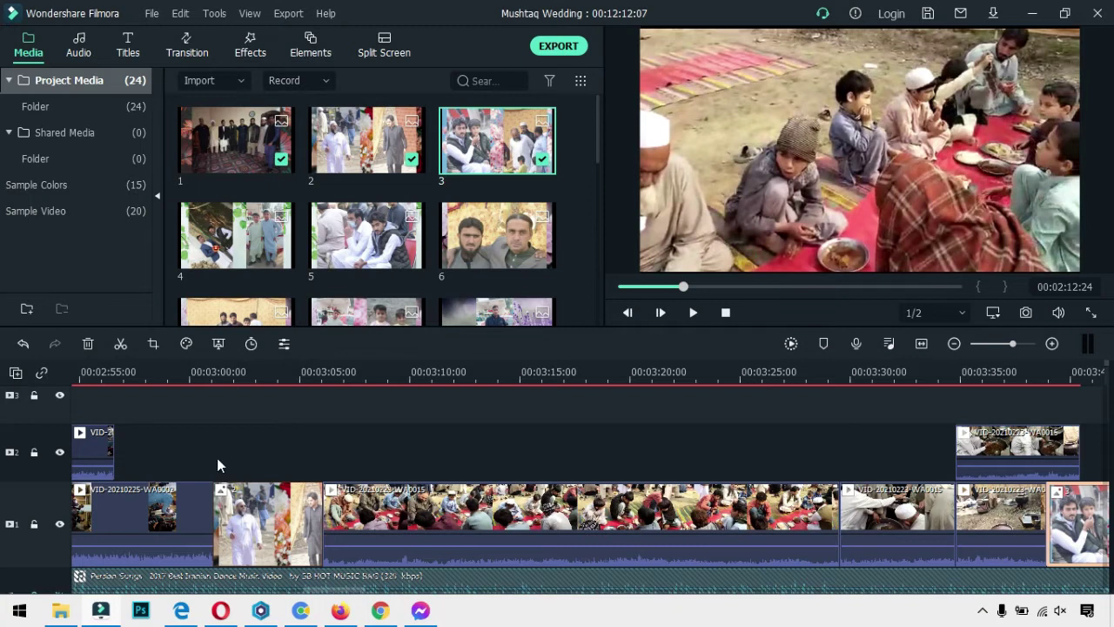
Look over the remaining clips on video tracks 5 and 6 near the start of the timeline.
scroll(209, 453, up, 2)
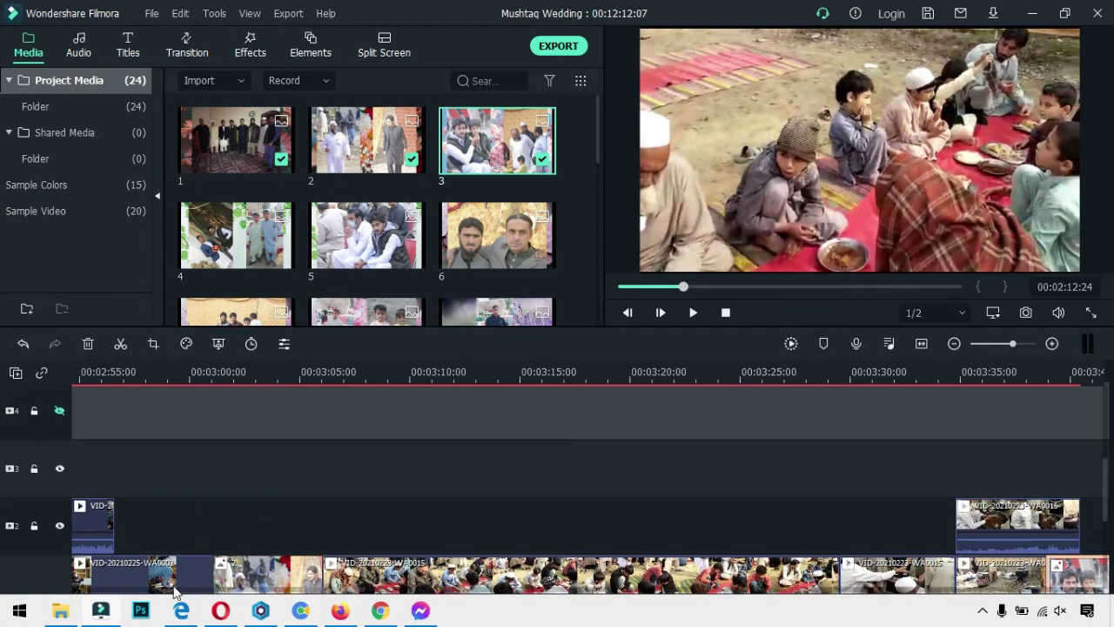
scroll(130, 592, down, 1)
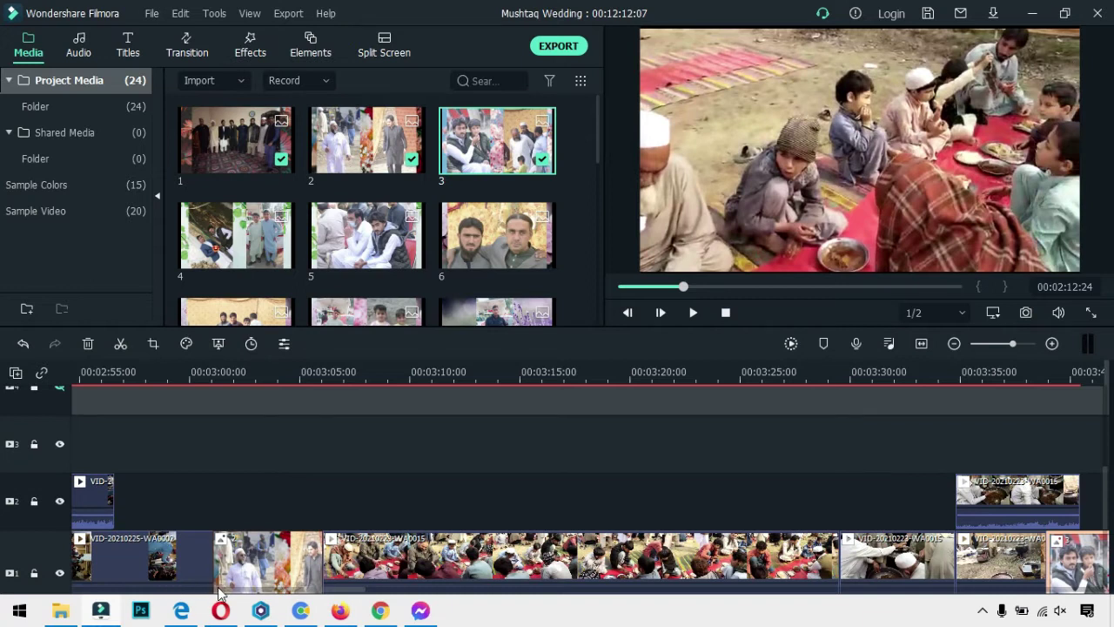
scroll(209, 590, down, 2)
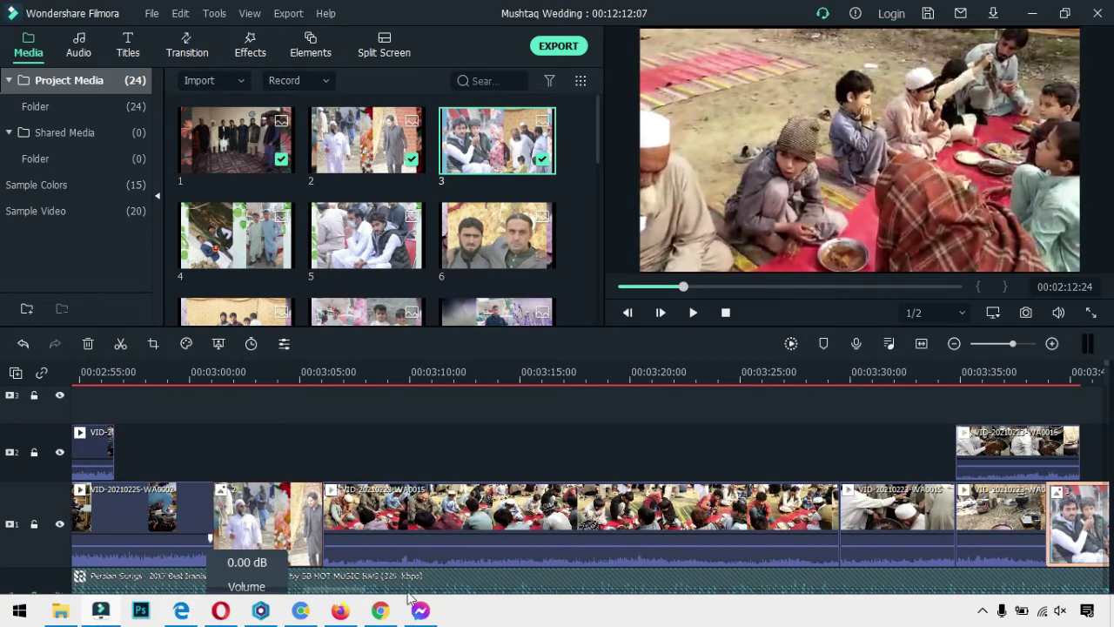
drag(319, 592, 87, 599)
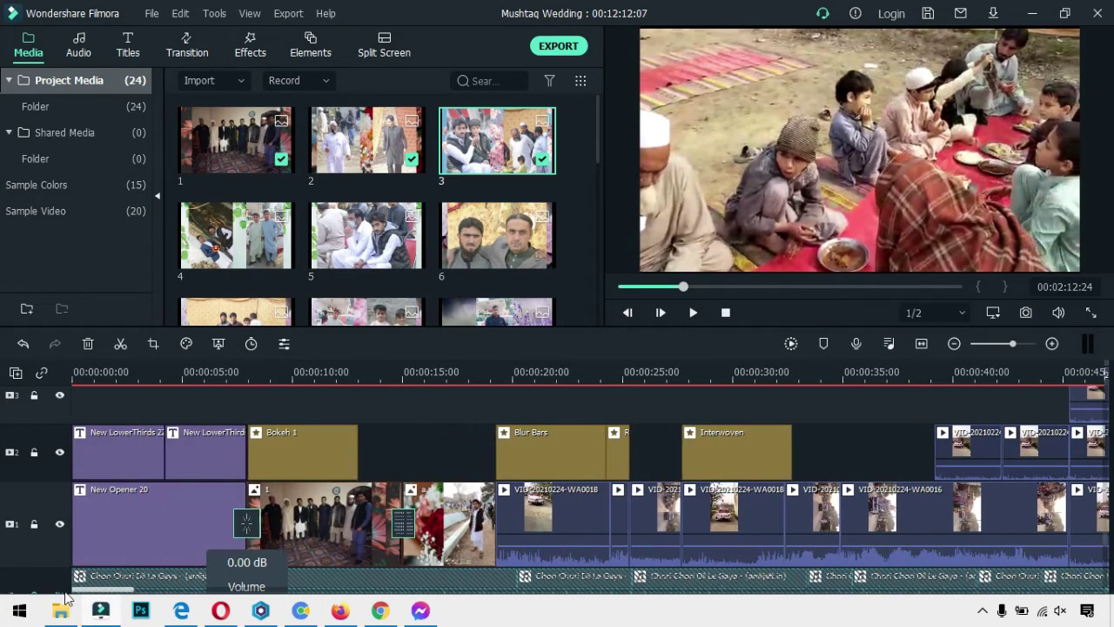
scroll(255, 513, up, 5)
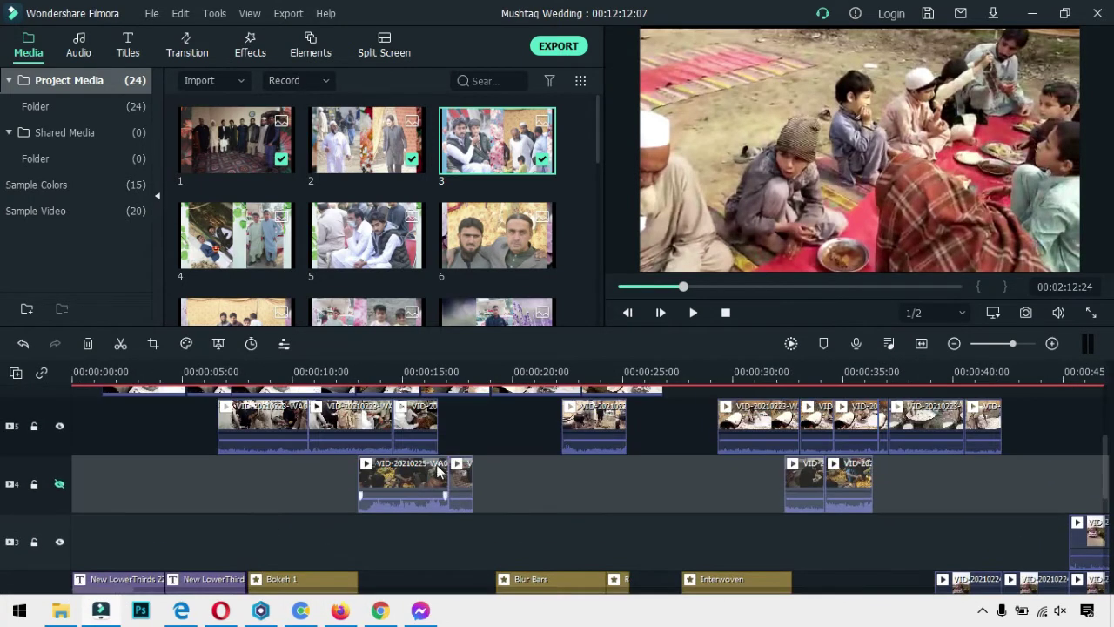
scroll(459, 470, up, 3)
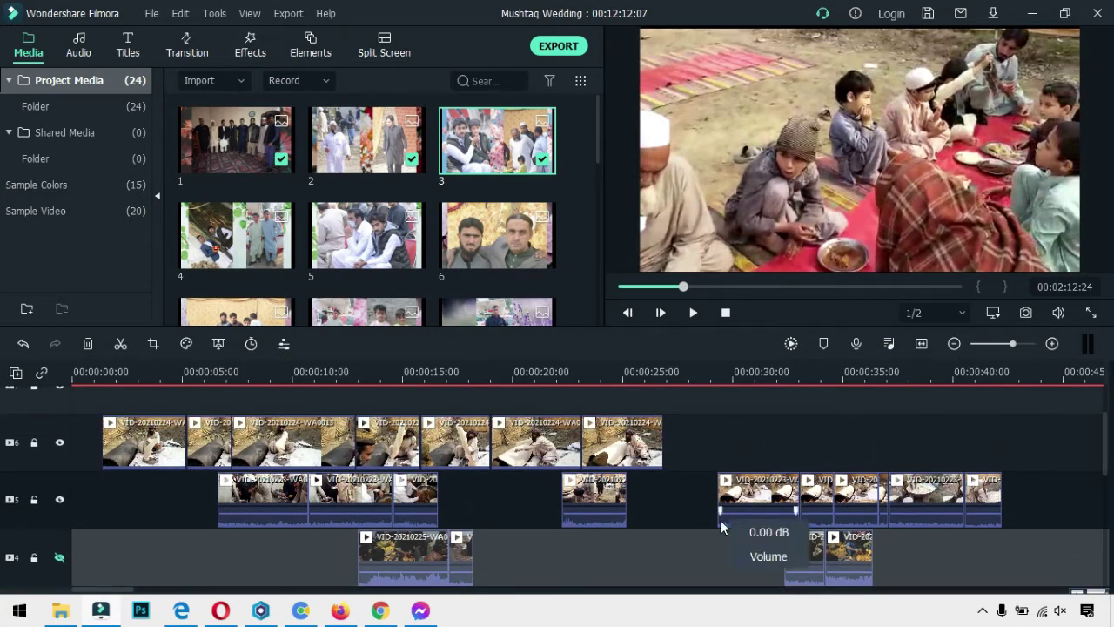
click(262, 449)
click(148, 452)
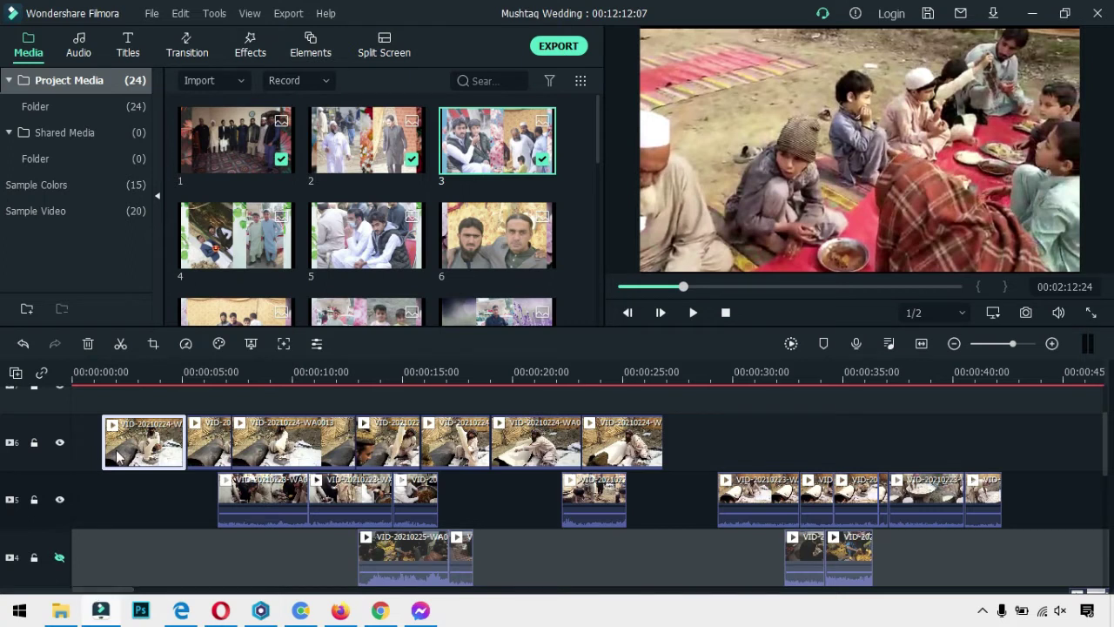
Move track 2's VID-20210225-WA0002 clip starting near 00:02:41 to track 1, directly behind photo 3 at about 00:03:44.
scroll(282, 499, down, 1)
scroll(558, 549, down, 2)
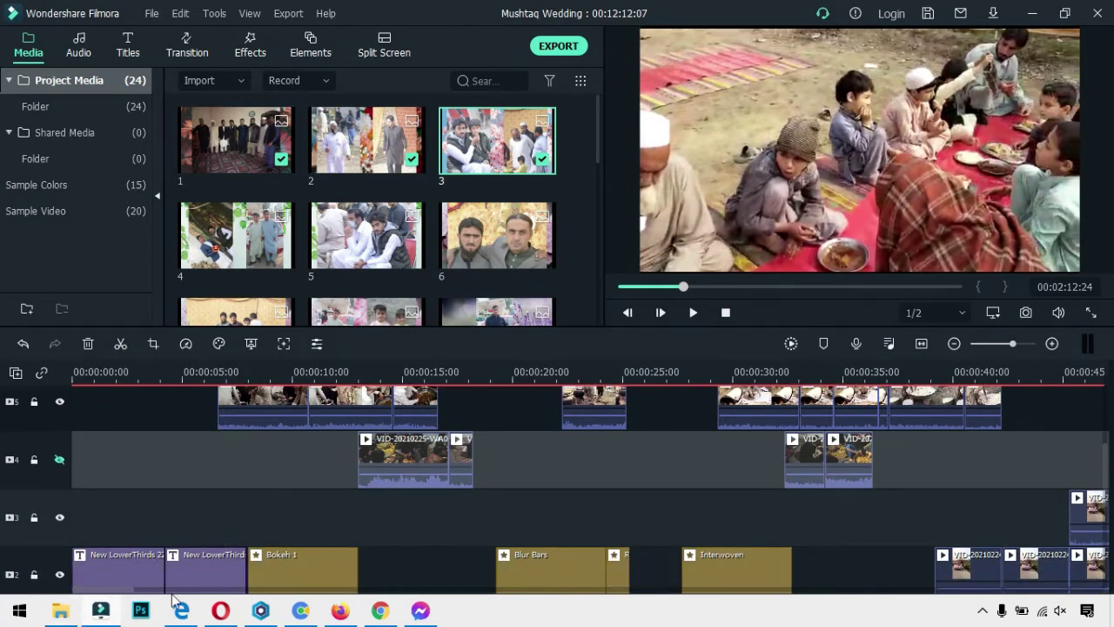
drag(110, 594, 57, 588)
scroll(187, 540, down, 3)
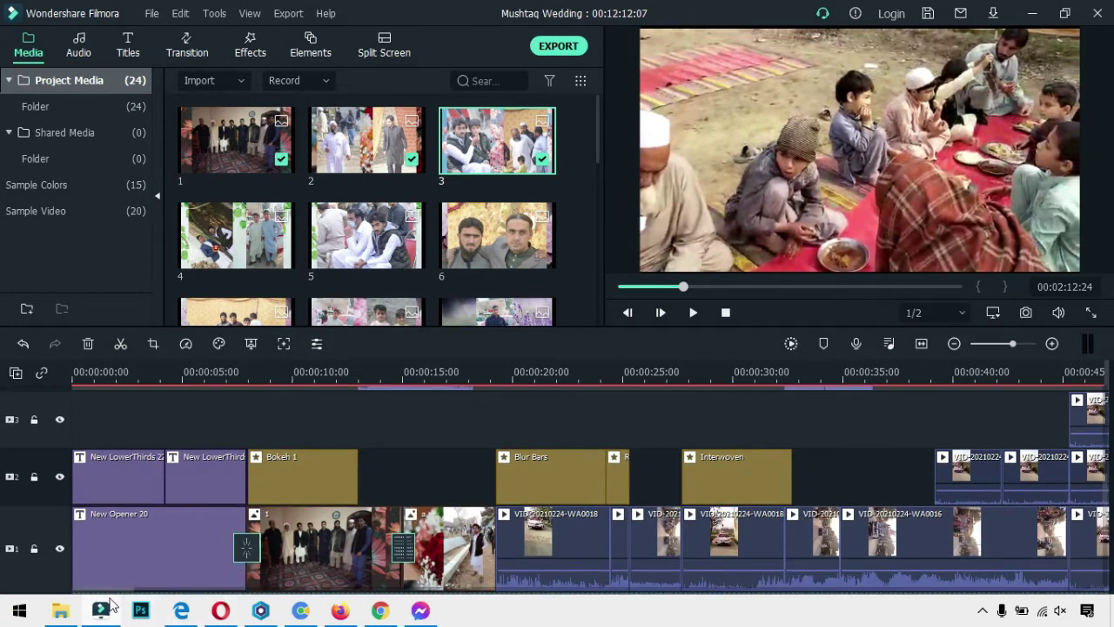
drag(93, 594, 336, 605)
drag(1110, 546, 1008, 549)
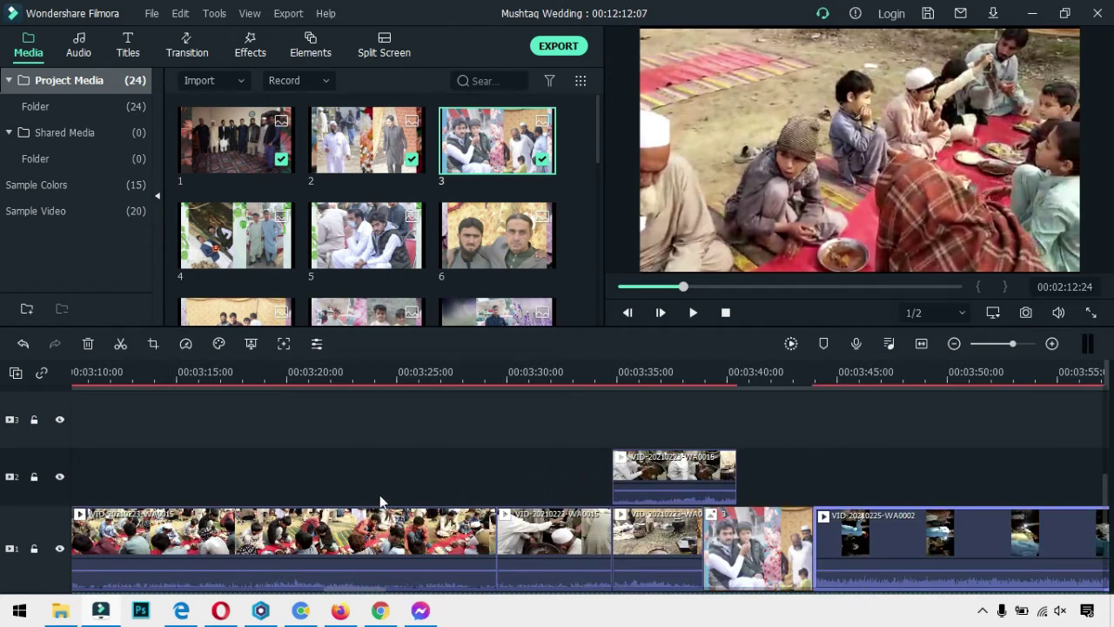
Move track 5's VID-20210223-WA0015 clip starting near 00:03:16 to the end of track 1, at about 00:04:00.
scroll(261, 497, up, 1)
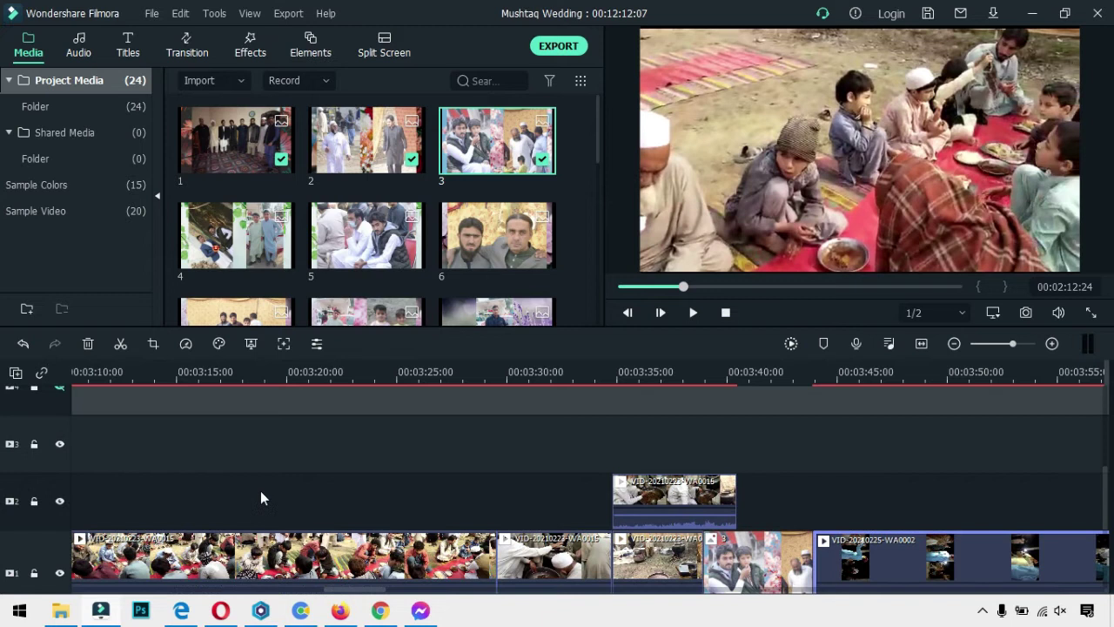
scroll(250, 490, up, 4)
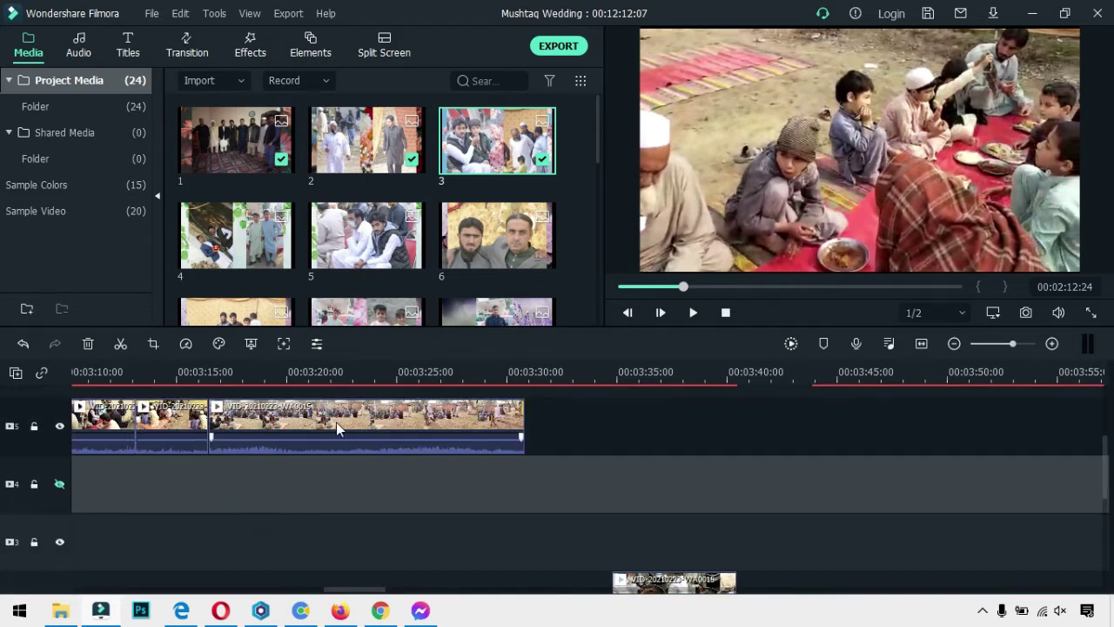
drag(336, 422, 673, 542)
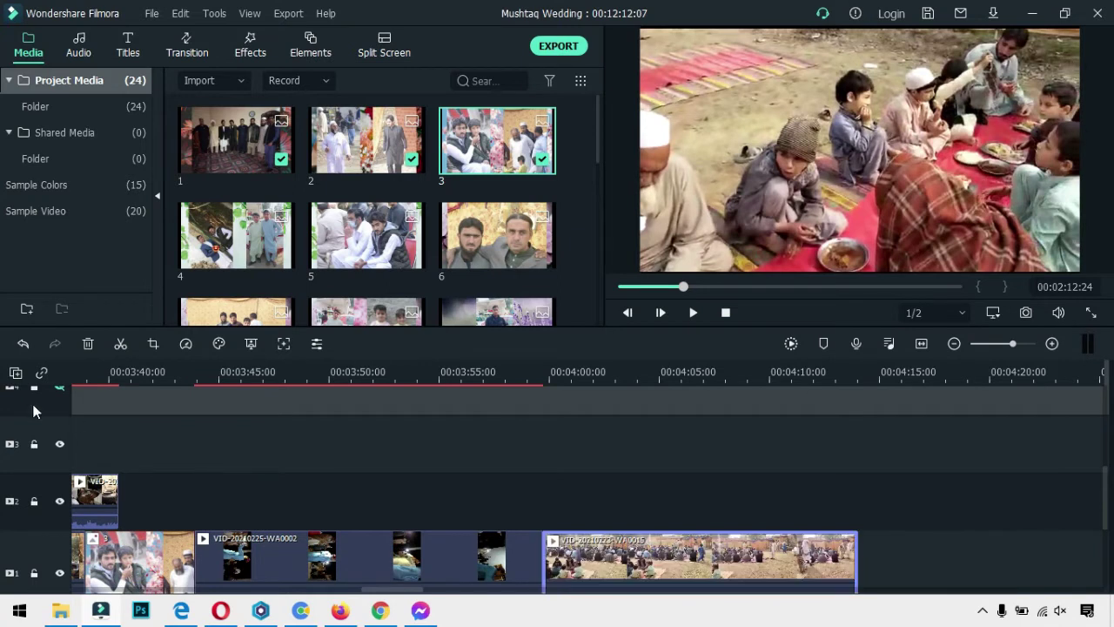
Move track 2's VID-20210223-WA0015 clip starting near 00:03:35 to the end of track 1, and add photo 4 right behind it.
drag(384, 589, 343, 595)
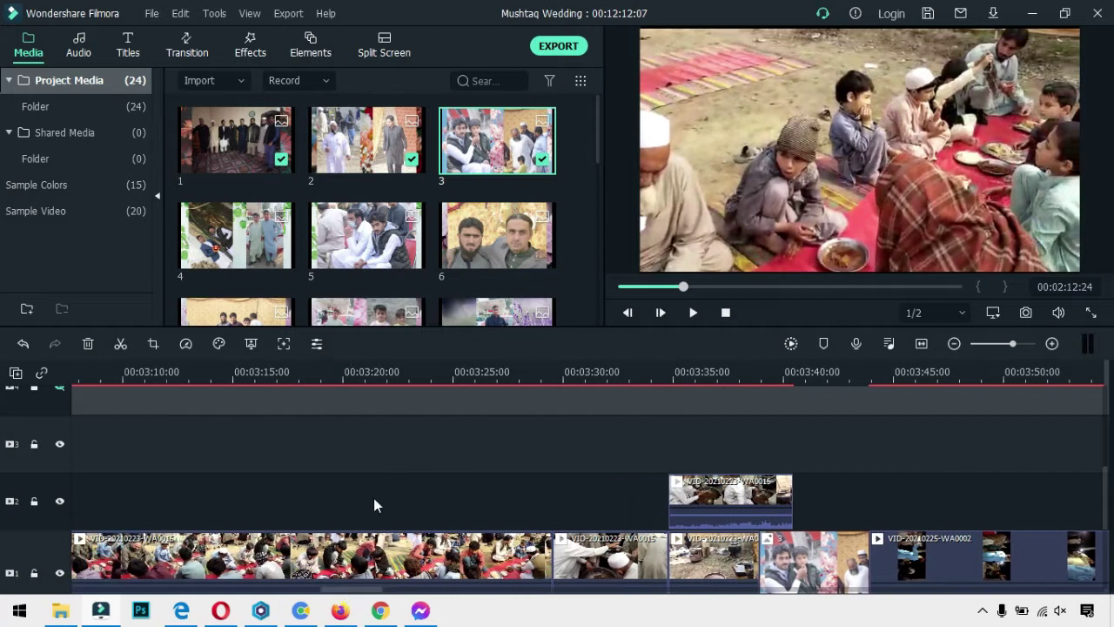
scroll(374, 499, up, 1)
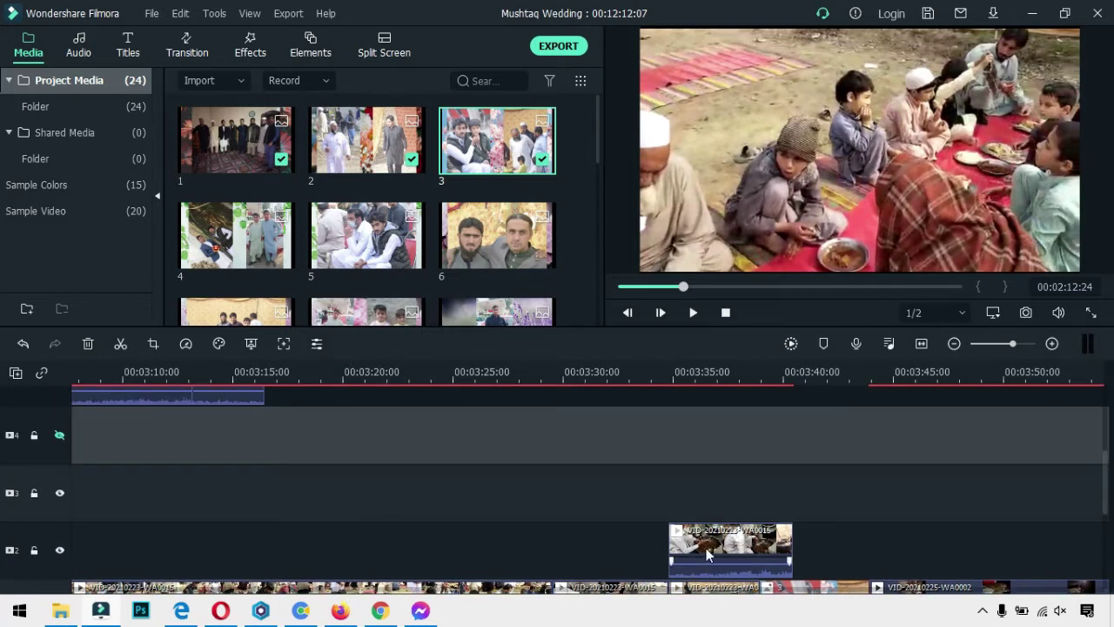
drag(726, 547, 964, 492)
scroll(709, 470, up, 3)
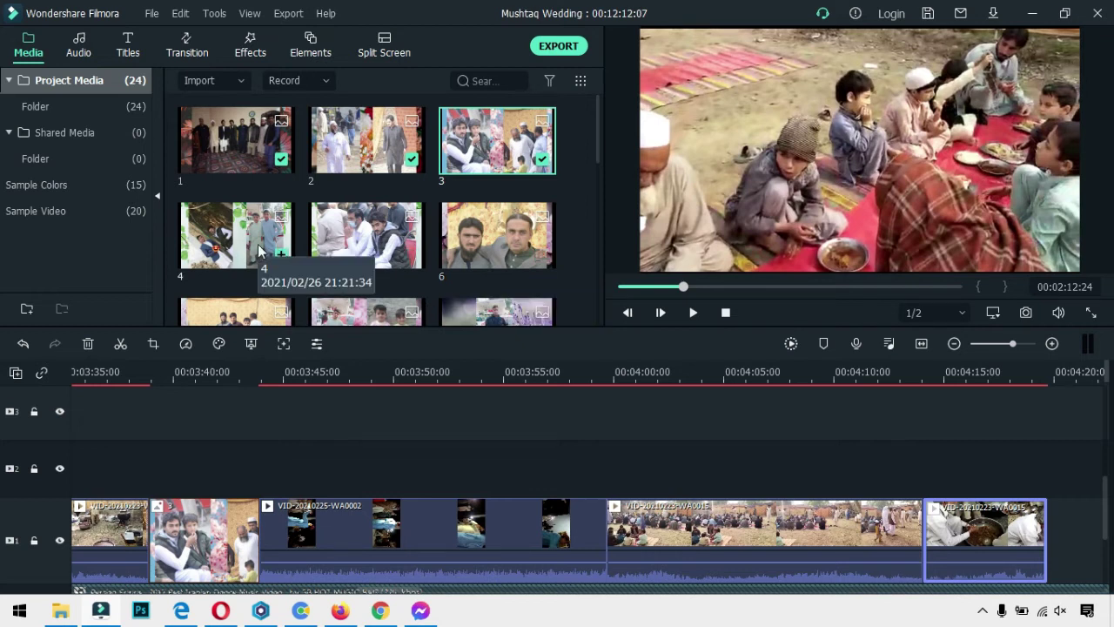
drag(244, 235, 1060, 539)
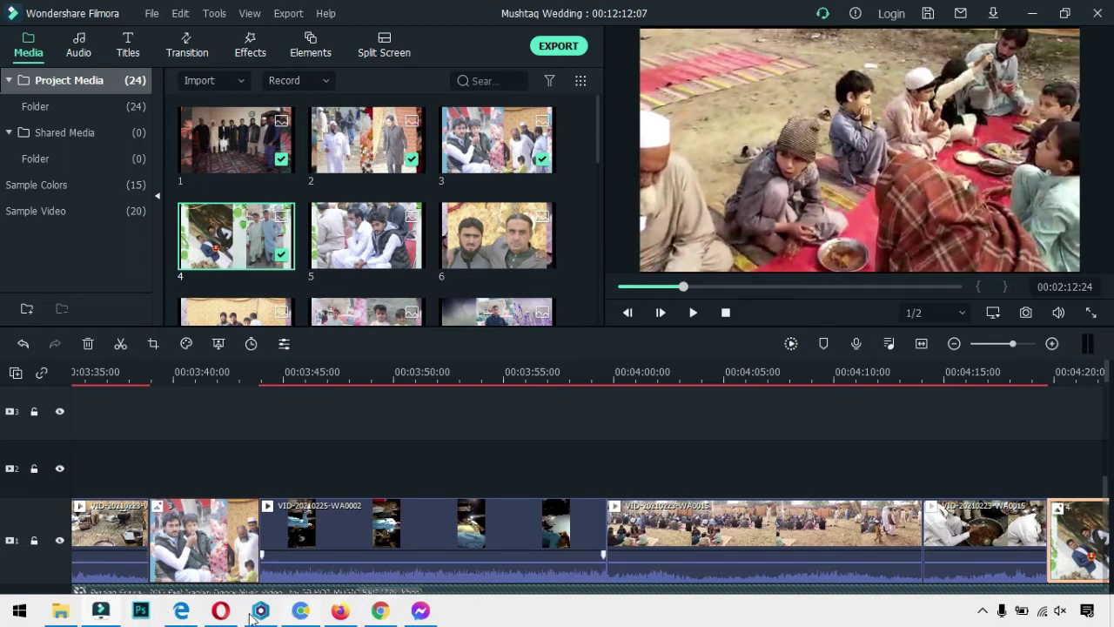
Move track 5's VID-20210223-WA0015 clip starting near 00:01:05 to track 1, directly behind photo 4.
scroll(161, 576, down, 1)
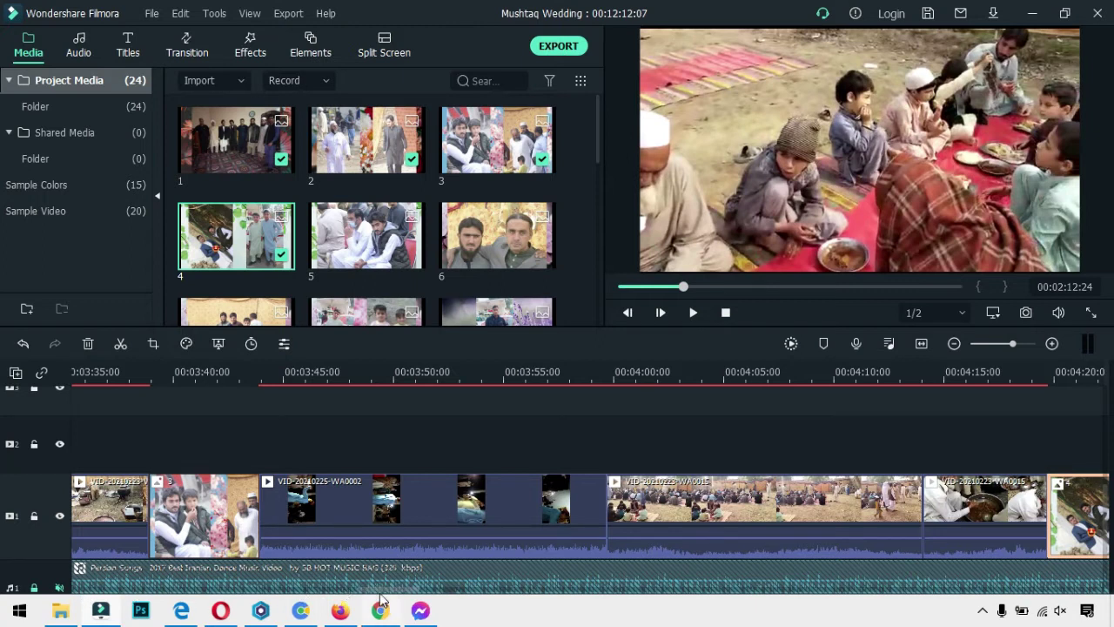
drag(381, 595, 177, 602)
scroll(186, 508, up, 6)
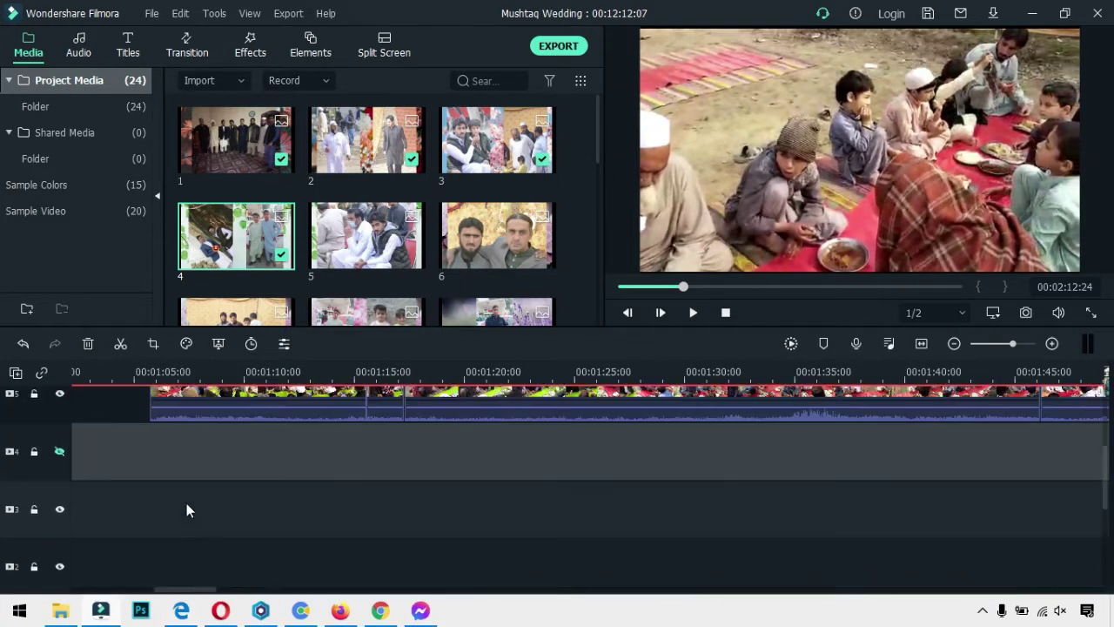
drag(245, 452, 954, 493)
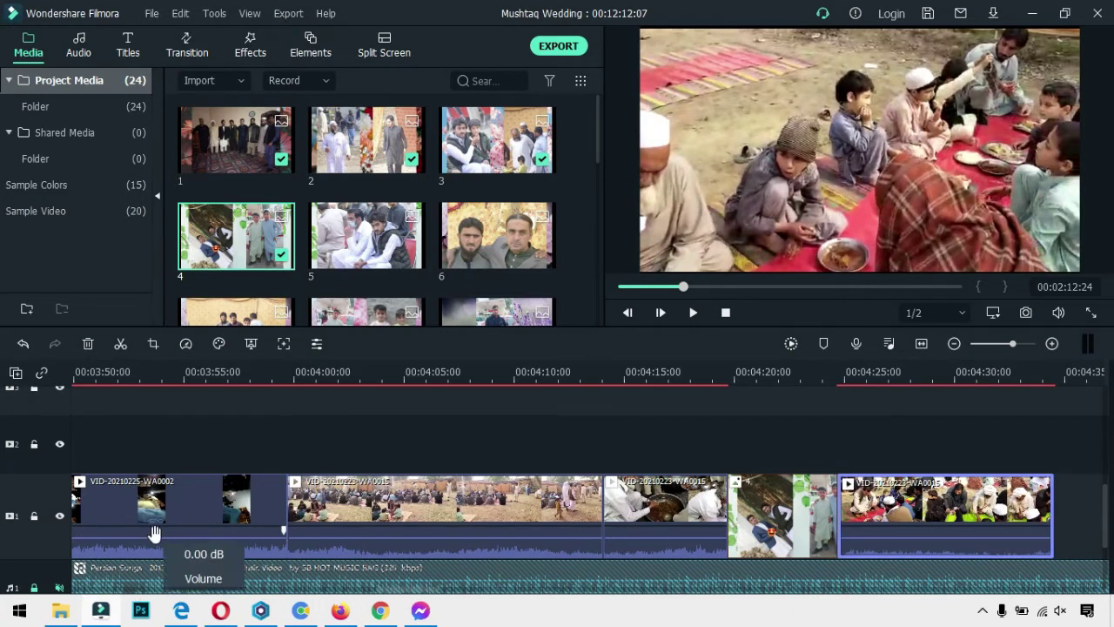
Move track 5's VID-20210223-WA0015 clip starting near 00:00:07 to the end of track 1, at about 00:04:35.
scroll(168, 532, down, 1)
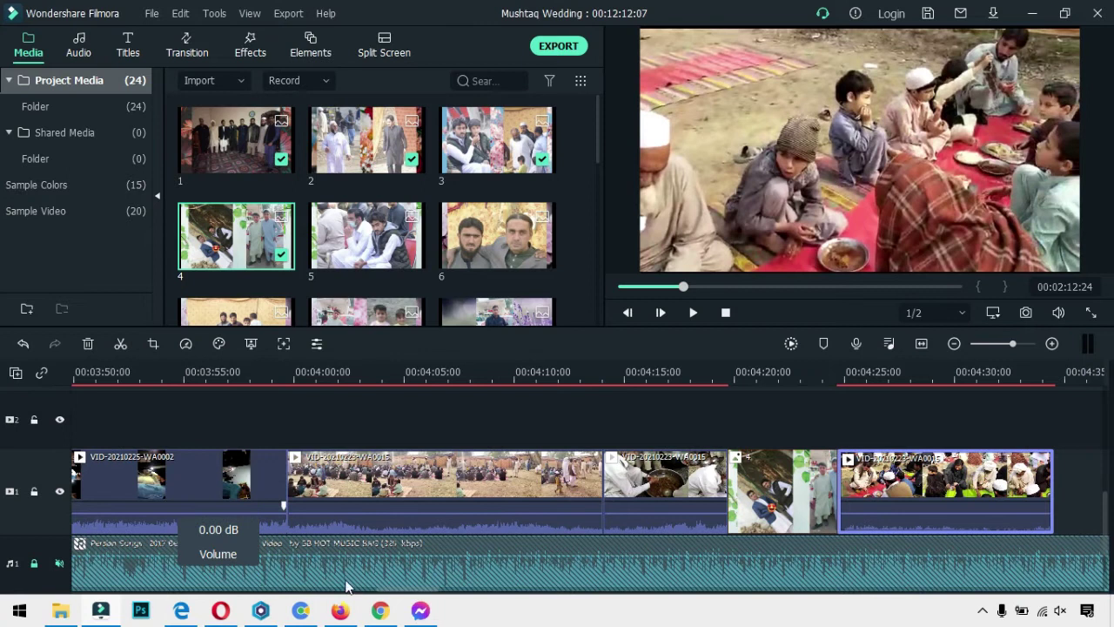
drag(403, 593, 88, 596)
scroll(158, 491, up, 7)
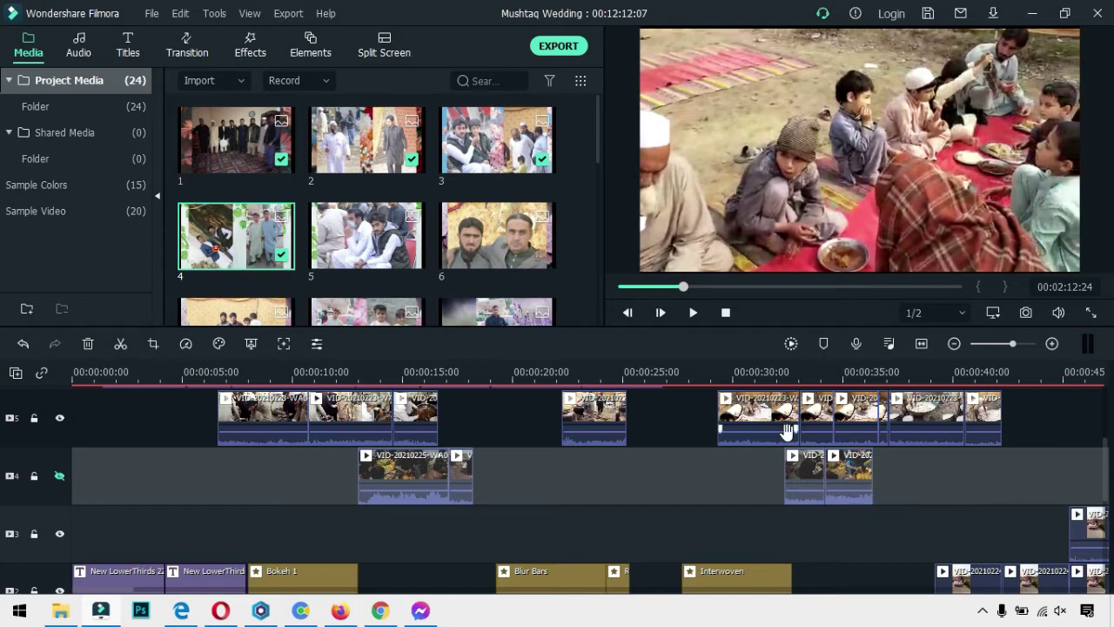
scroll(426, 430, up, 3)
scroll(426, 430, down, 1)
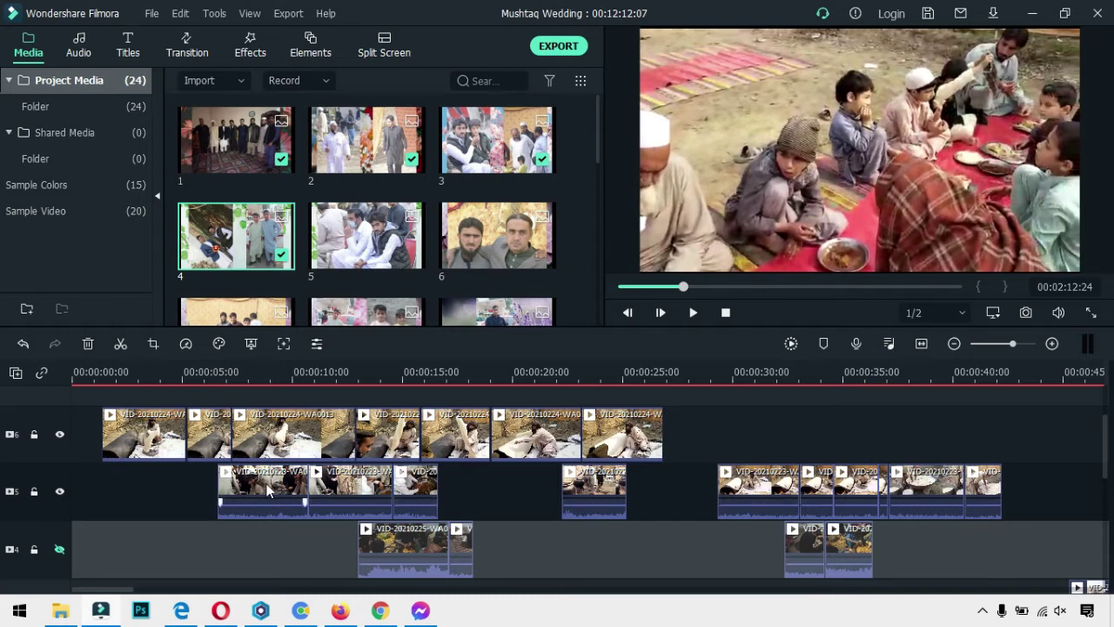
drag(267, 490, 930, 500)
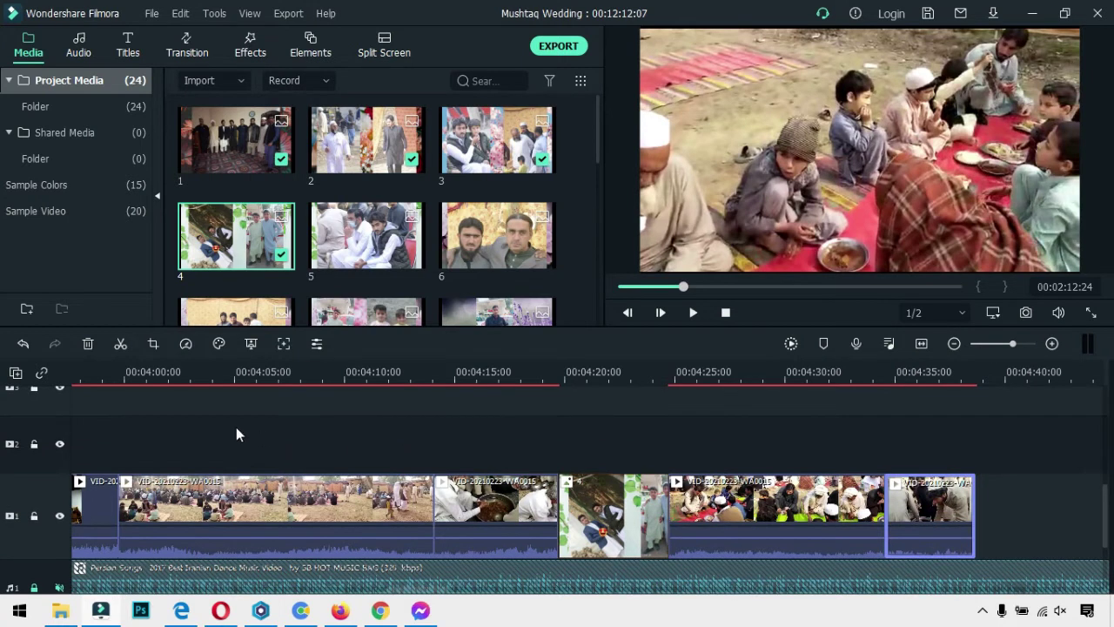
Move track 5's long VID-20210223-WA0015 clip ending near 00:03:13 to the end of track 1, at about 00:04:39.
scroll(236, 430, up, 4)
scroll(236, 445, up, 1)
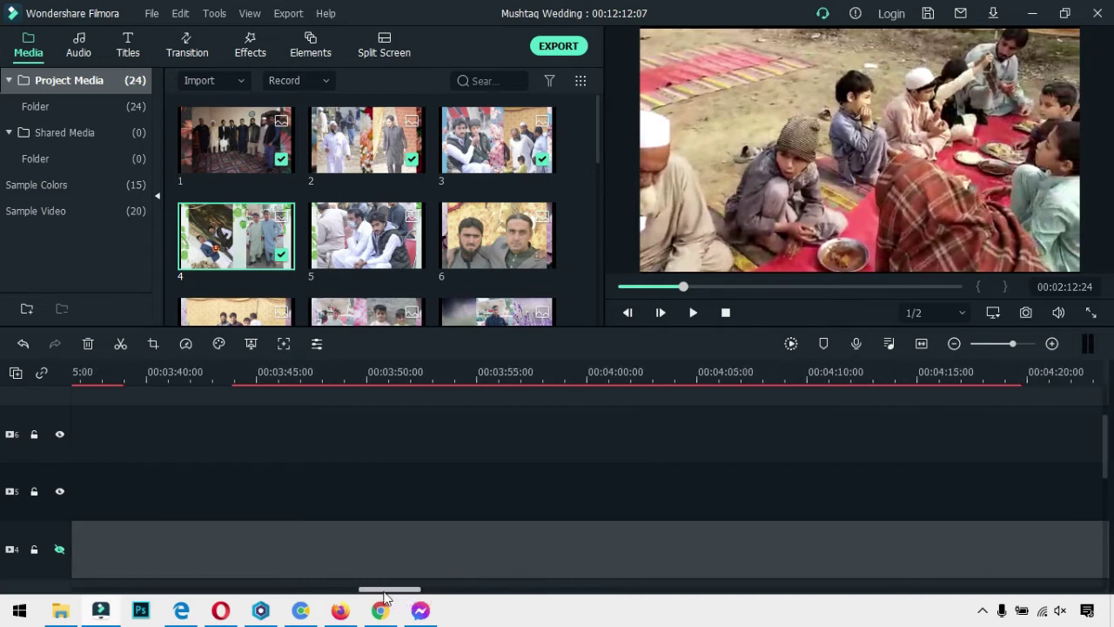
drag(383, 594, 345, 594)
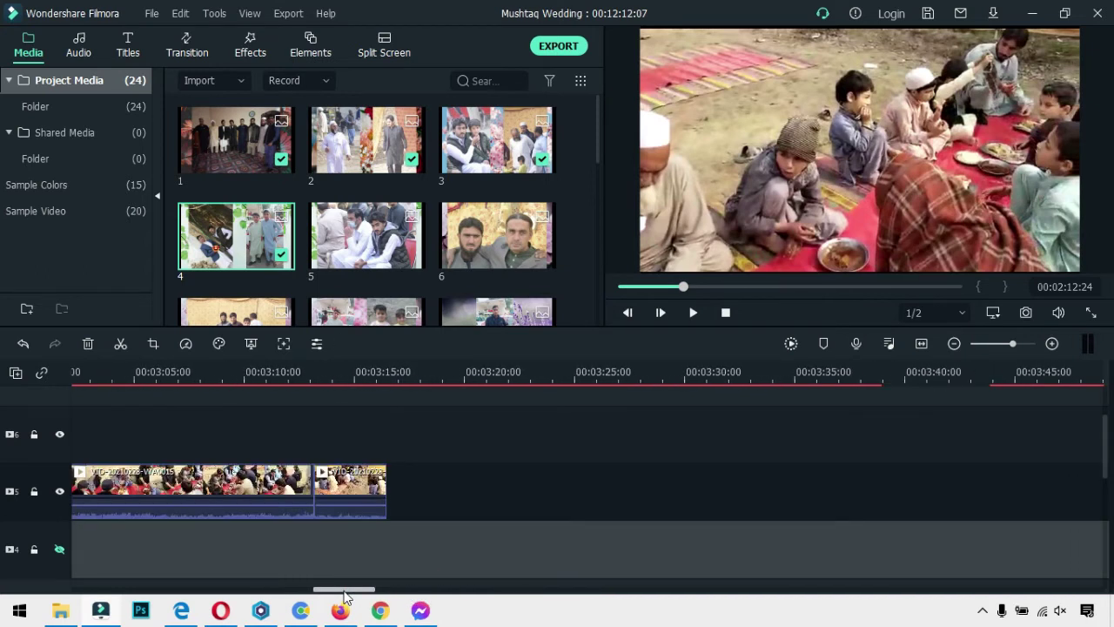
drag(200, 503, 1010, 506)
scroll(236, 387, up, 2)
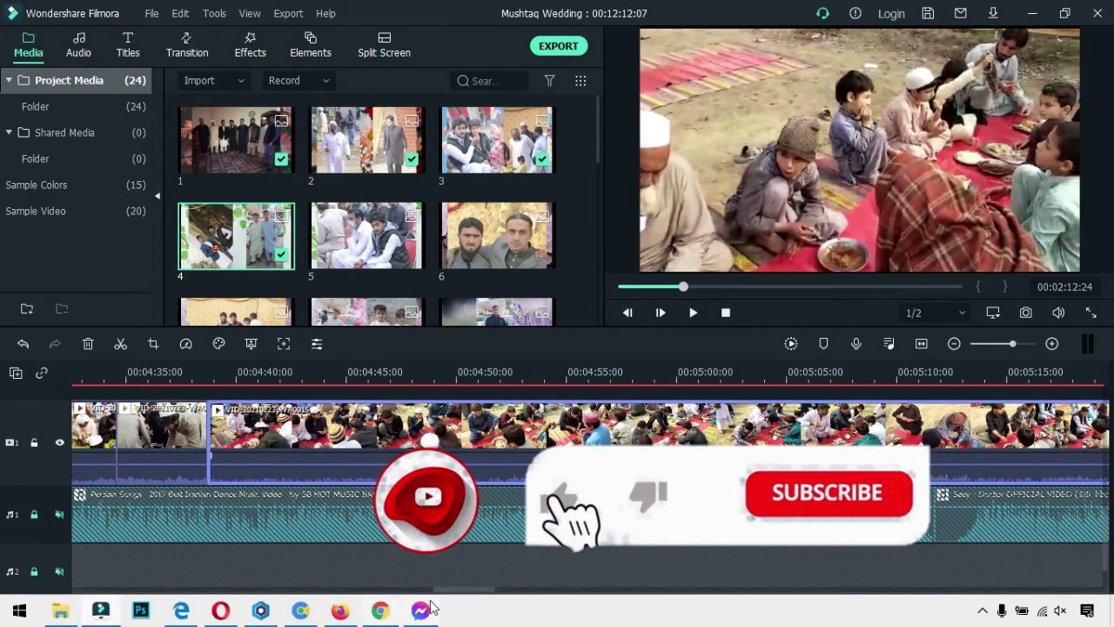
Add photo 5 to the end of track 1, directly behind the long VID-20210223-WA0015 clip, at about 00:05:21.
drag(449, 588, 85, 592)
scroll(331, 406, up, 6)
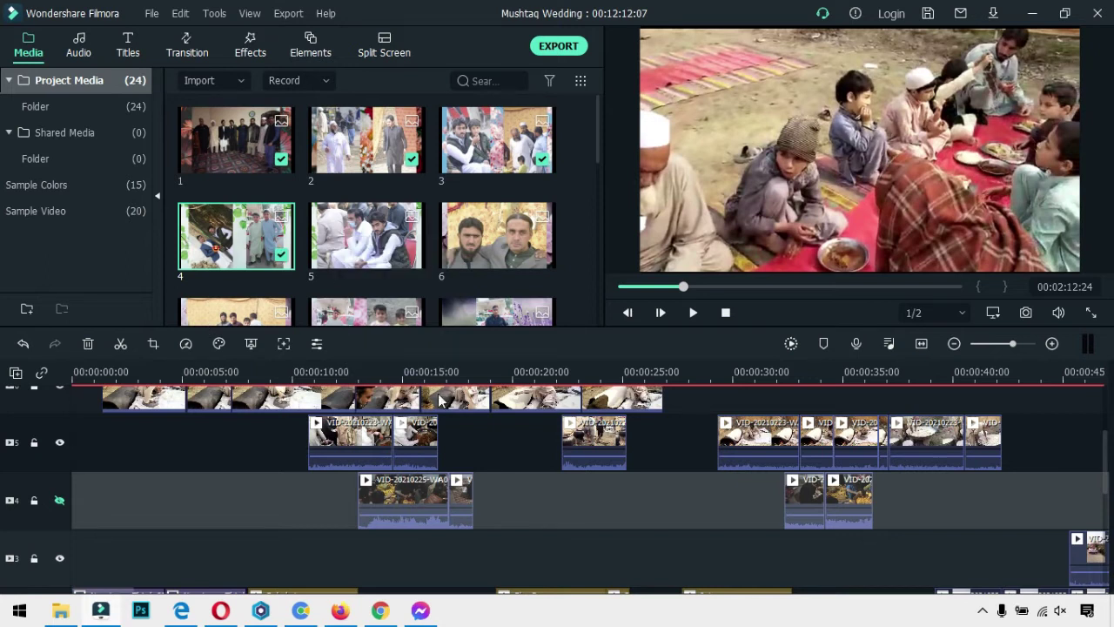
click(370, 234)
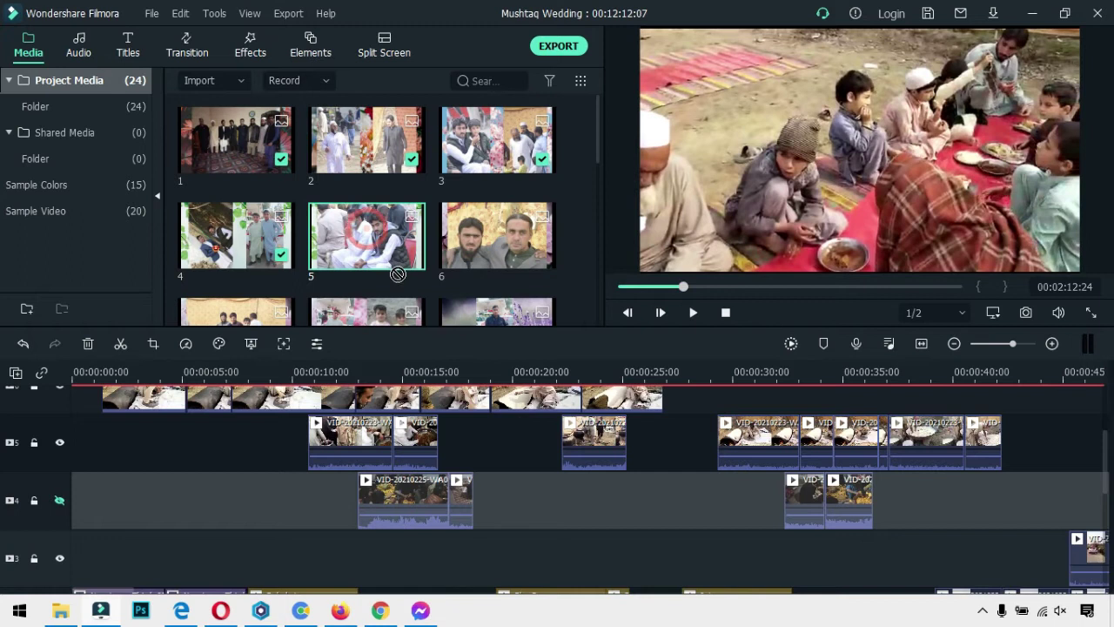
scroll(1019, 505, right, 1)
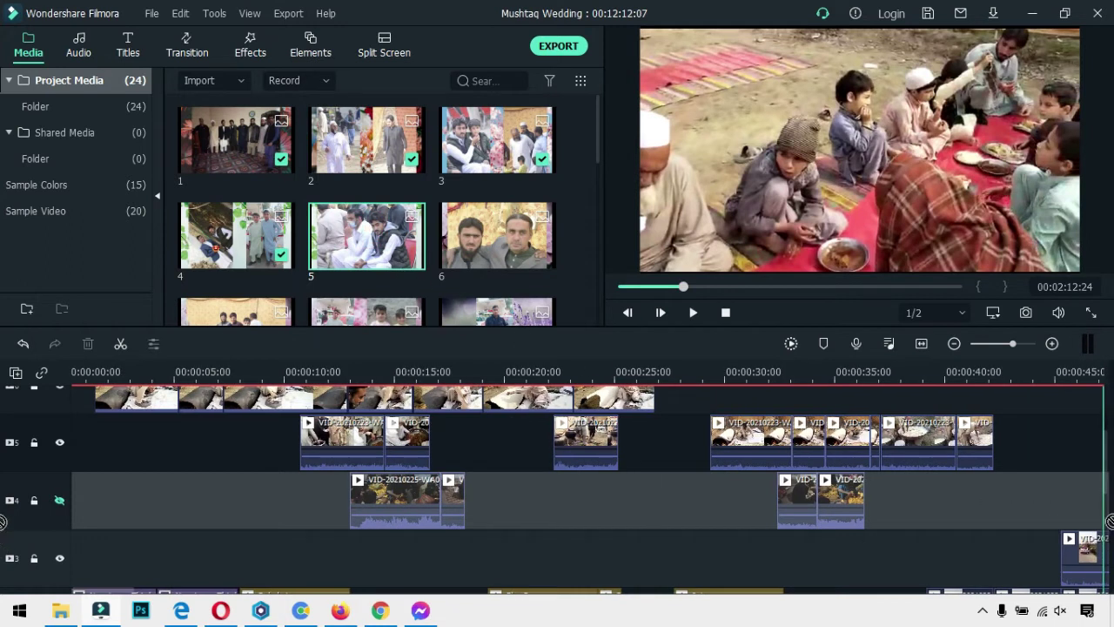
scroll(1110, 497, right, 1)
mouse_move(1112, 495)
mouse_down()
mouse_move(1081, 436)
mouse_move(1017, 524)
mouse_move(1113, 533)
mouse_move(1111, 512)
mouse_up()
drag(1036, 572, 914, 564)
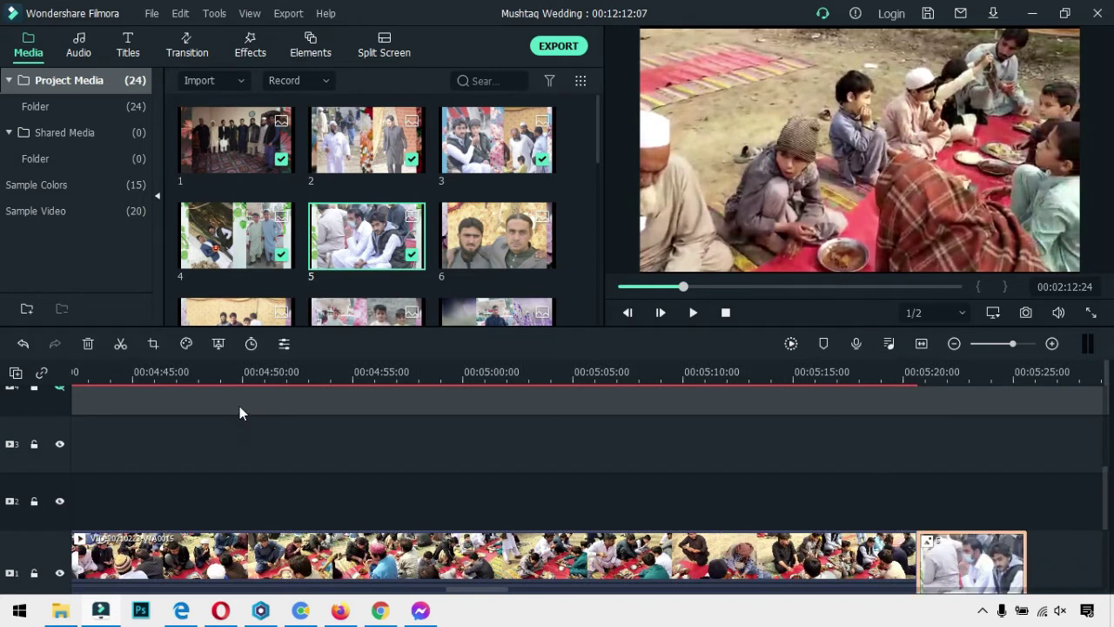
Look through the upper tracks from the start of the timeline and check the clips on track 1 up to about 00:02:20.
scroll(253, 397, up, 1)
scroll(331, 478, down, 2)
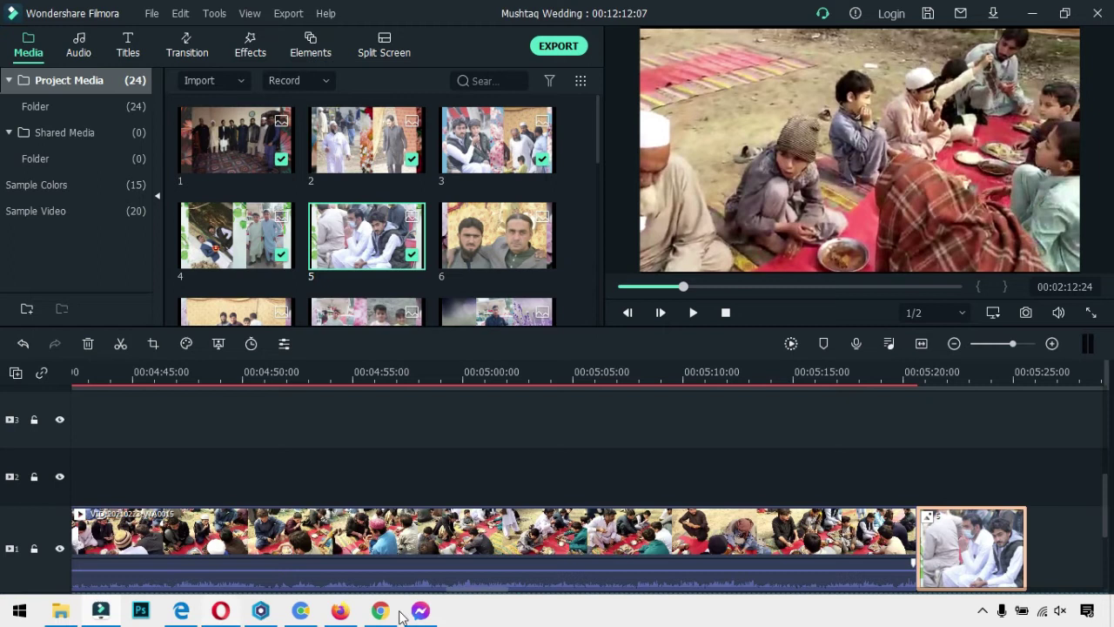
scroll(862, 592, down, 2)
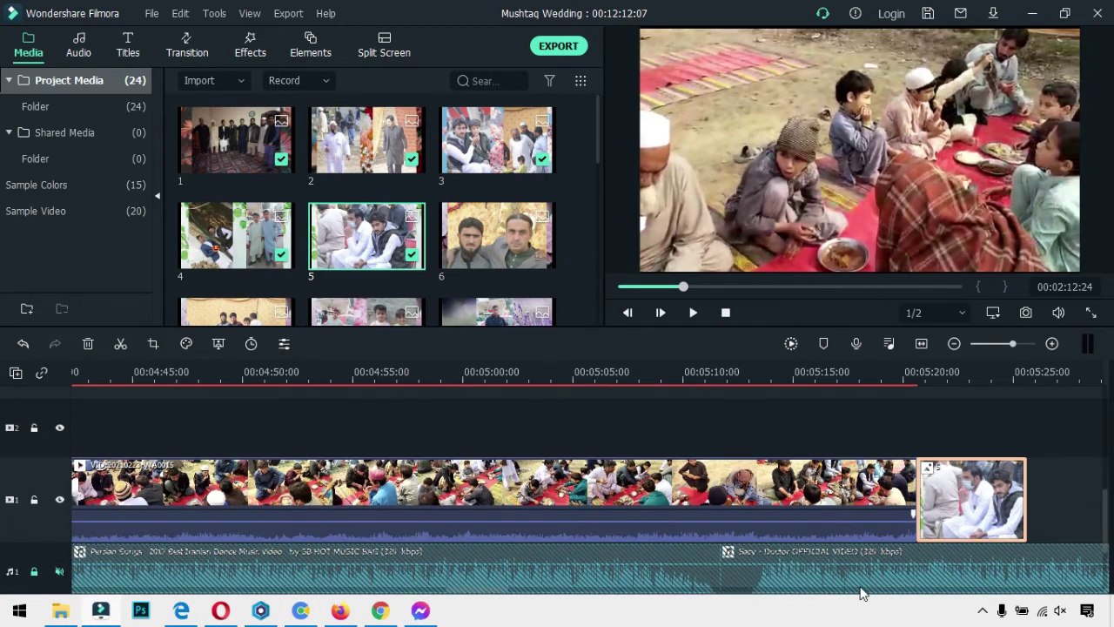
drag(485, 595, 101, 594)
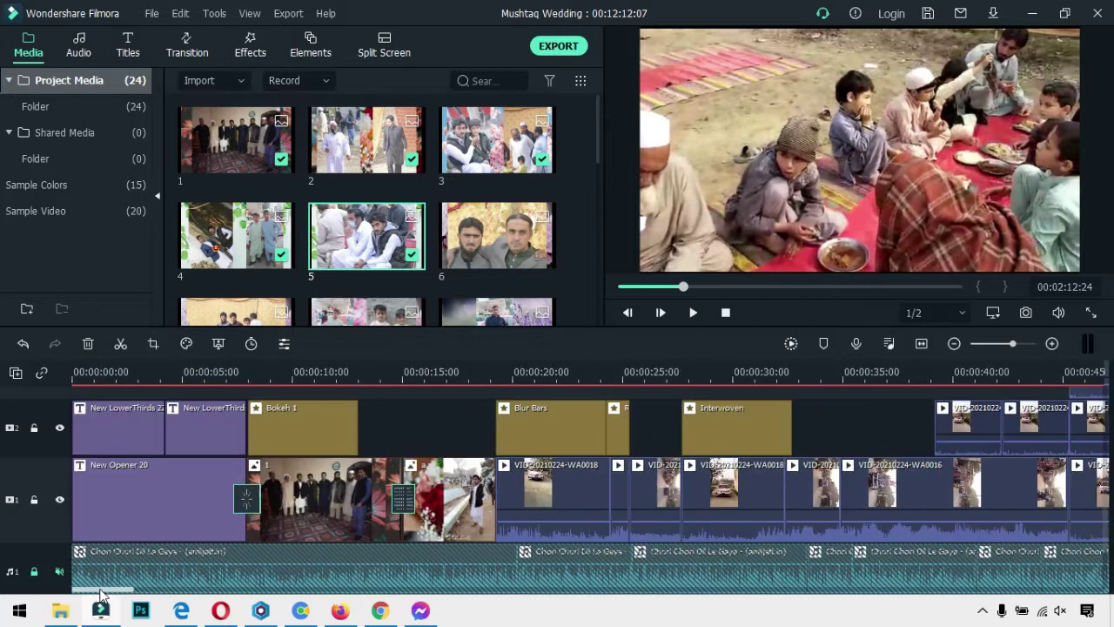
scroll(403, 489, up, 2)
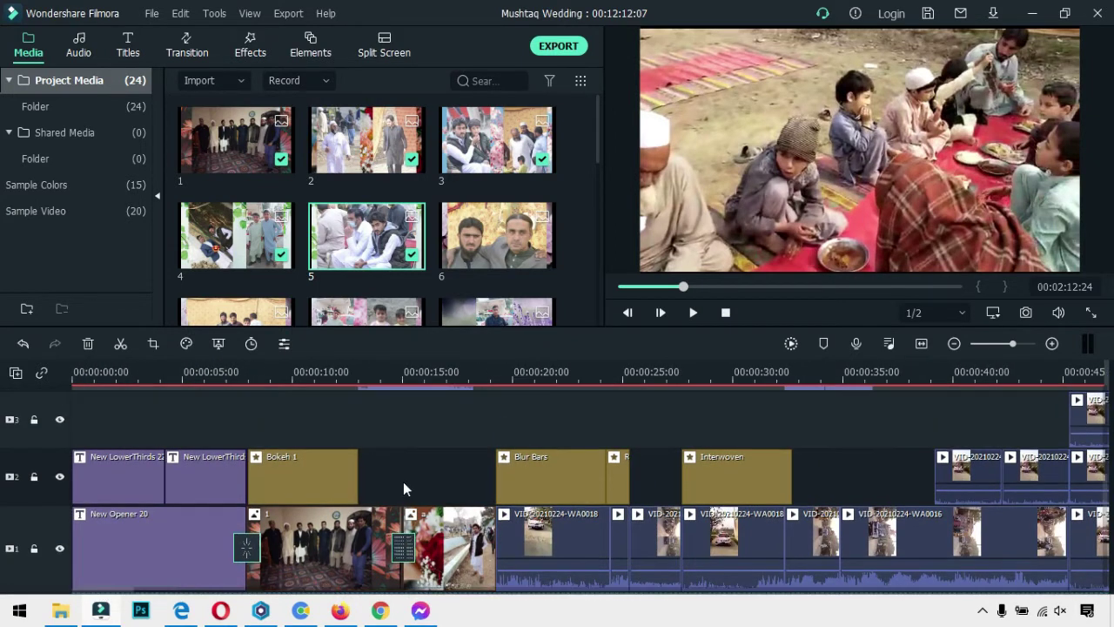
scroll(406, 481, up, 4)
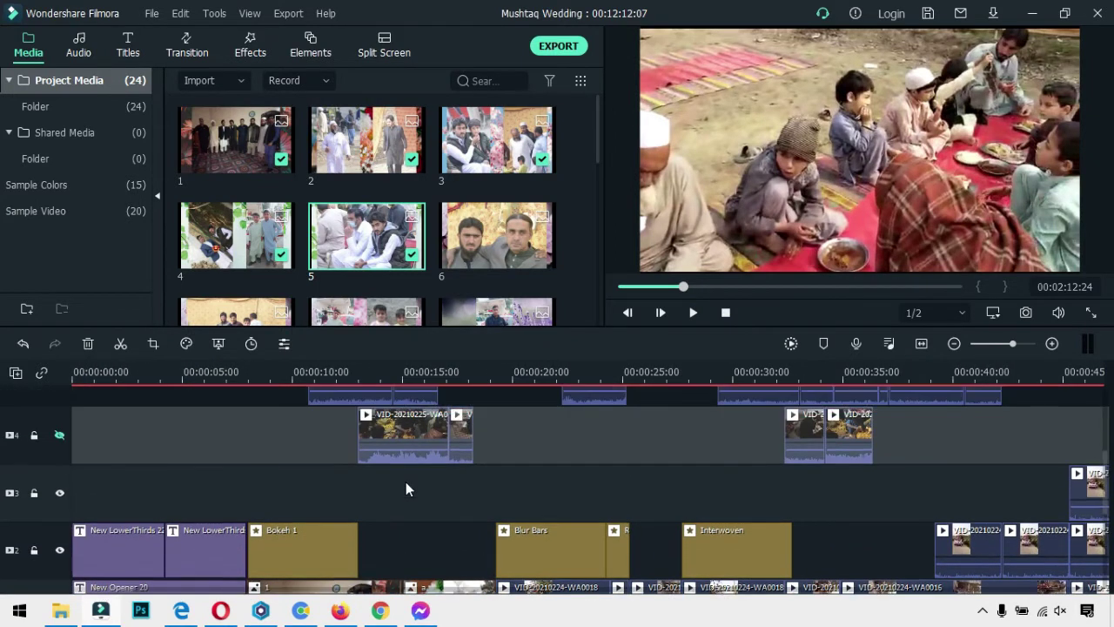
scroll(406, 481, up, 5)
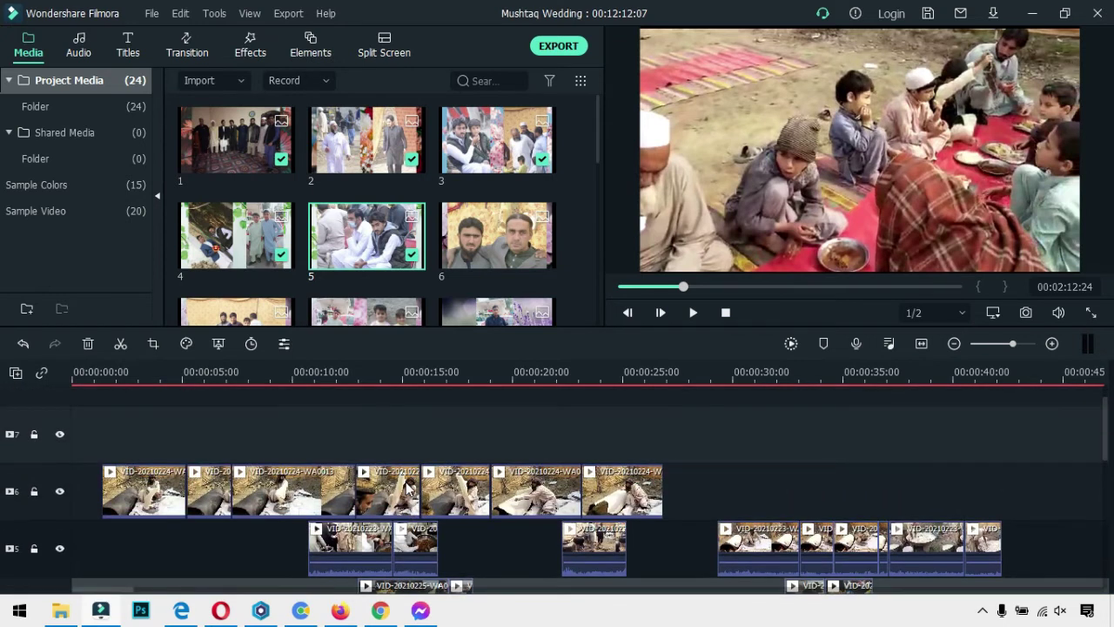
scroll(406, 489, down, 1)
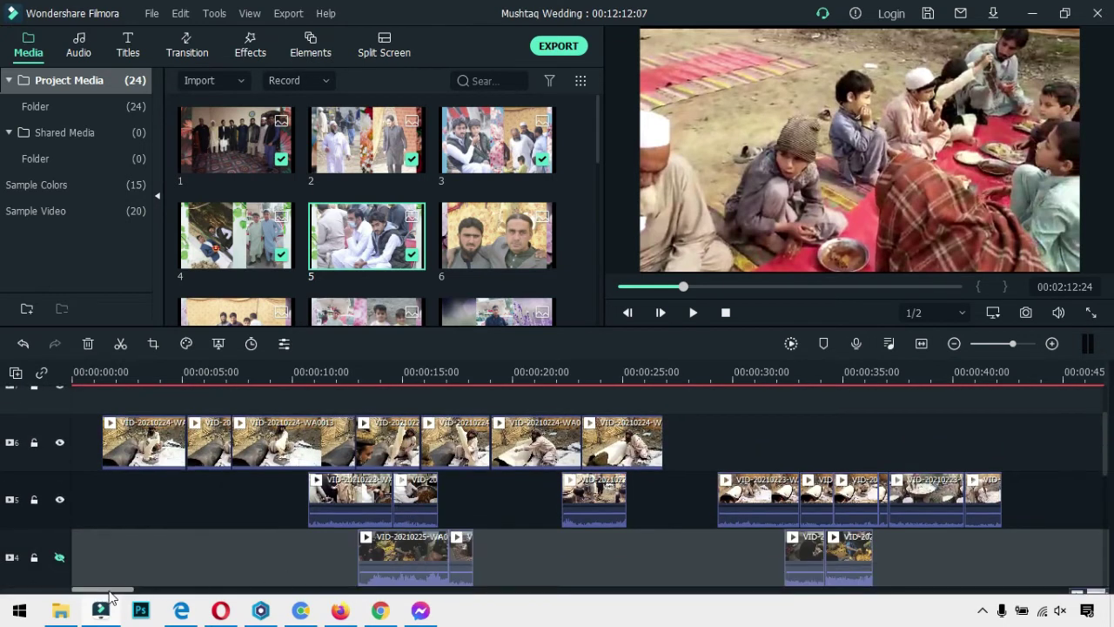
click(165, 590)
drag(184, 609, 261, 615)
scroll(310, 560, left, 10)
scroll(312, 560, down, 5)
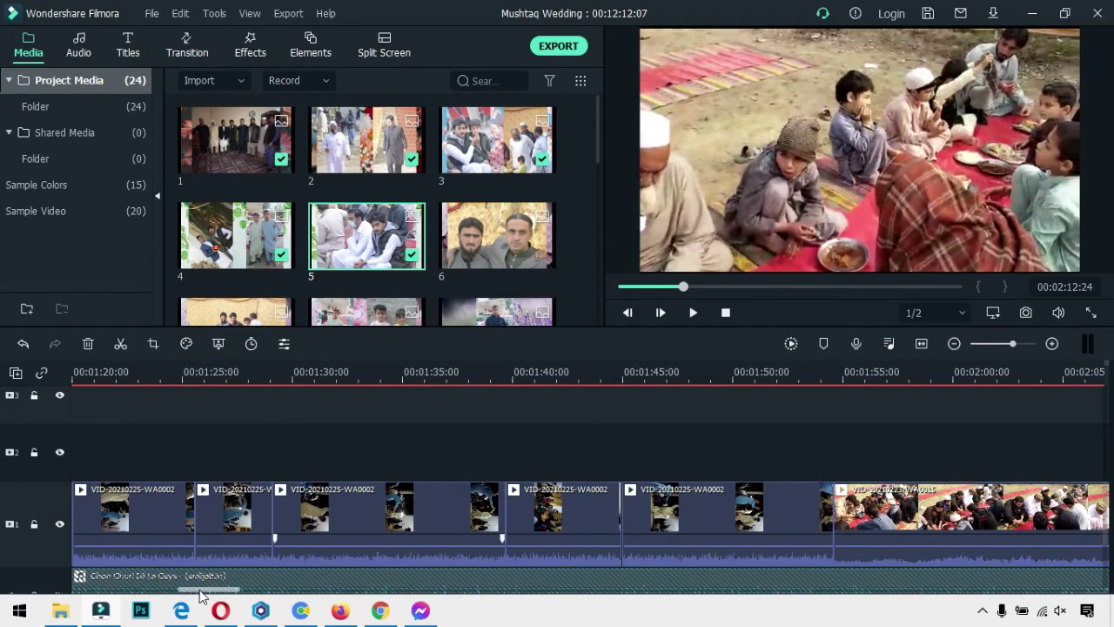
drag(200, 595, 223, 594)
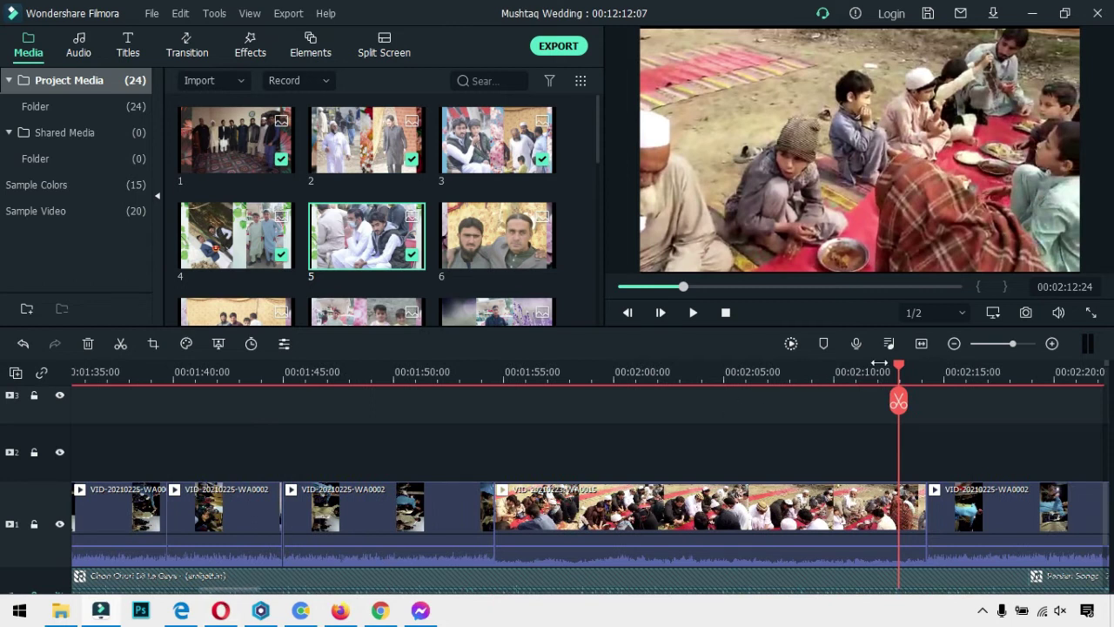
Stretch photo 4 near 00:04:20 horizontally on both sides so it fills the full width of the preview frame.
click(720, 286)
click(752, 286)
click(782, 286)
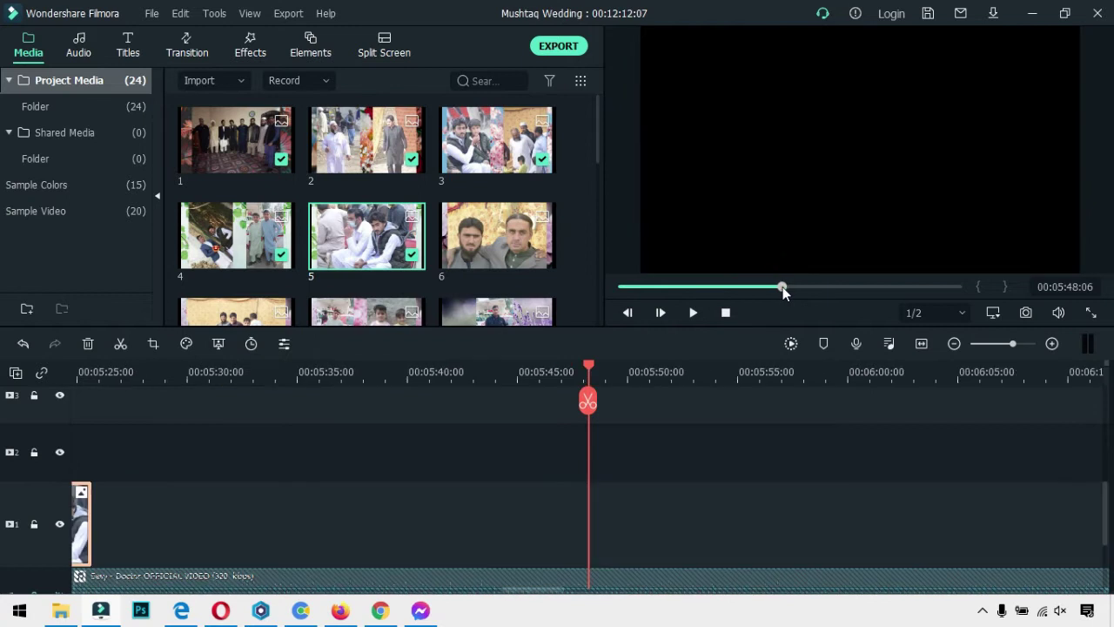
click(773, 289)
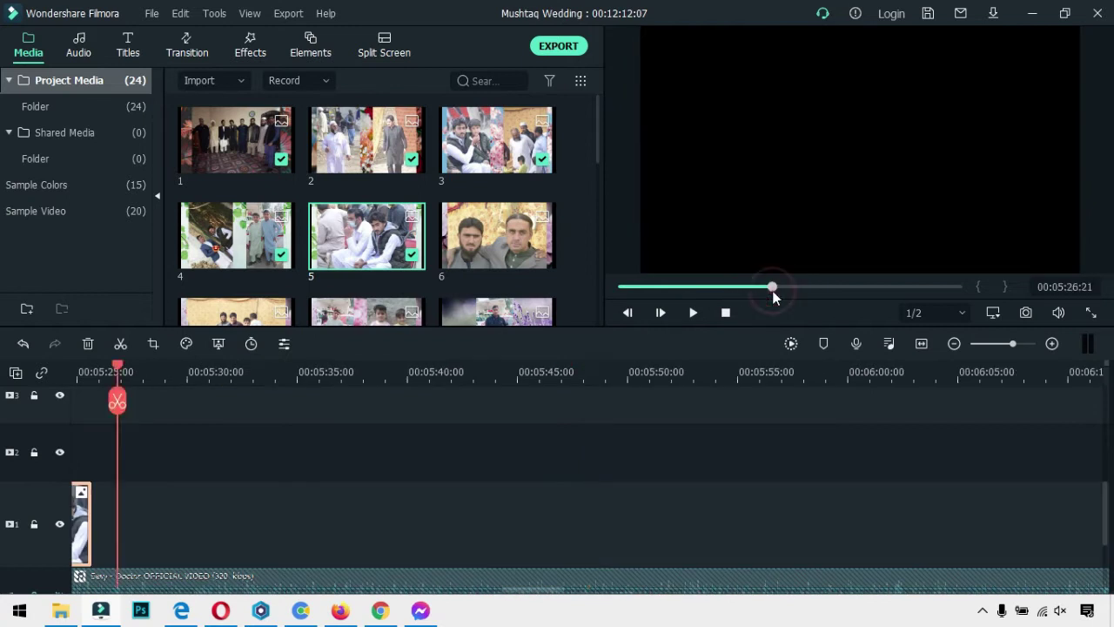
click(715, 287)
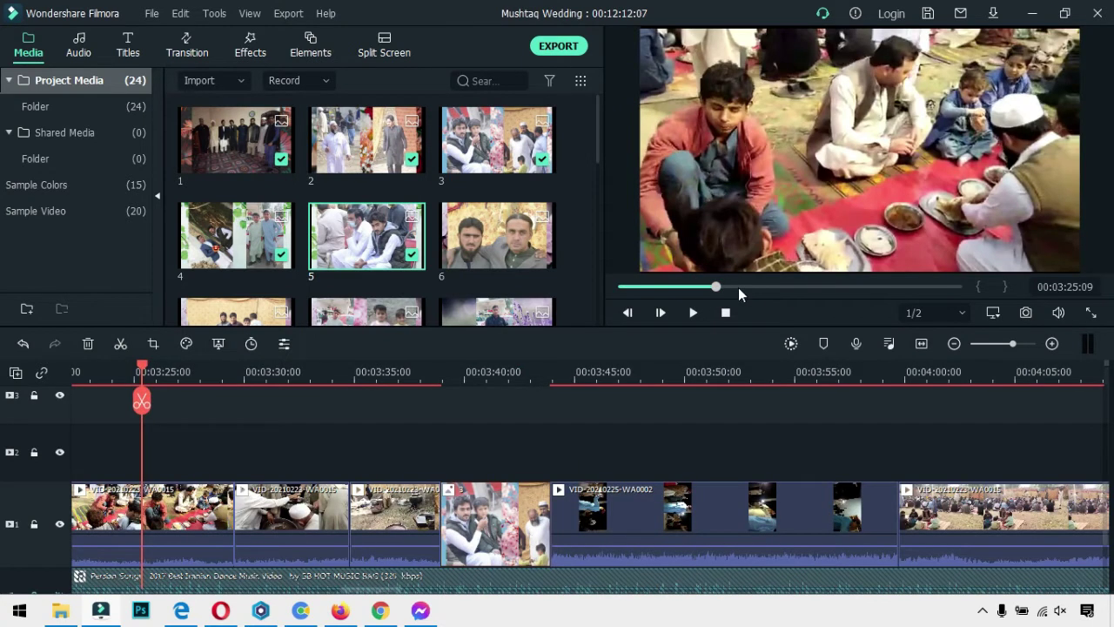
click(726, 286)
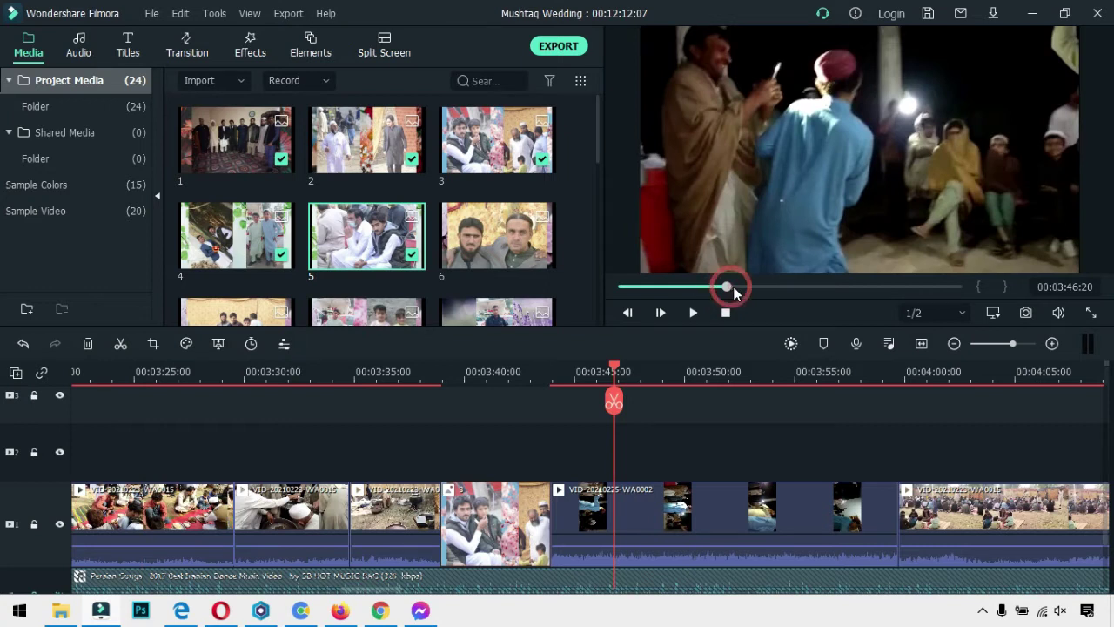
click(734, 286)
click(742, 286)
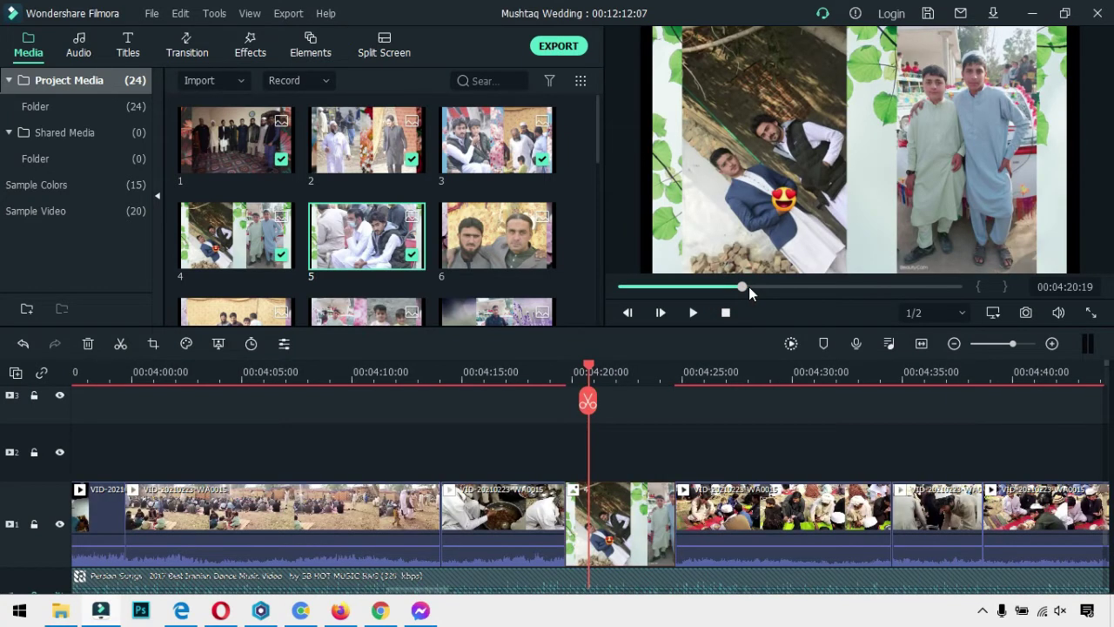
click(808, 211)
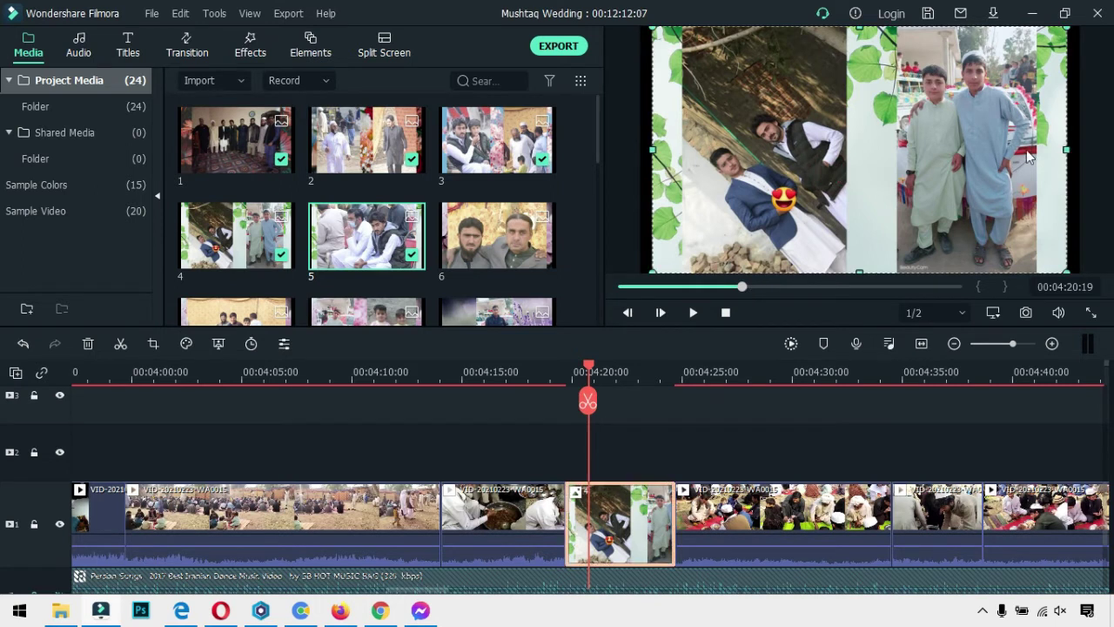
drag(1058, 150, 1077, 150)
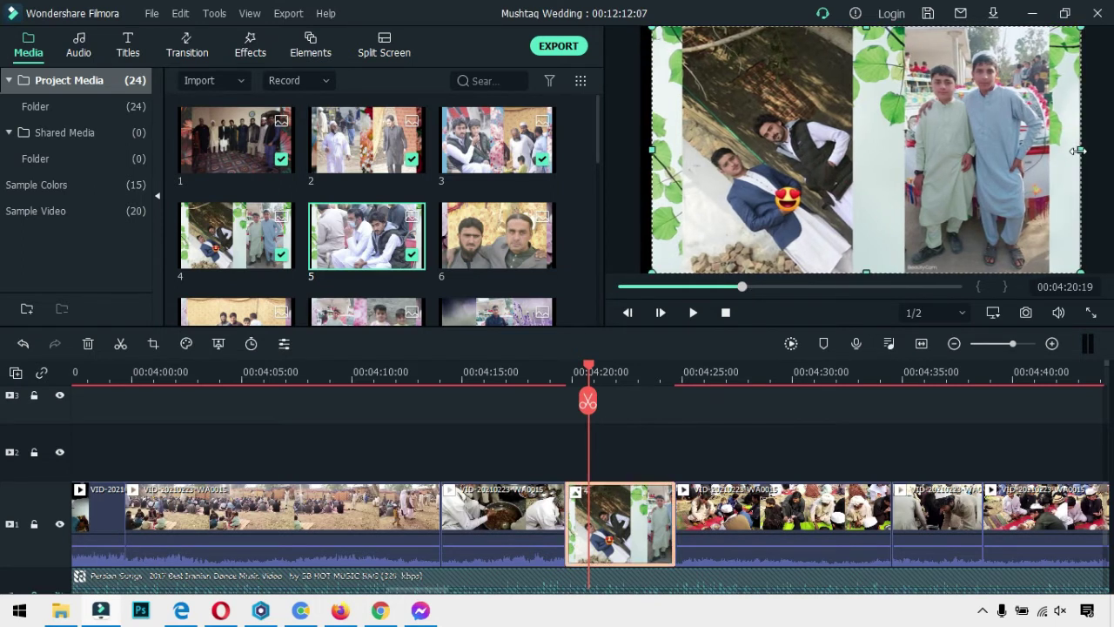
drag(654, 152, 639, 148)
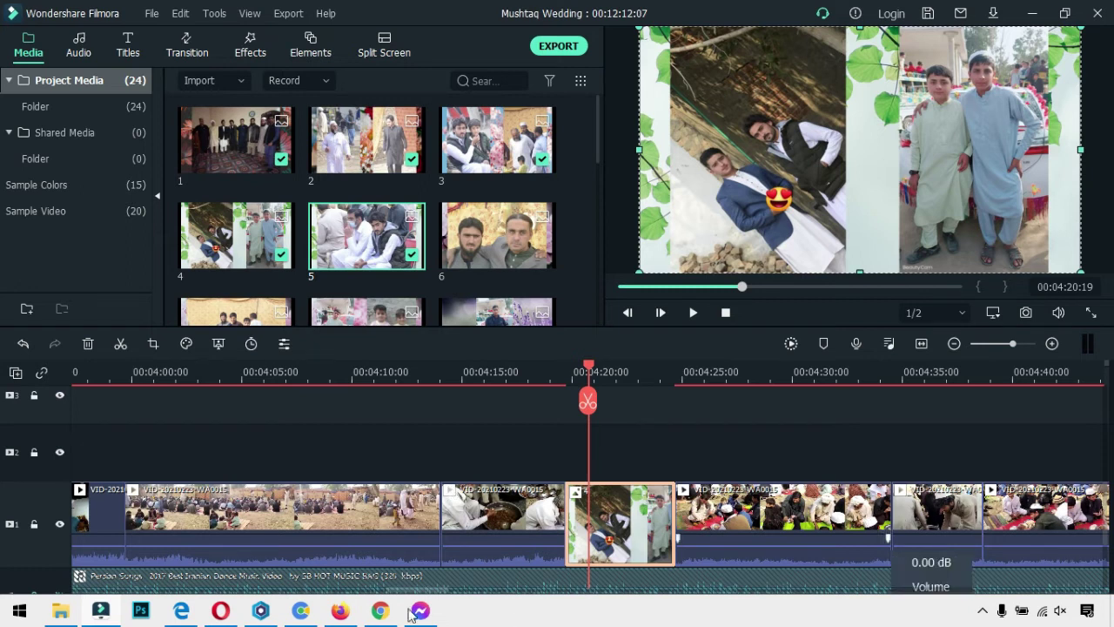
Stretch photo 5 near 00:05:23 horizontally on both sides to cover the black bars in the preview frame.
drag(417, 589, 481, 586)
click(867, 519)
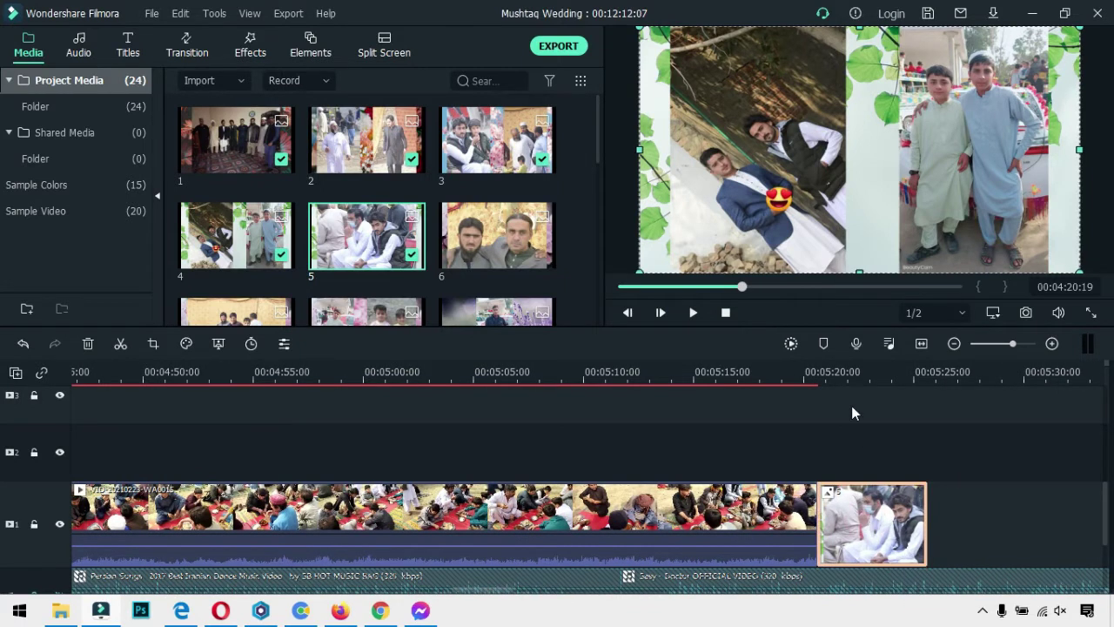
click(747, 286)
drag(751, 286, 773, 292)
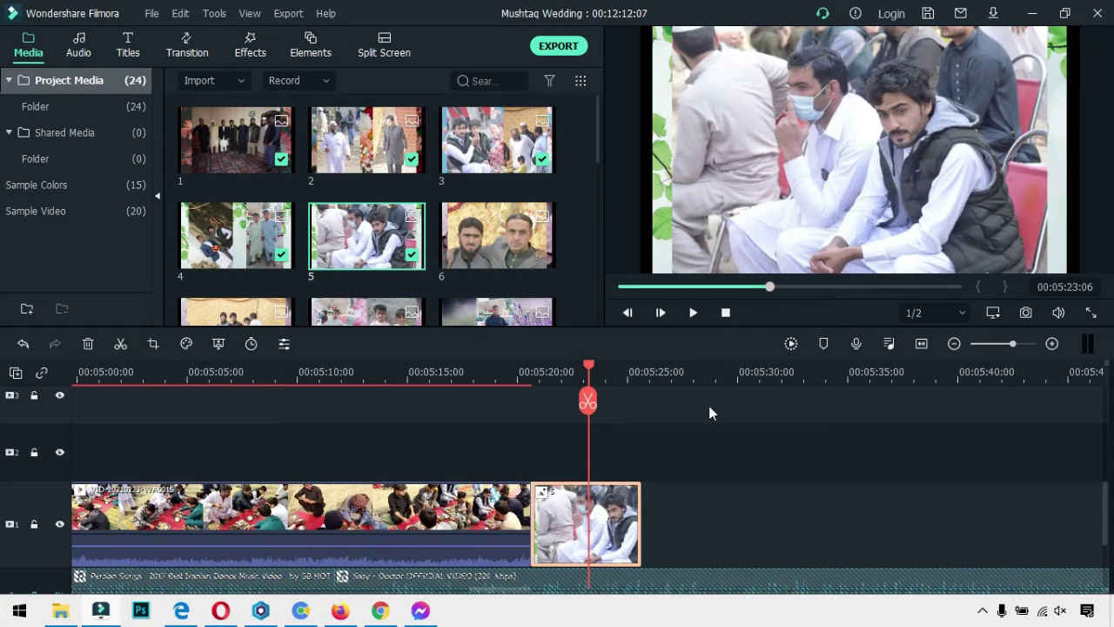
click(900, 167)
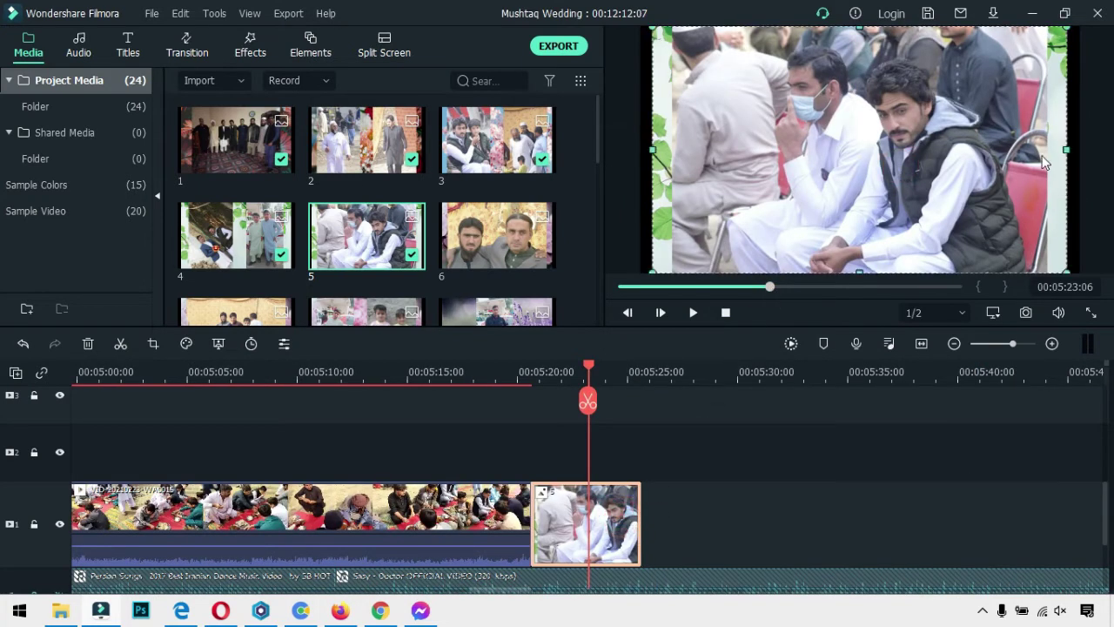
drag(1065, 152, 1078, 156)
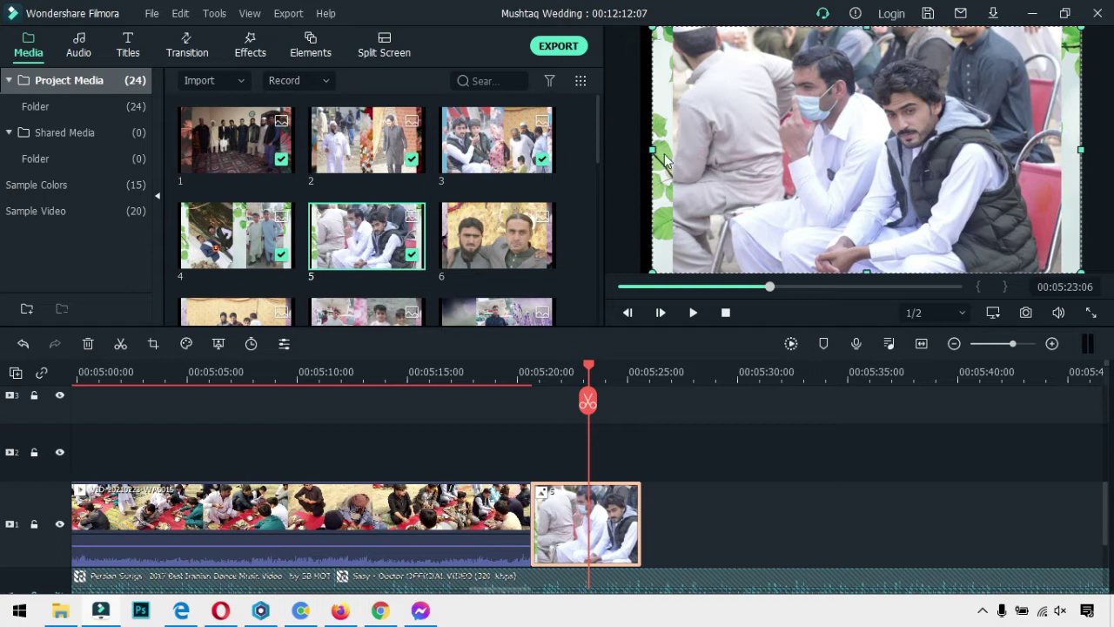
drag(656, 151, 647, 150)
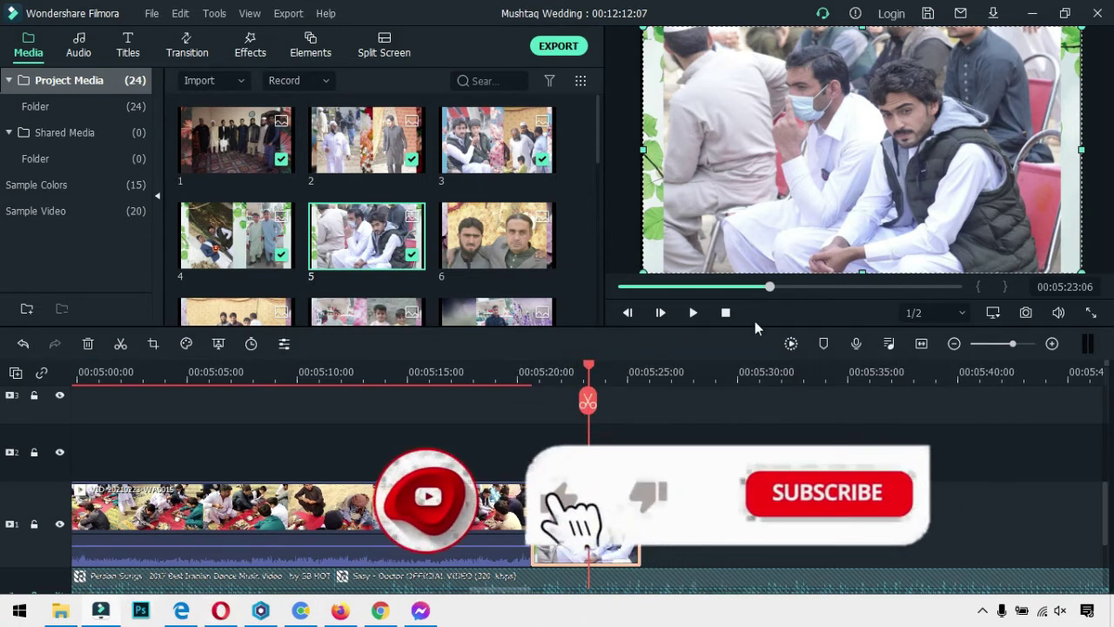
Stretch photo 3 near 00:03:42 horizontally on both sides so it covers the black bars in the preview frame.
click(760, 287)
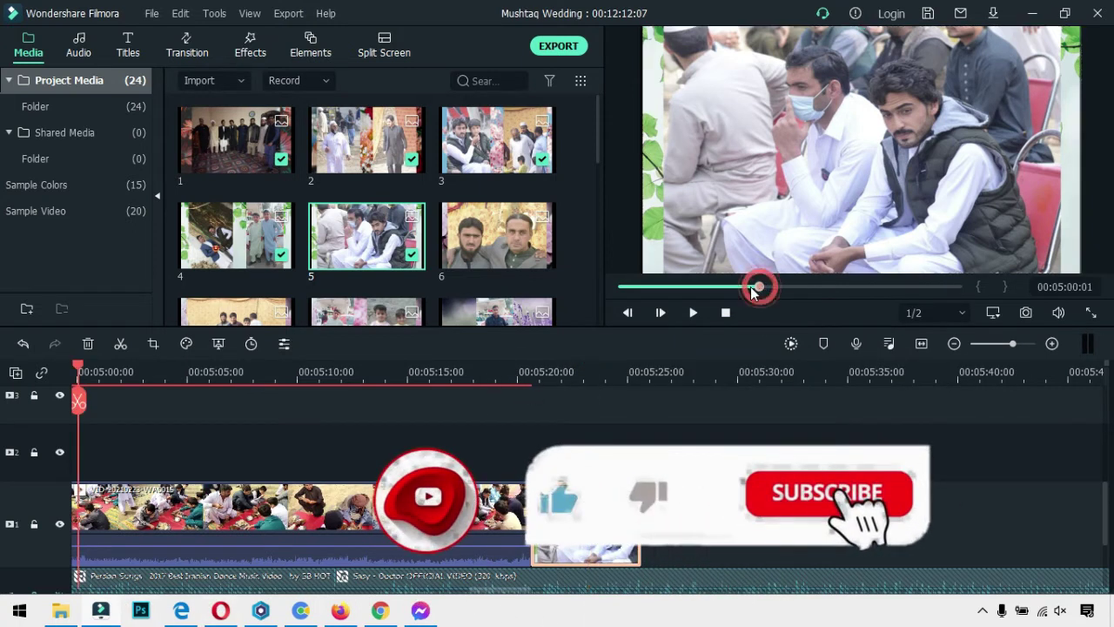
click(743, 287)
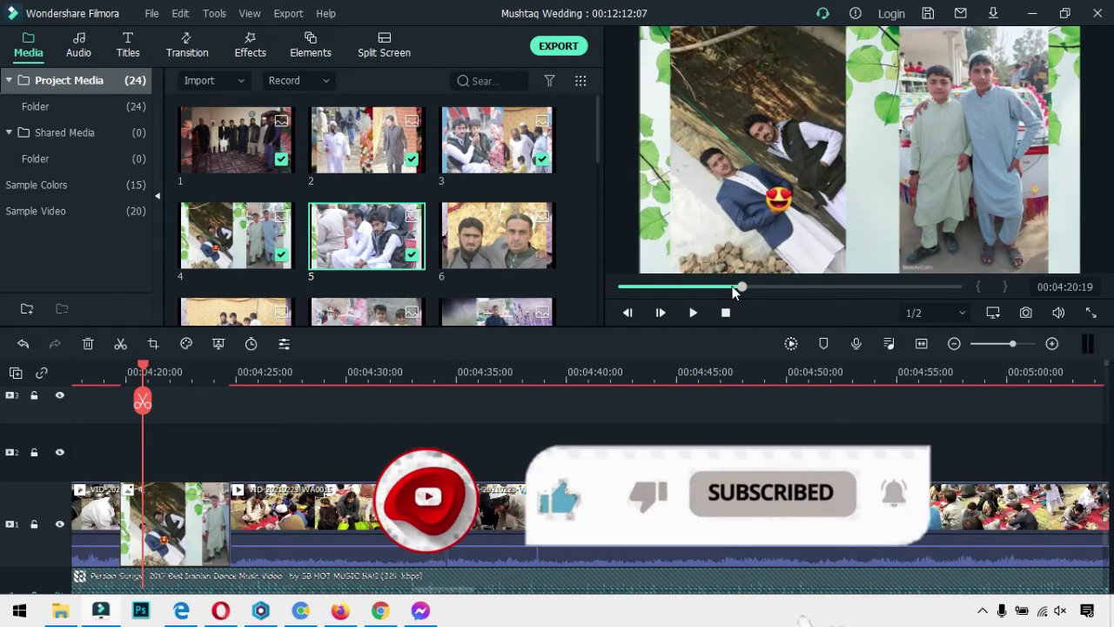
click(734, 287)
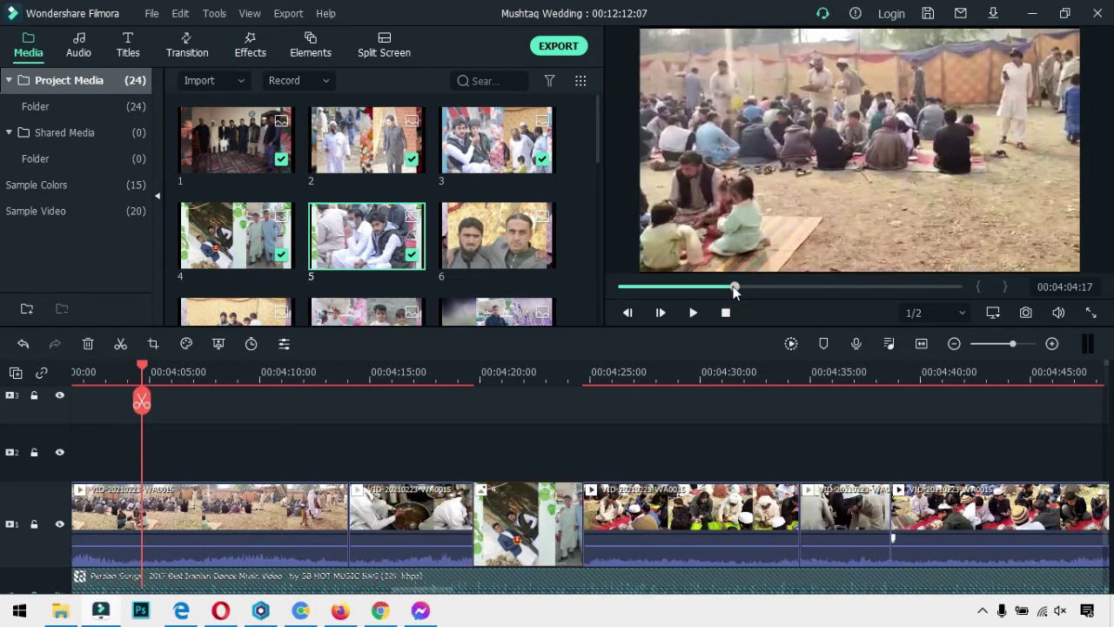
drag(727, 287, 718, 287)
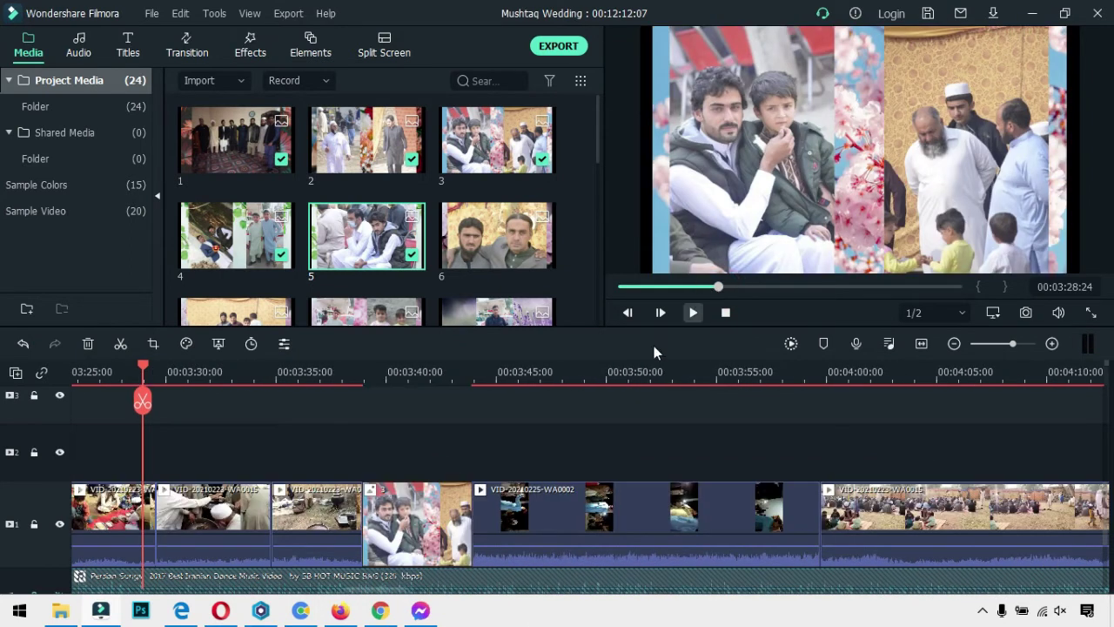
click(409, 545)
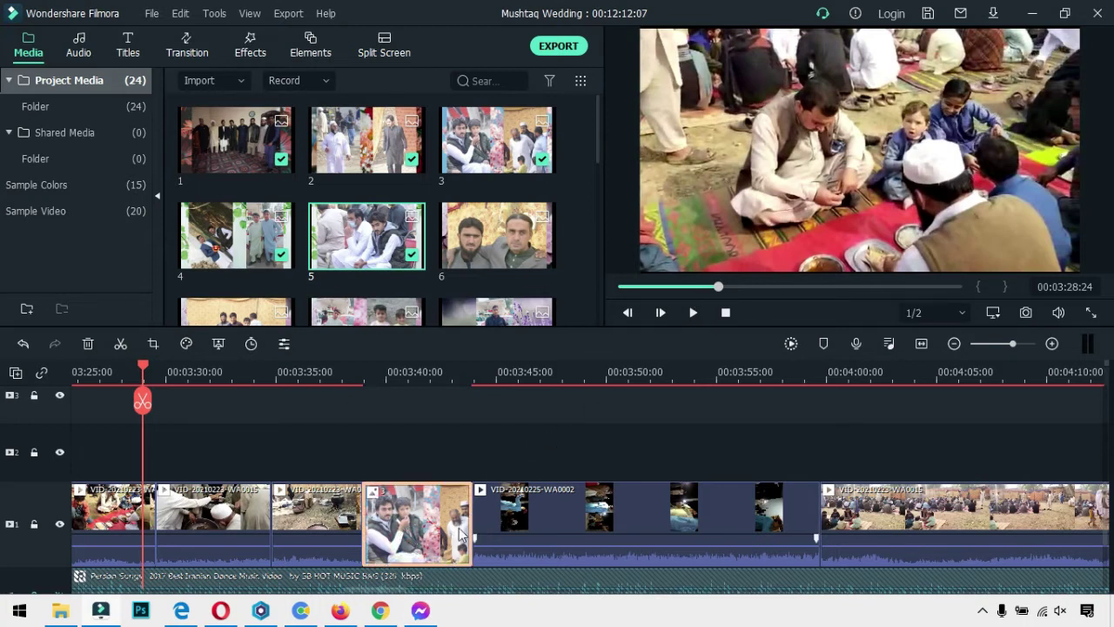
click(432, 533)
drag(143, 370, 446, 405)
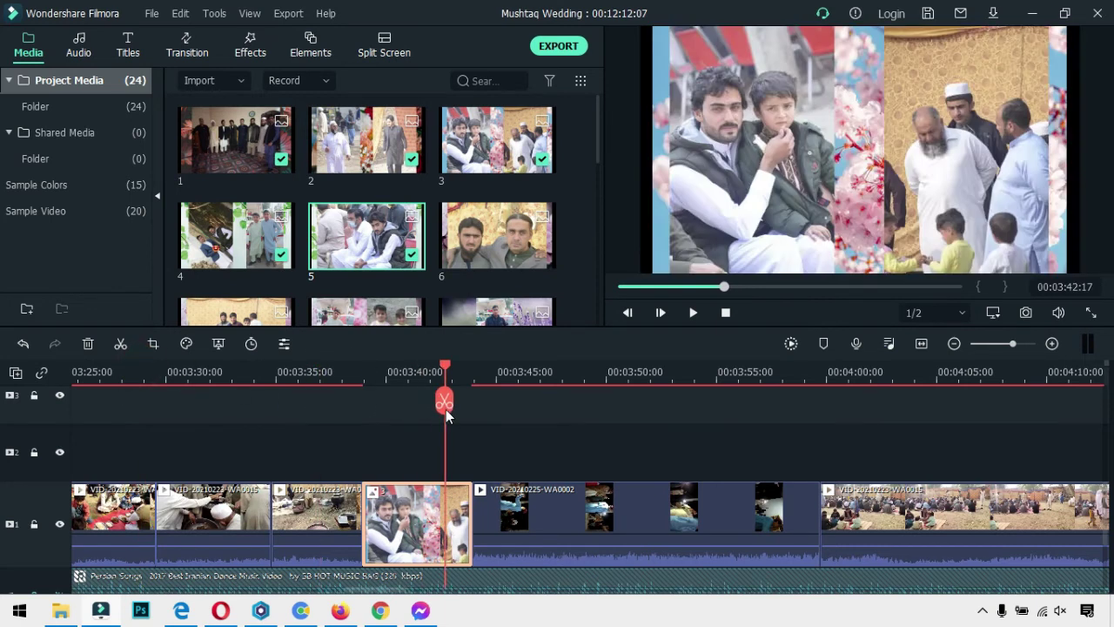
click(825, 179)
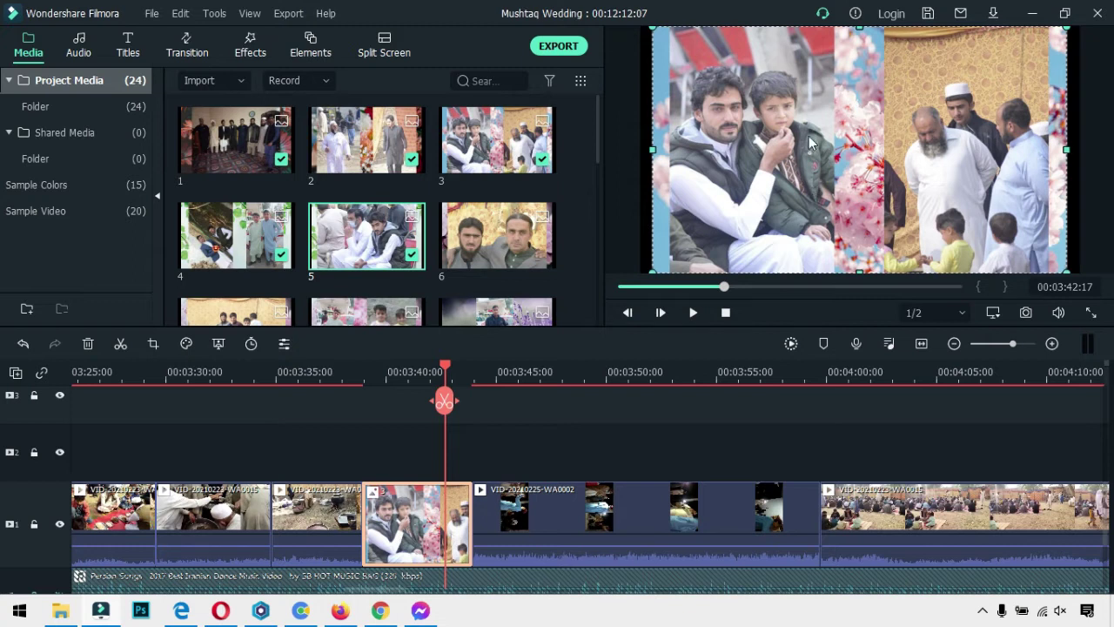
drag(652, 151, 641, 151)
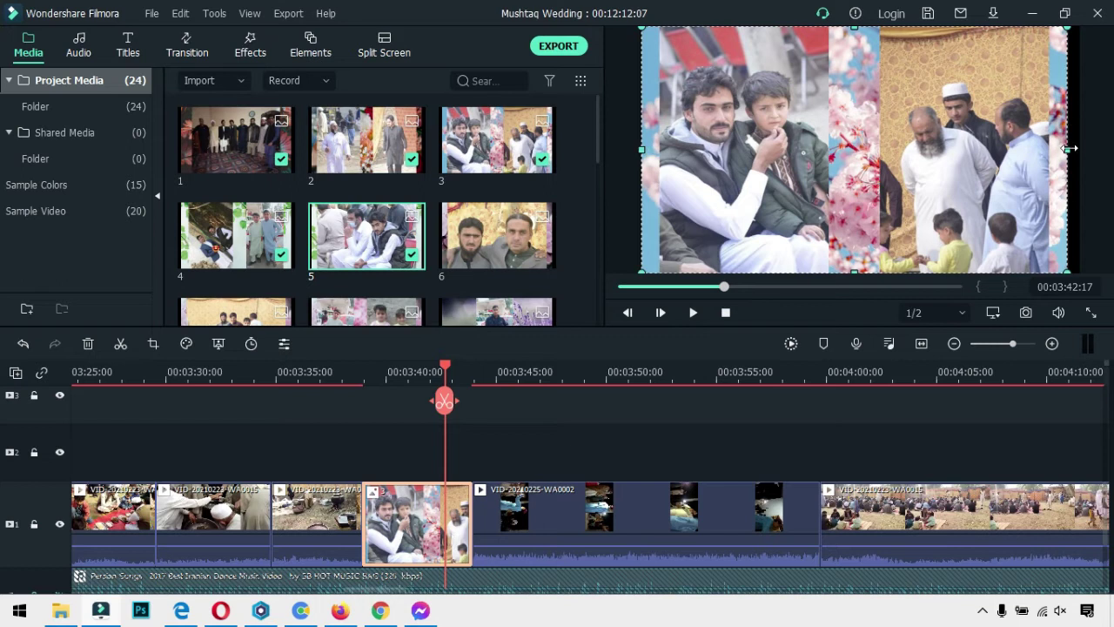
drag(1071, 149, 1083, 151)
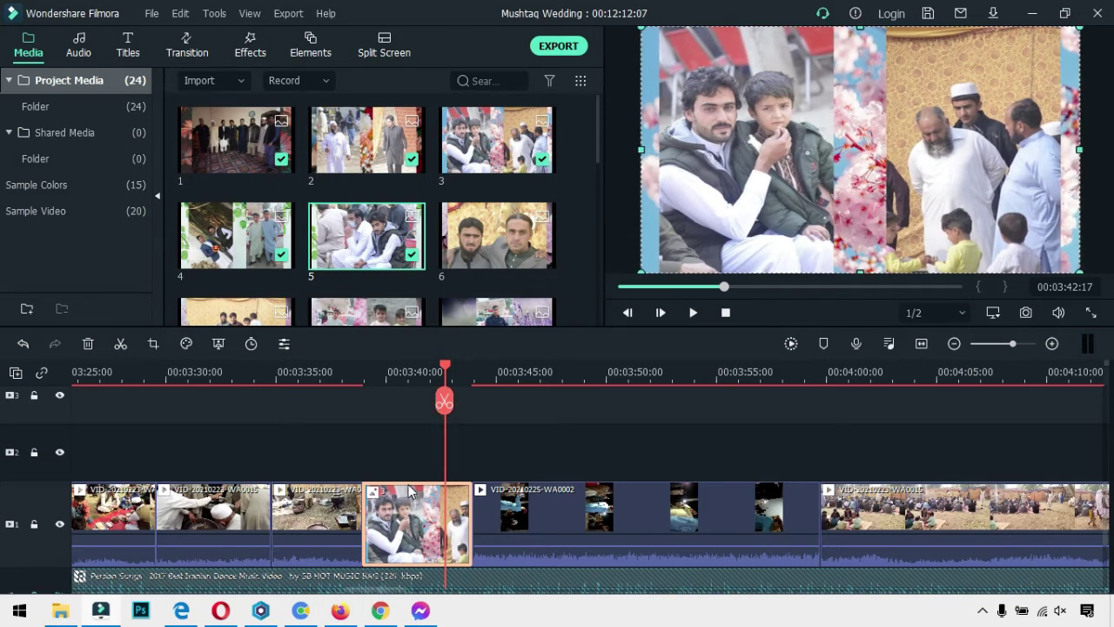
Widen photo 2 near 00:03:03 on both sides until it fills the full width of the preview frame.
drag(446, 370, 303, 456)
click(264, 531)
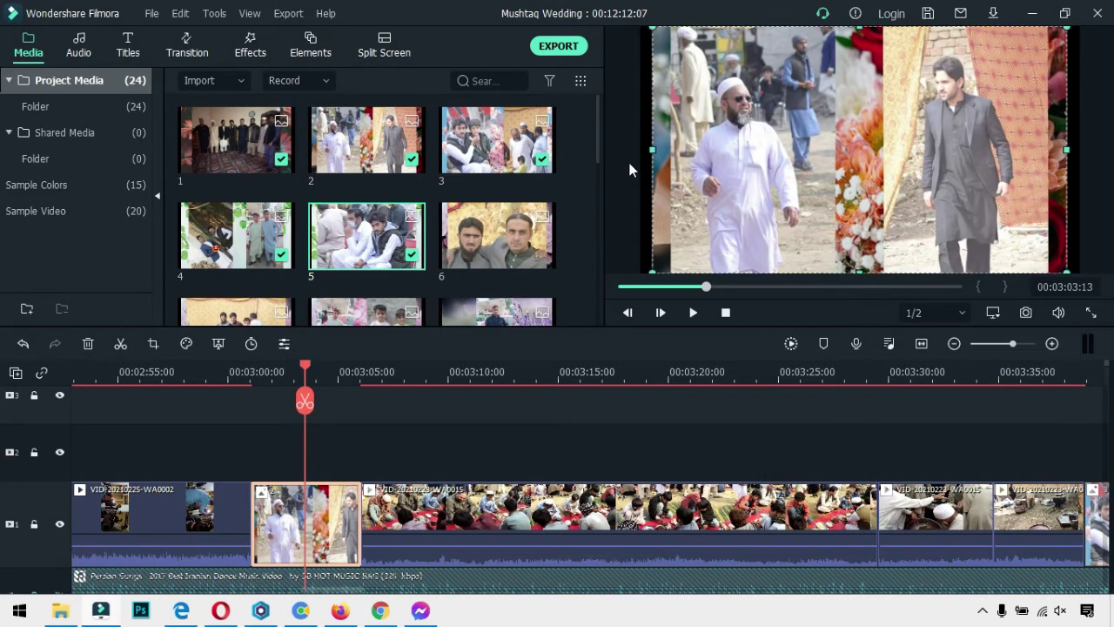
drag(646, 149, 640, 152)
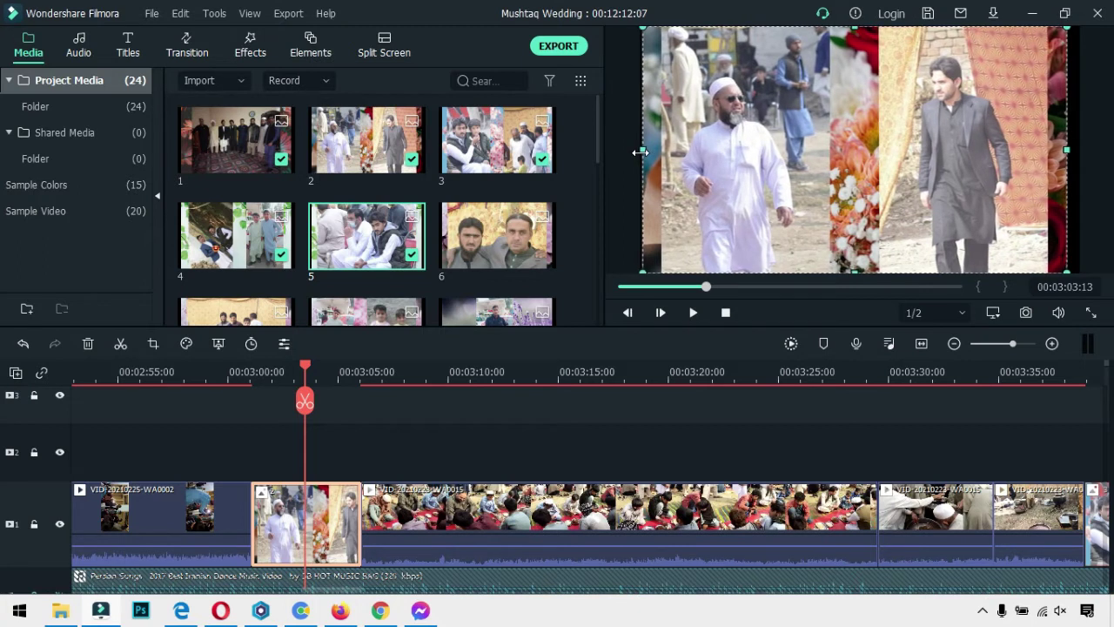
click(1069, 151)
mouse_move(1084, 154)
mouse_down()
mouse_move(1095, 155)
mouse_move(1080, 156)
mouse_up()
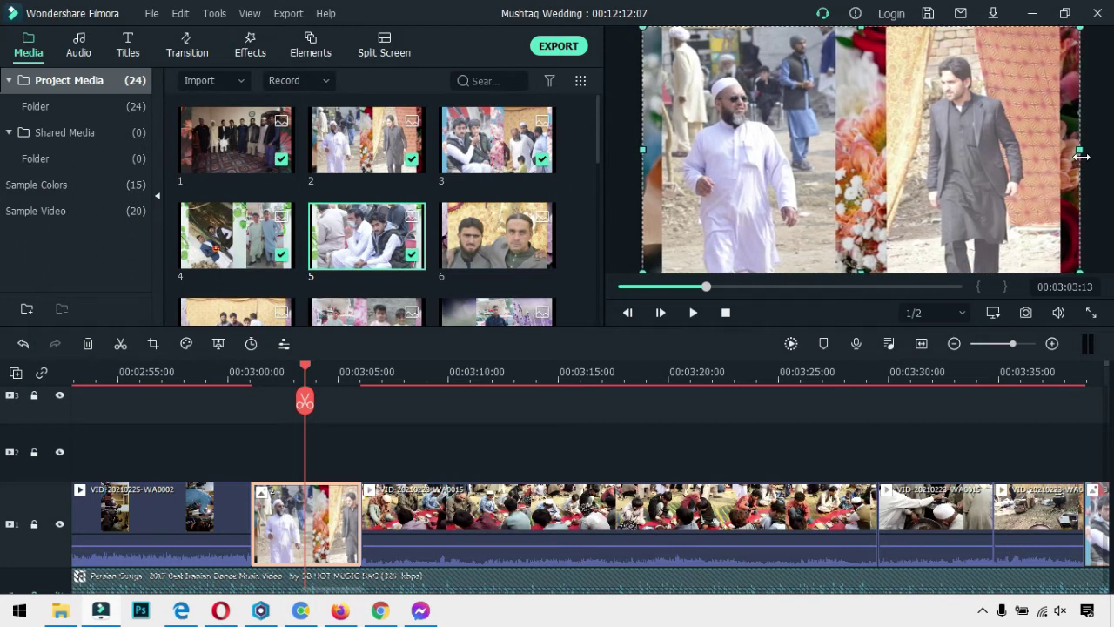
Check the photo on track 1 near 00:00:18 and the clips on the tracks above it.
drag(305, 370, 368, 425)
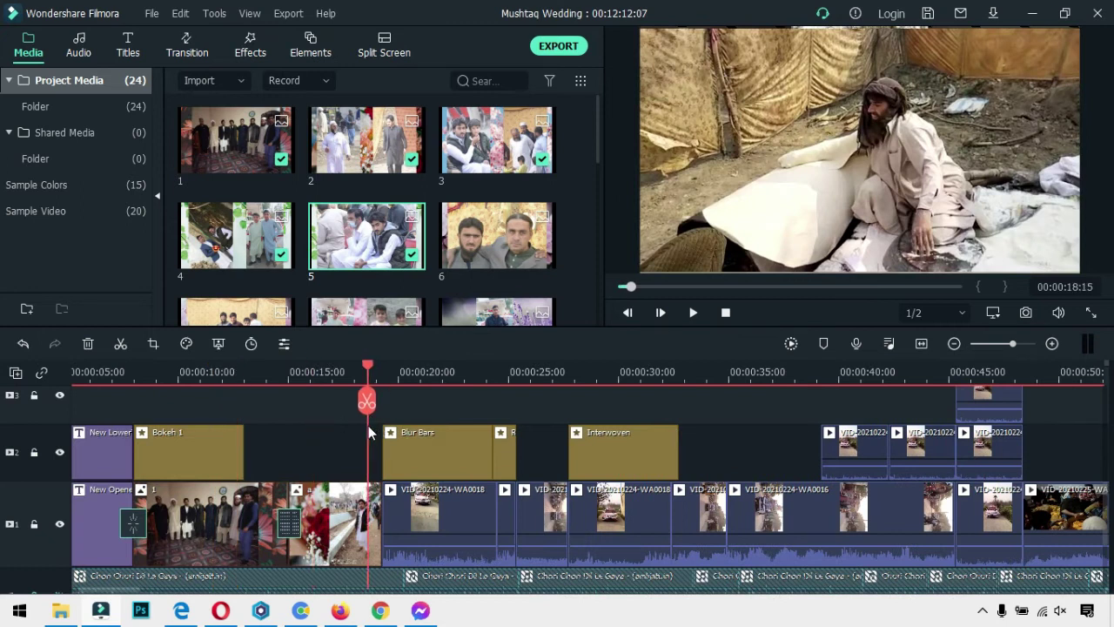
click(334, 532)
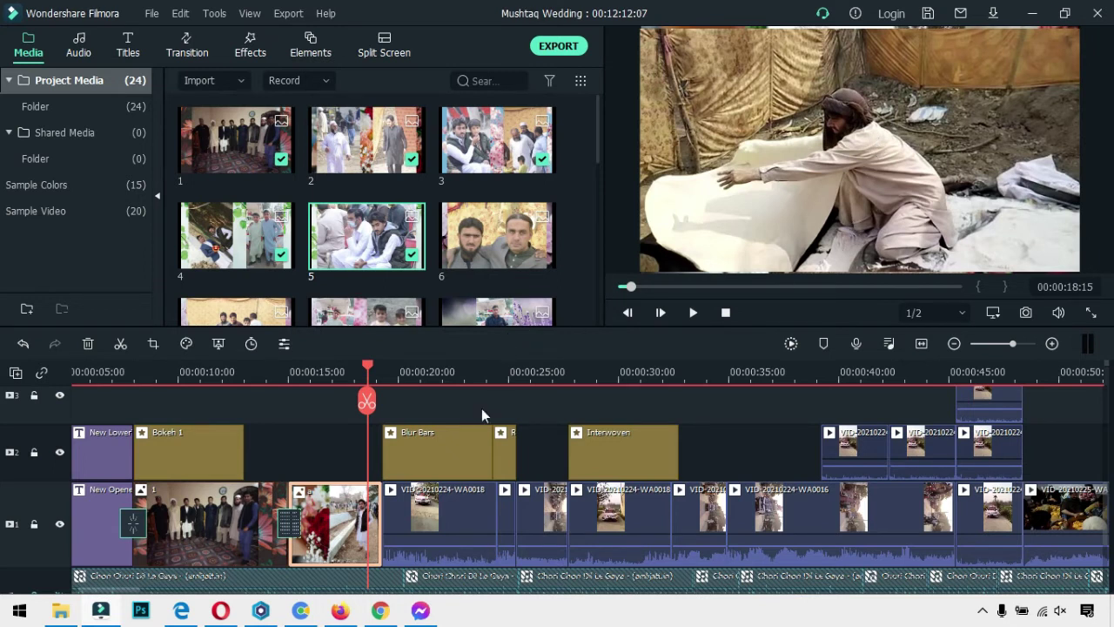
scroll(383, 505, up, 3)
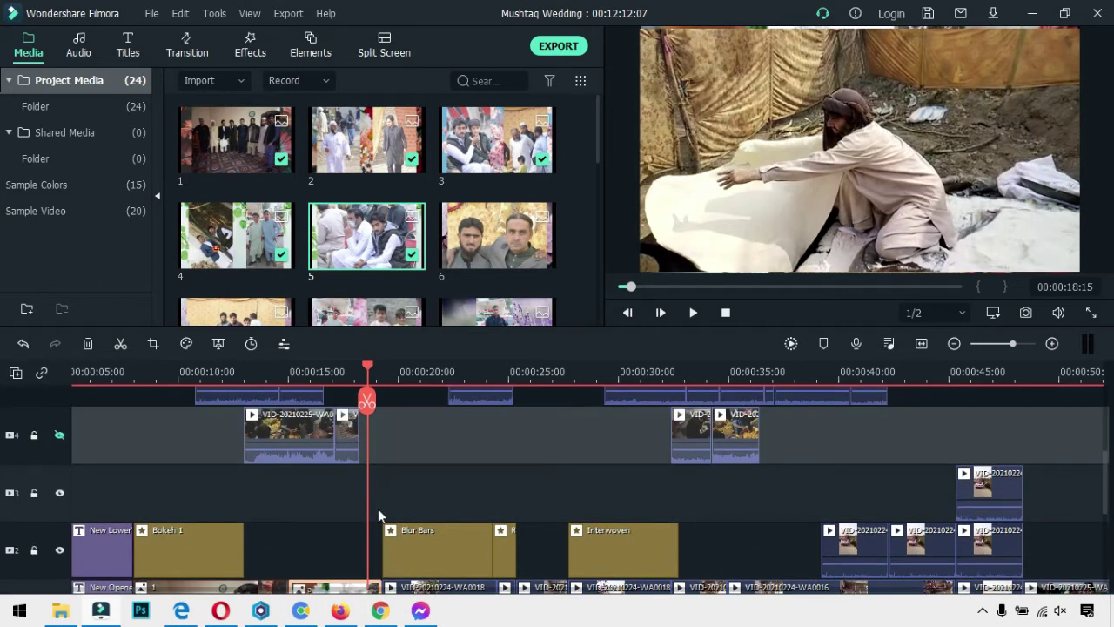
scroll(334, 469, up, 3)
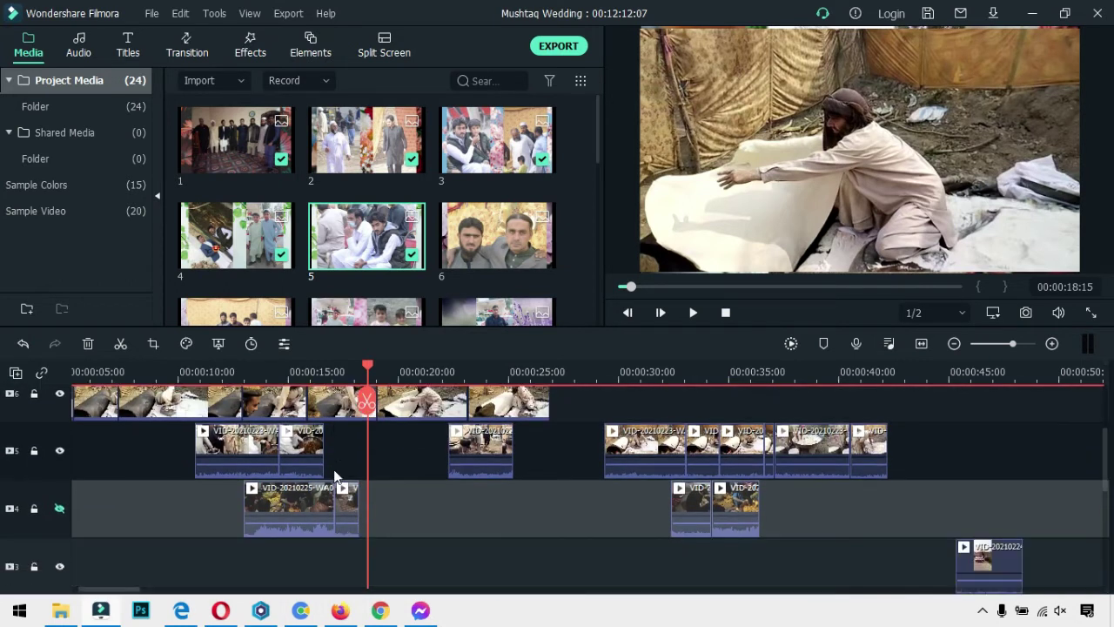
scroll(333, 474, down, 1)
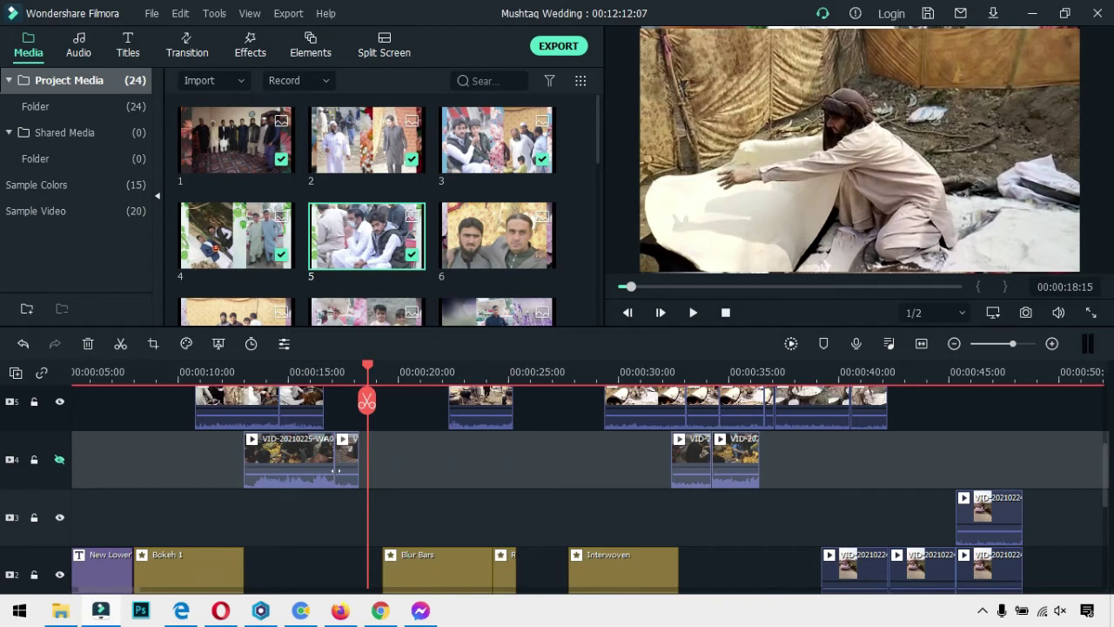
scroll(333, 470, down, 3)
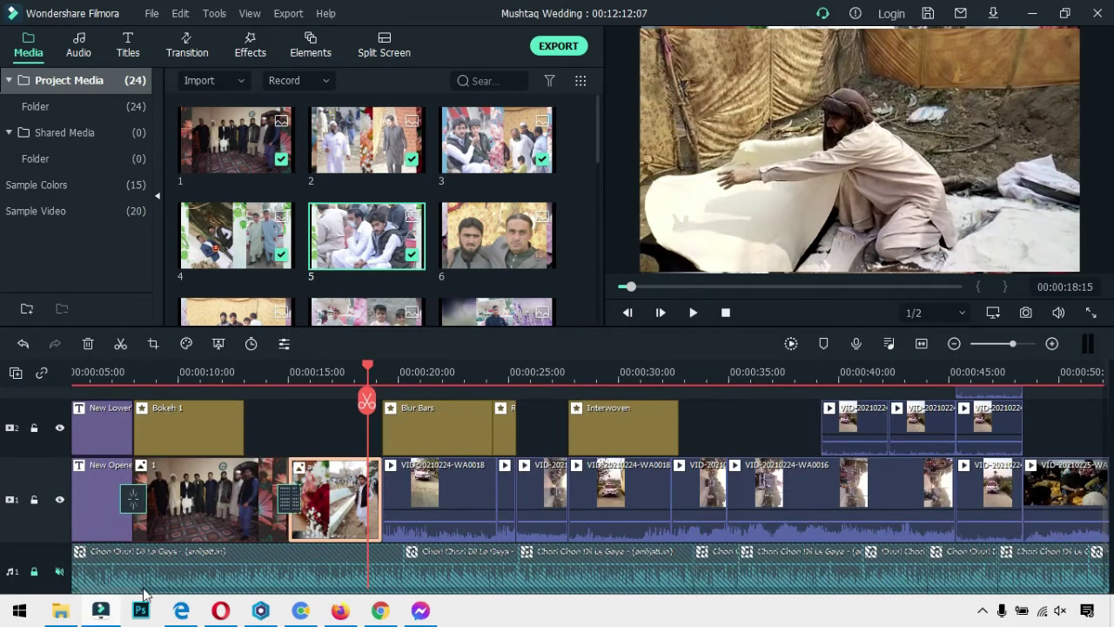
Review track 1 from about 00:00:50 through to the empty space behind photo 5 at about 00:05:30.
drag(130, 592, 523, 570)
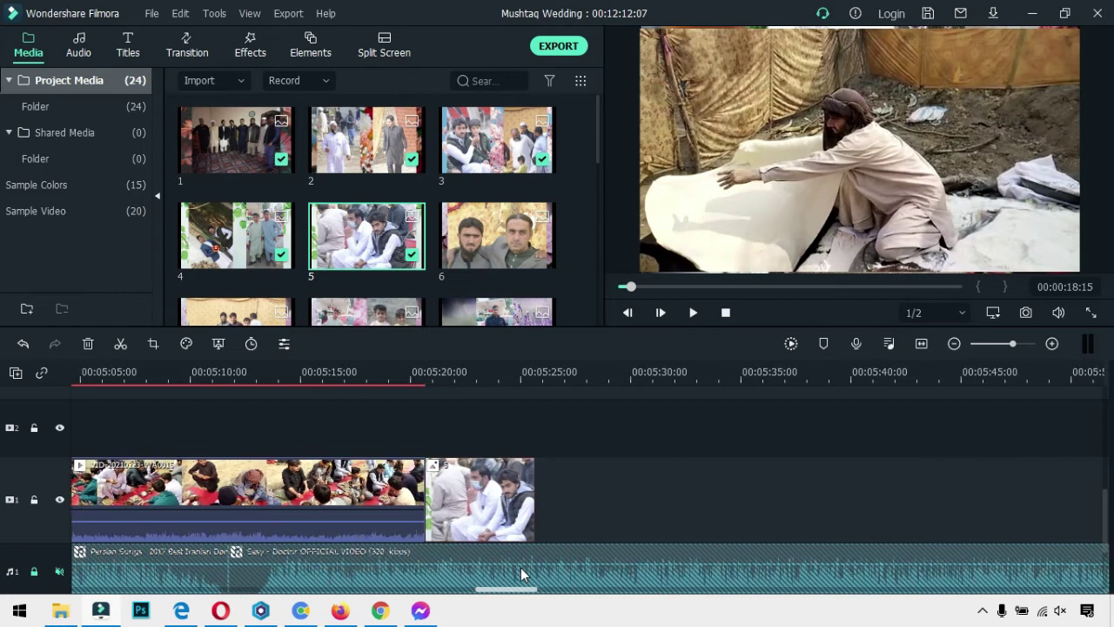
click(646, 287)
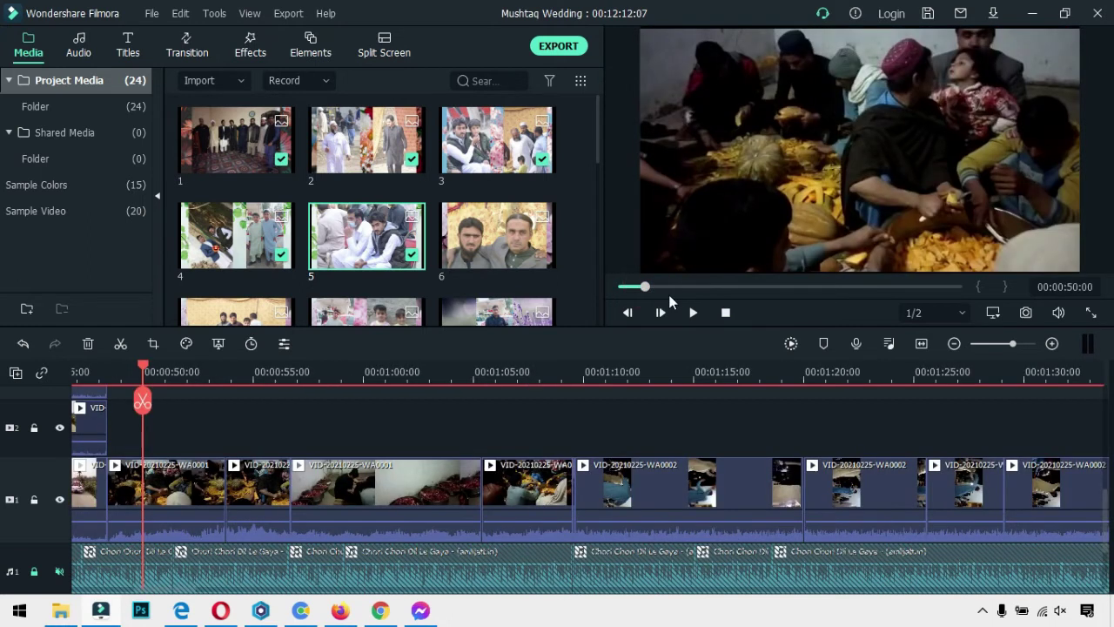
click(659, 287)
click(680, 286)
click(694, 287)
click(706, 287)
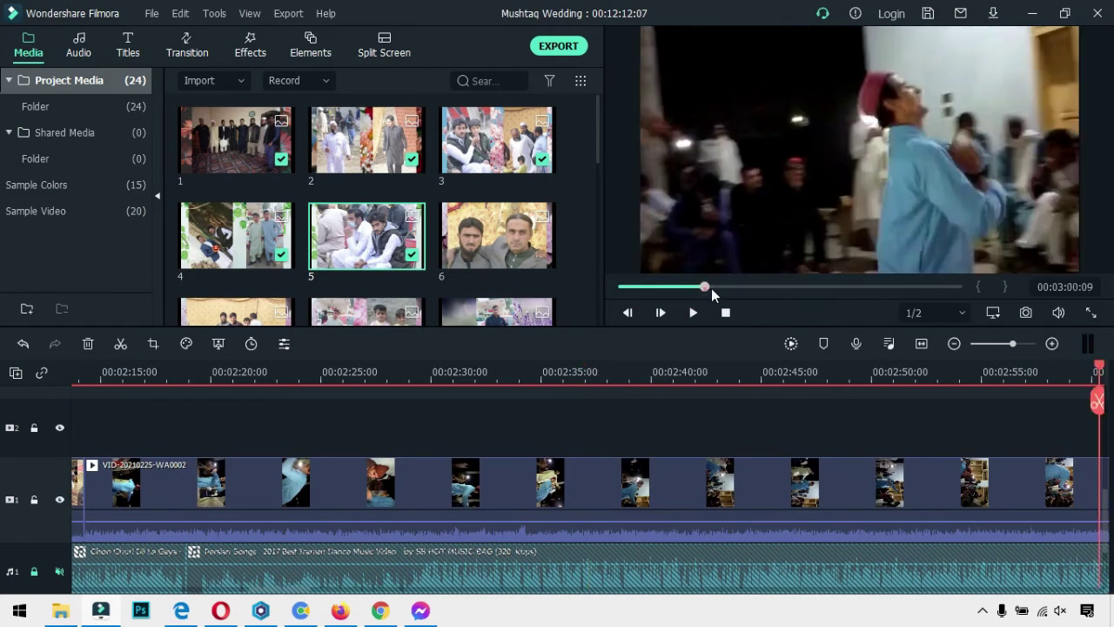
click(721, 287)
click(742, 286)
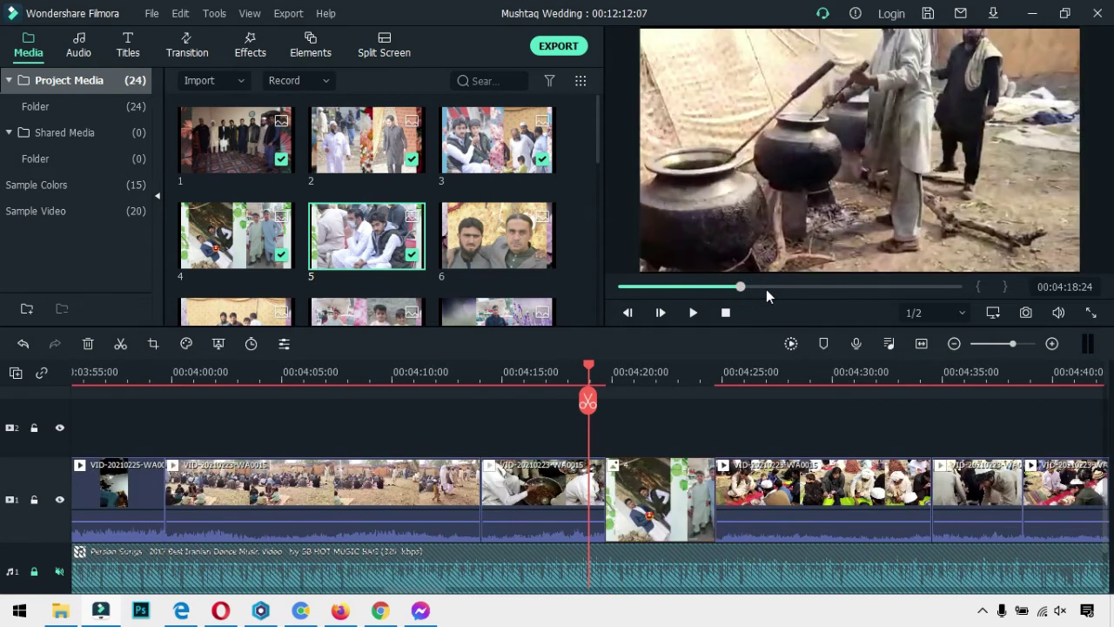
click(746, 287)
click(751, 287)
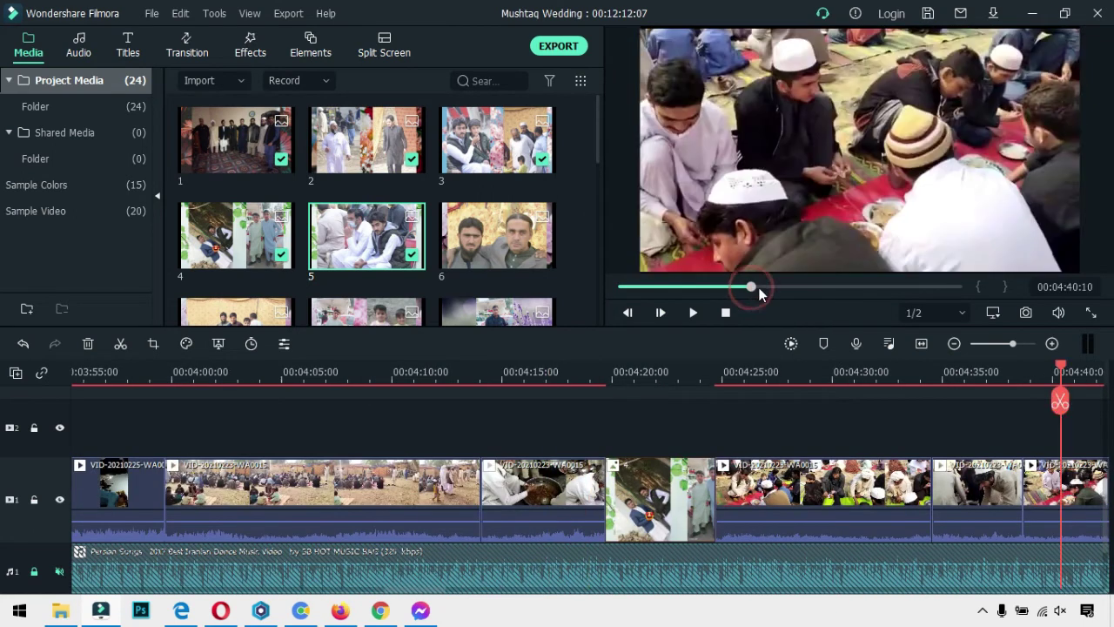
click(760, 287)
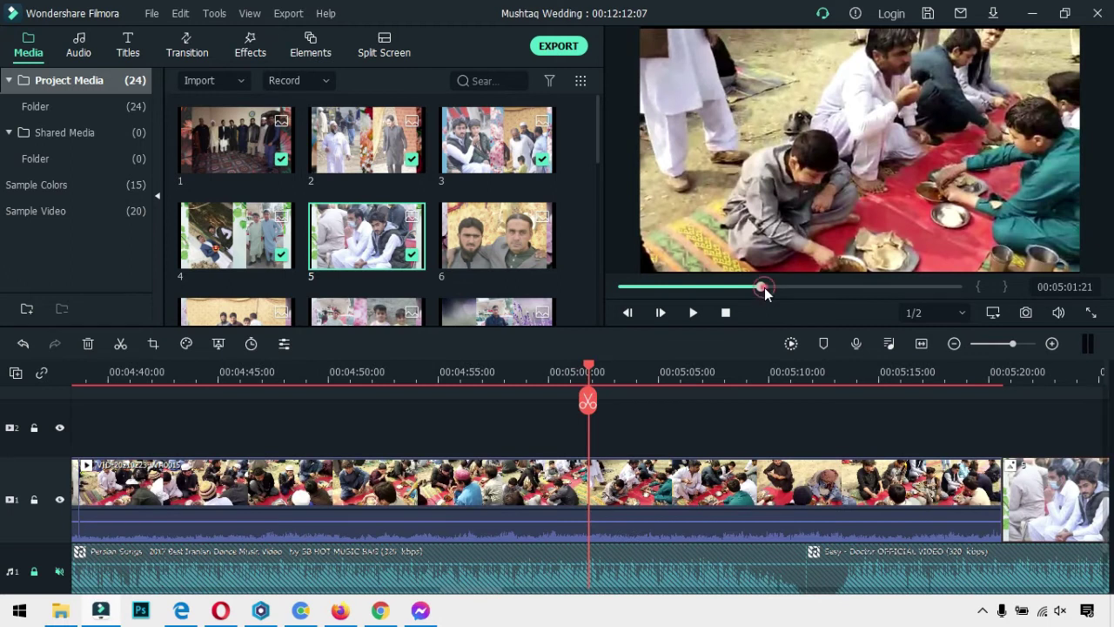
click(767, 287)
click(773, 287)
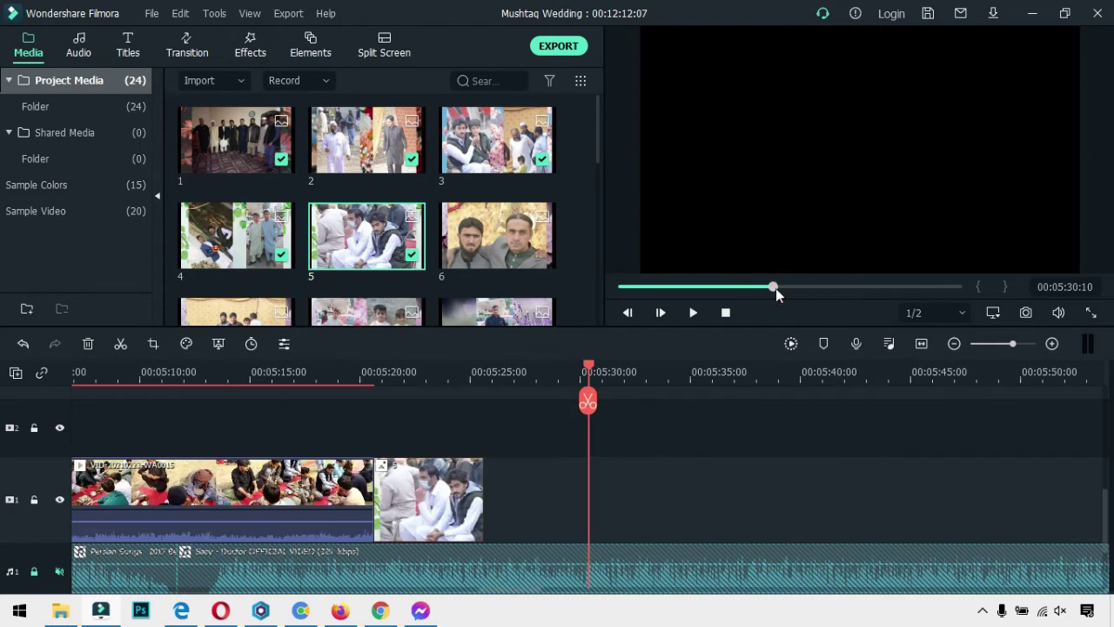
Place the playhead at the end of photo 5, at 00:05:25:15, and save the project.
drag(590, 369, 482, 387)
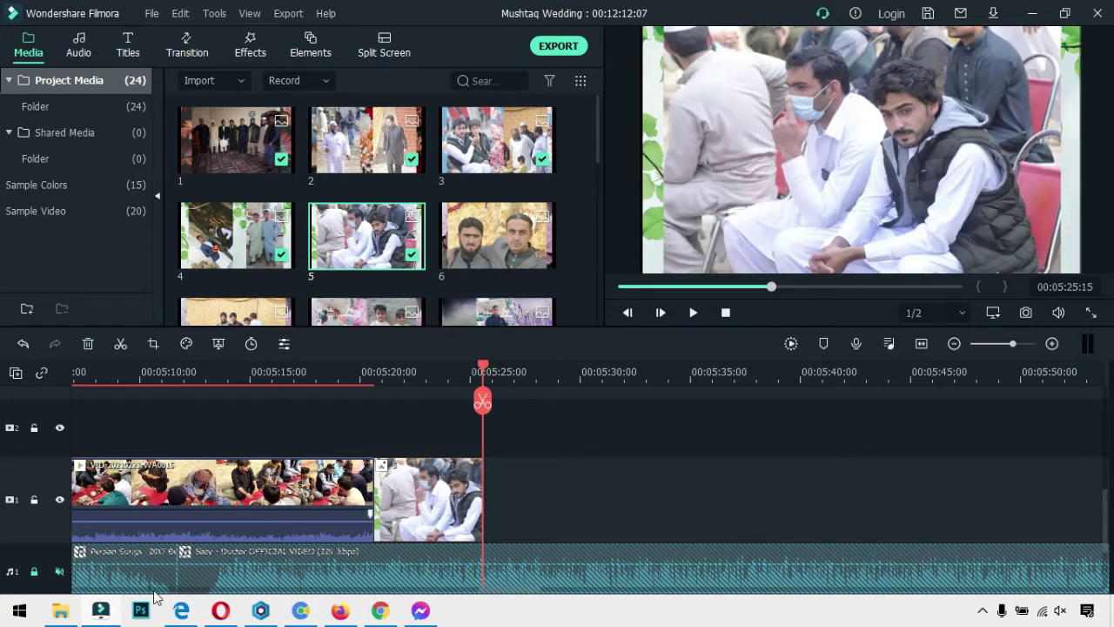
click(150, 15)
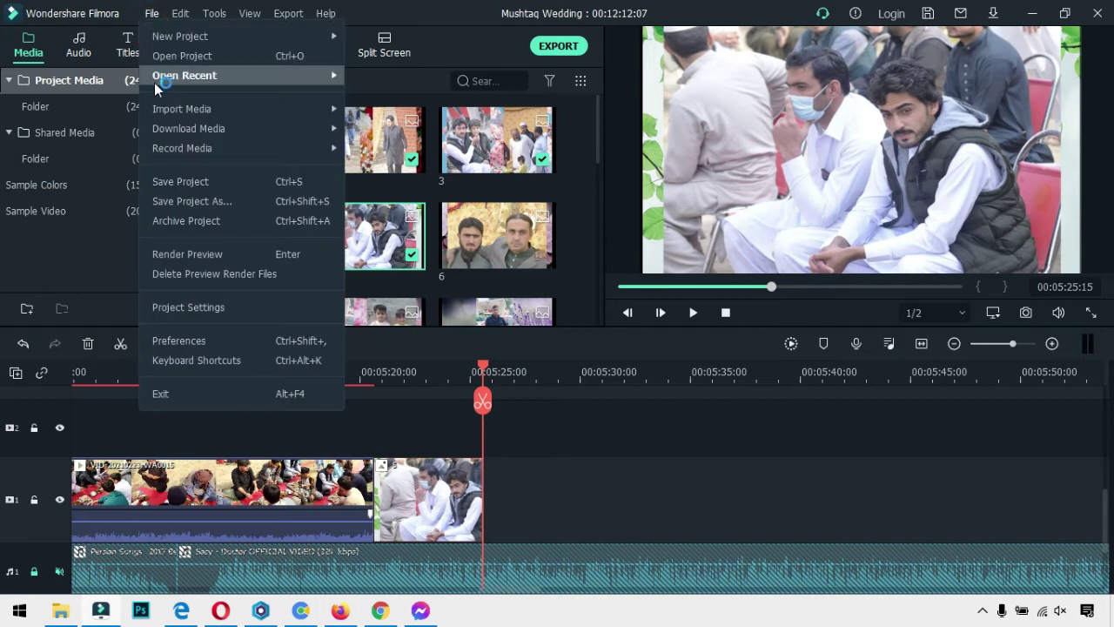
click(168, 181)
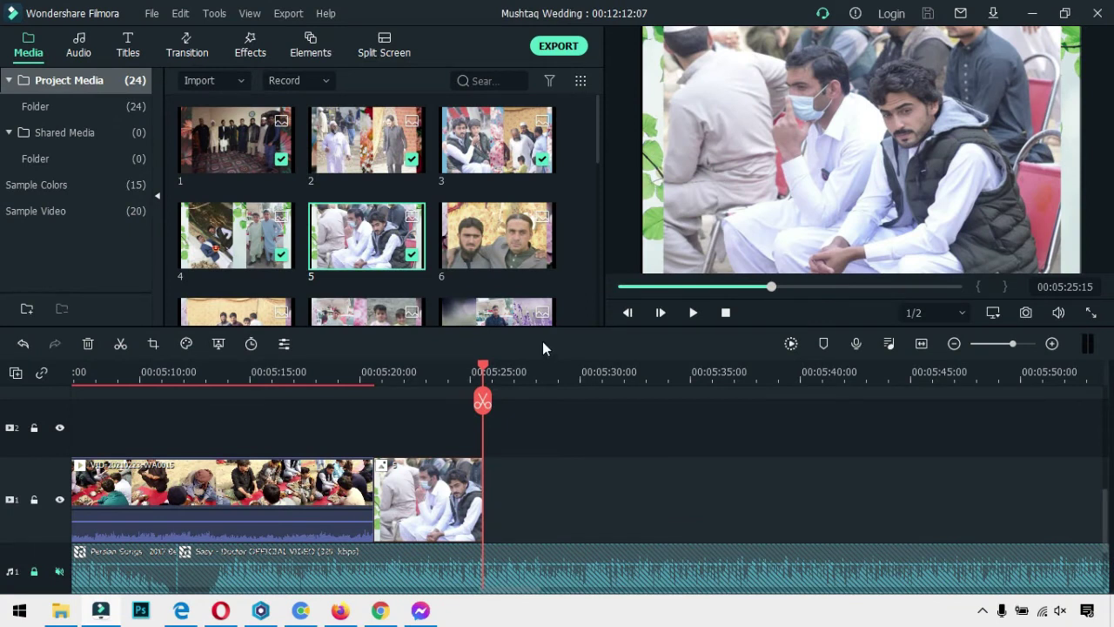
Add the Split Screen 14 layout, one large pane beside three stacked panes, to track 1 directly behind photo 5 and open it for editing.
click(383, 48)
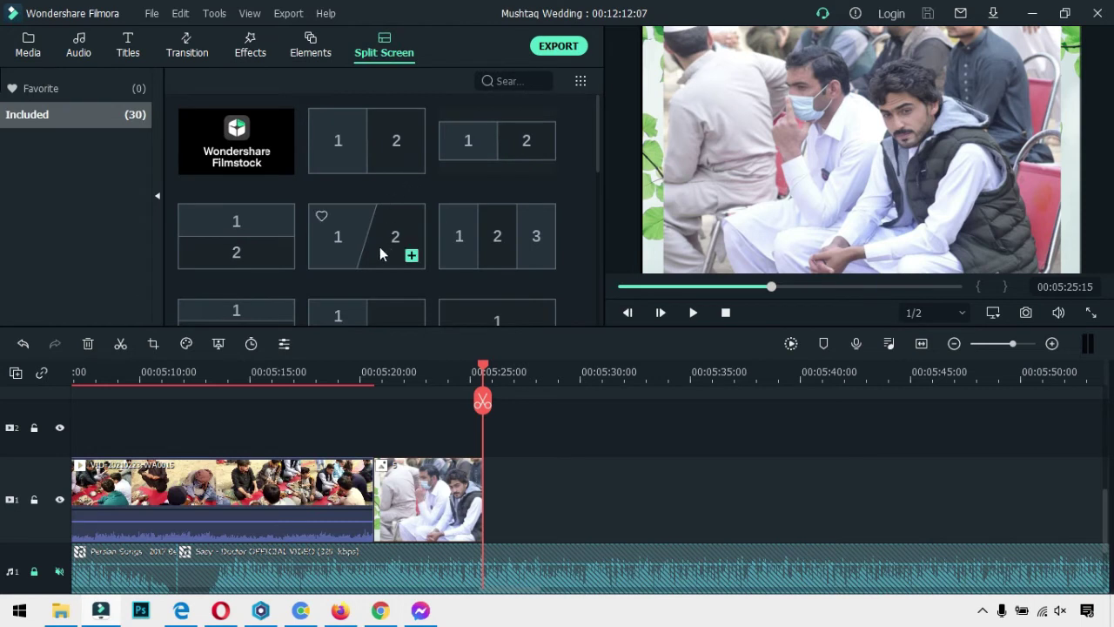
scroll(320, 248, down, 3)
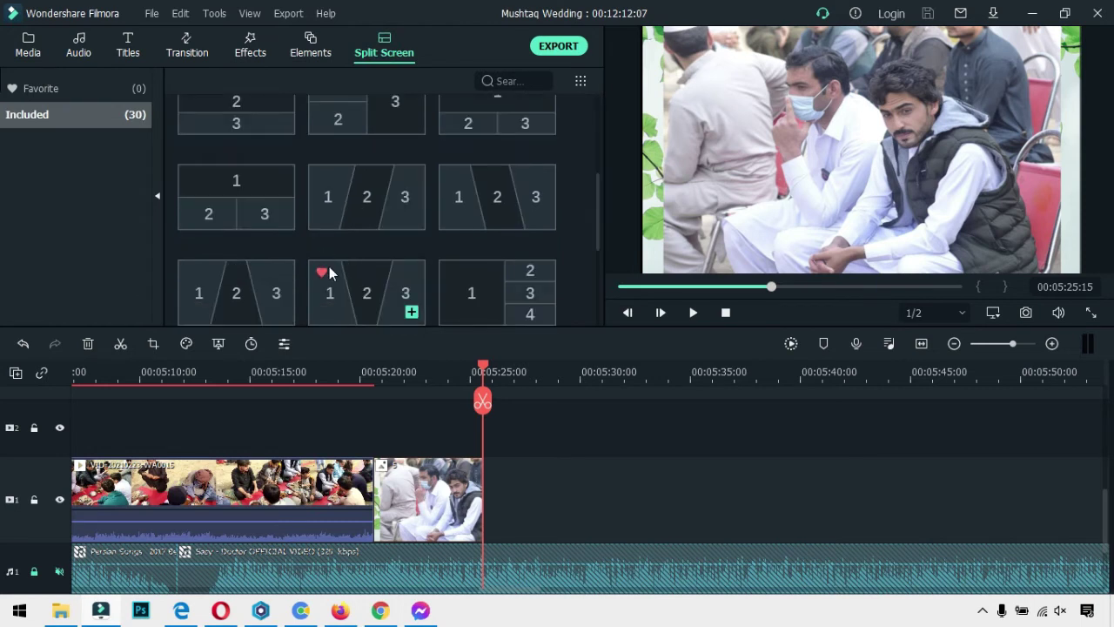
click(487, 290)
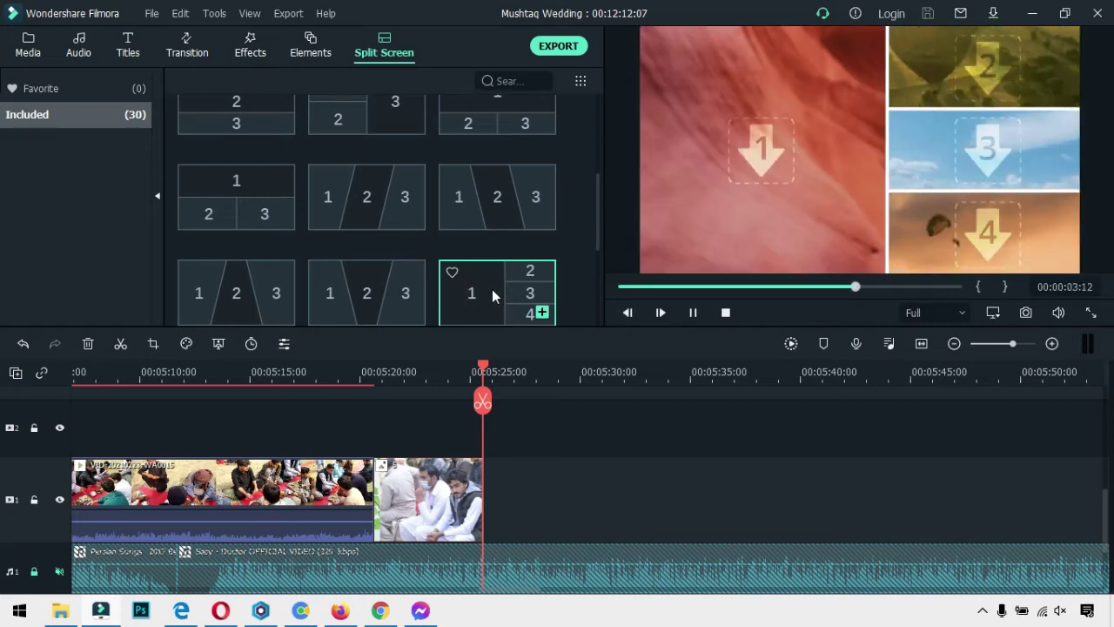
drag(488, 291, 494, 499)
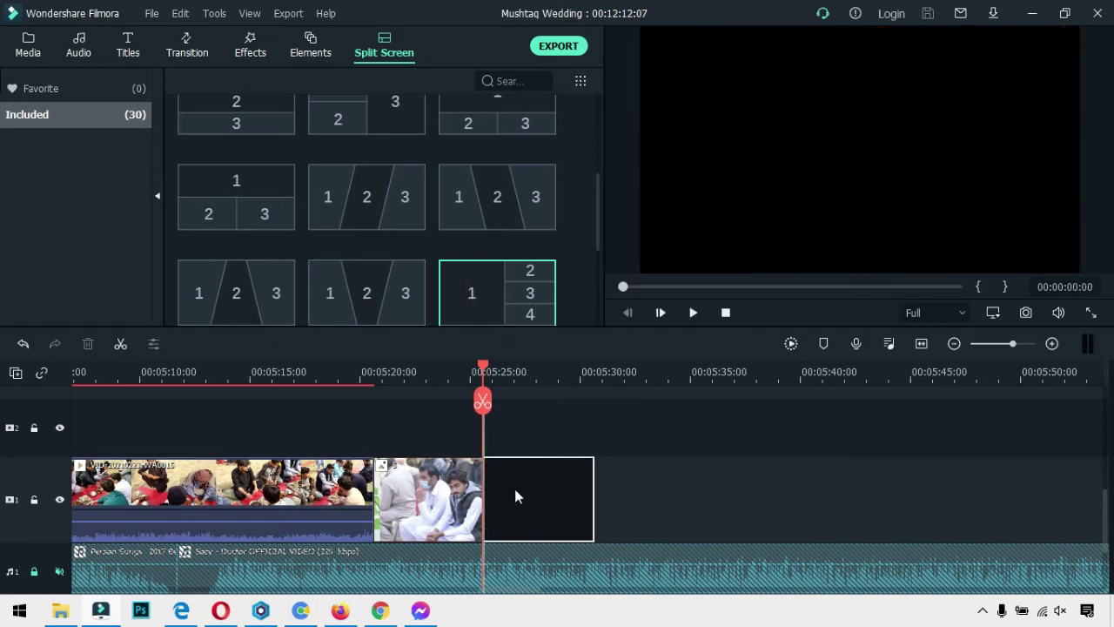
drag(522, 481, 522, 481)
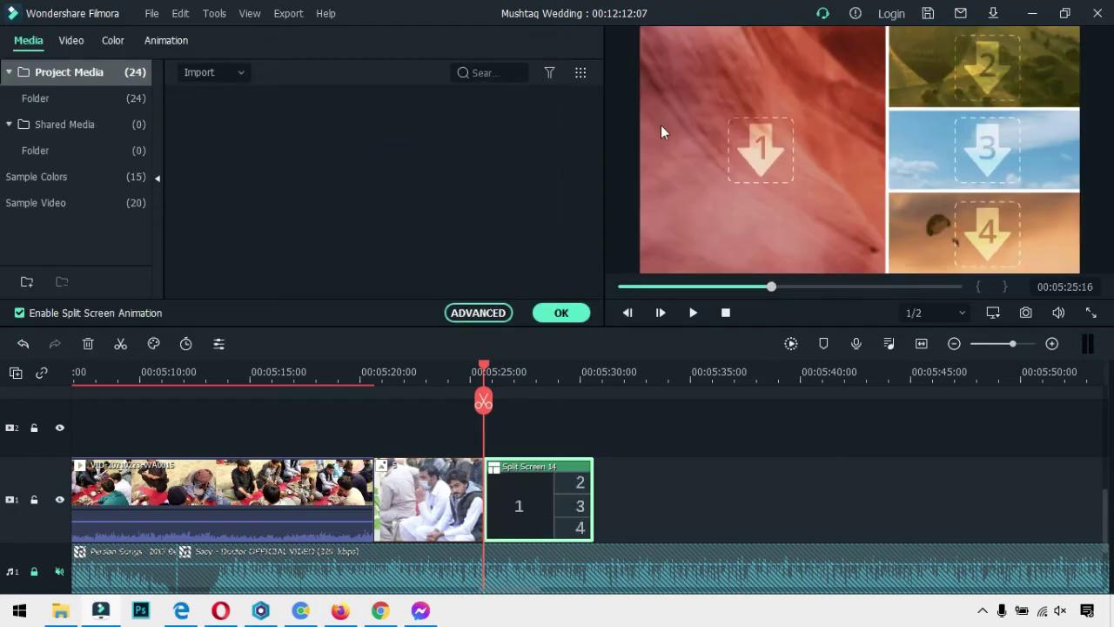
mouse_move(707, 132)
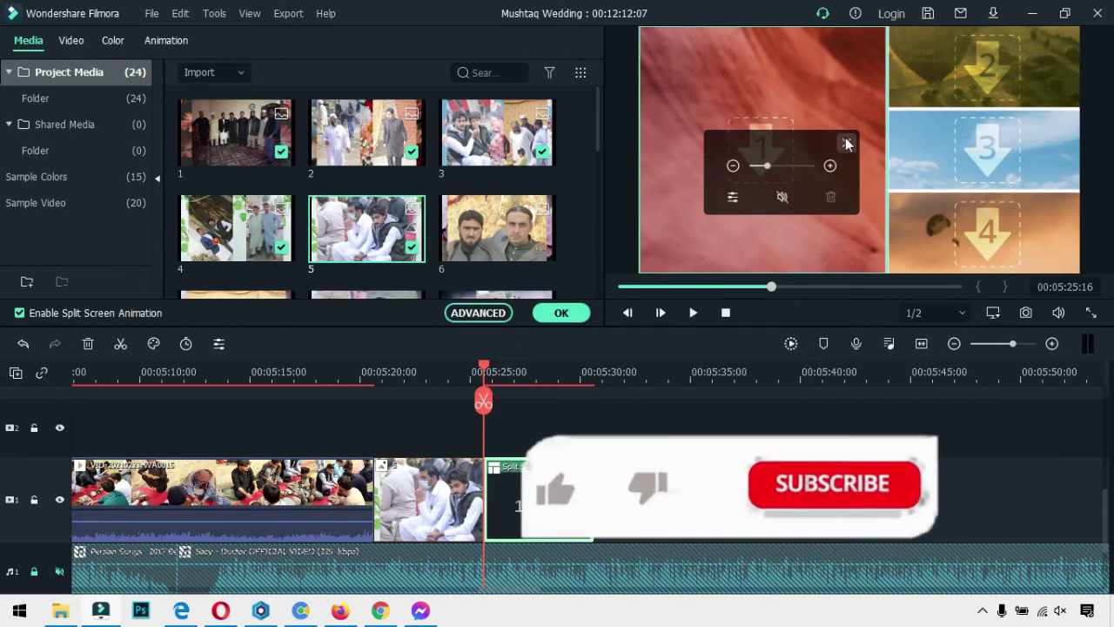
click(847, 144)
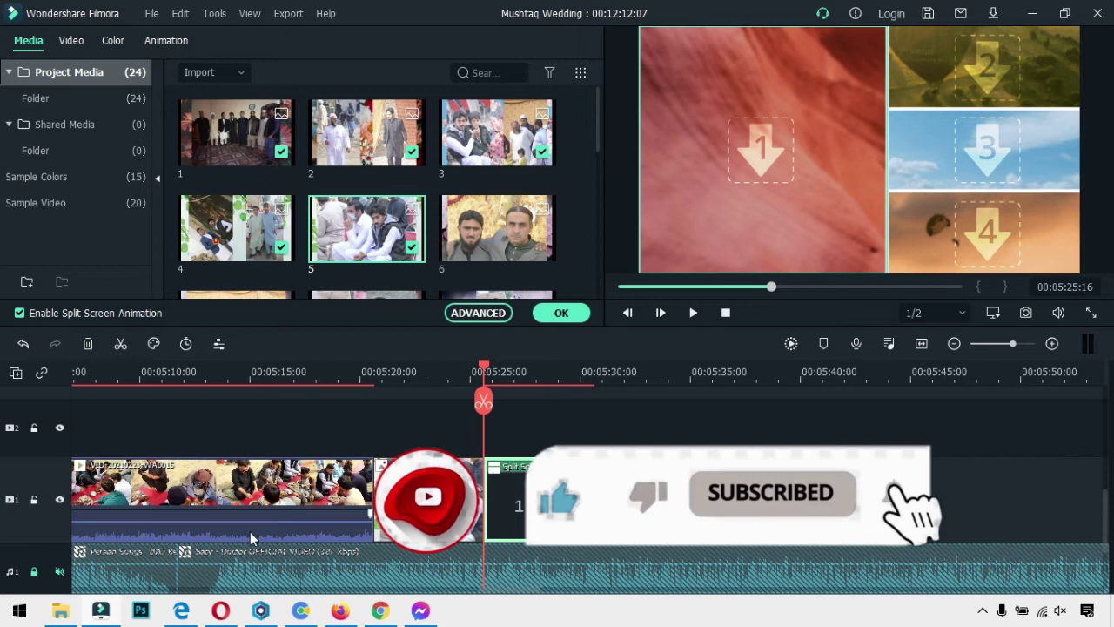
Examine the clips on video tracks 1 to 7, from the split screen back to the section between about 00:00:05 and 00:00:50.
scroll(365, 555, up, 2)
scroll(252, 583, up, 1)
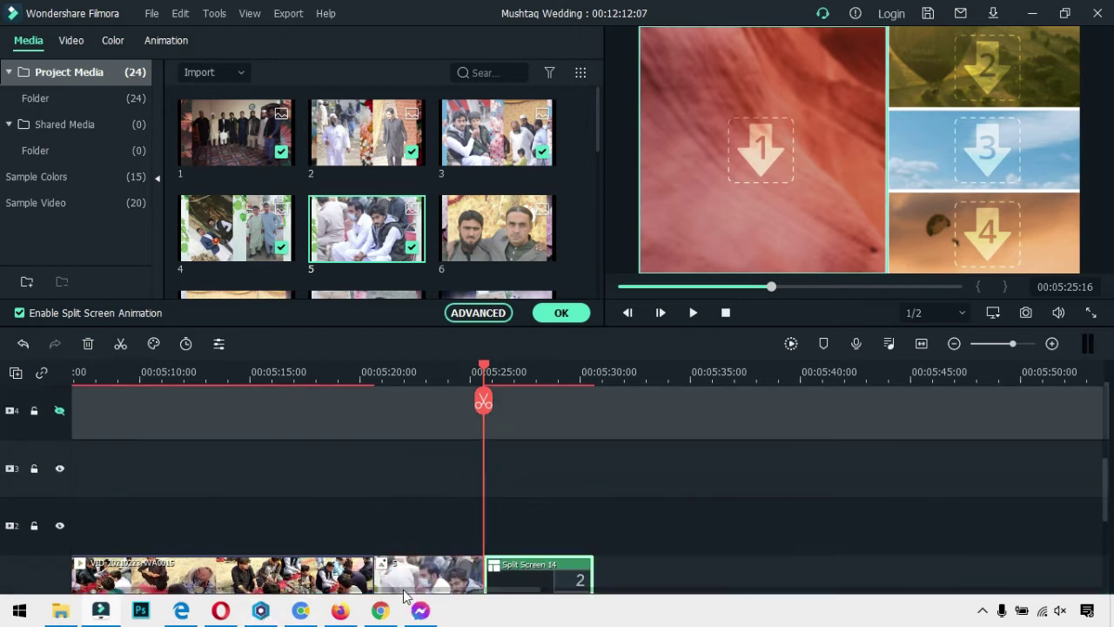
scroll(403, 595, left, 5)
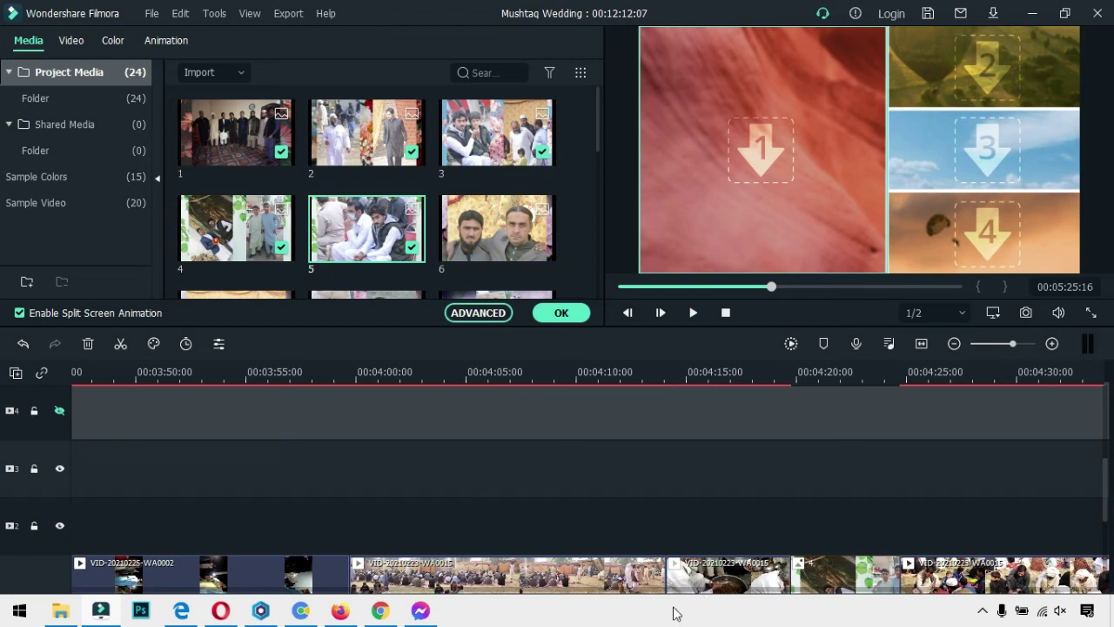
scroll(801, 562, down, 1)
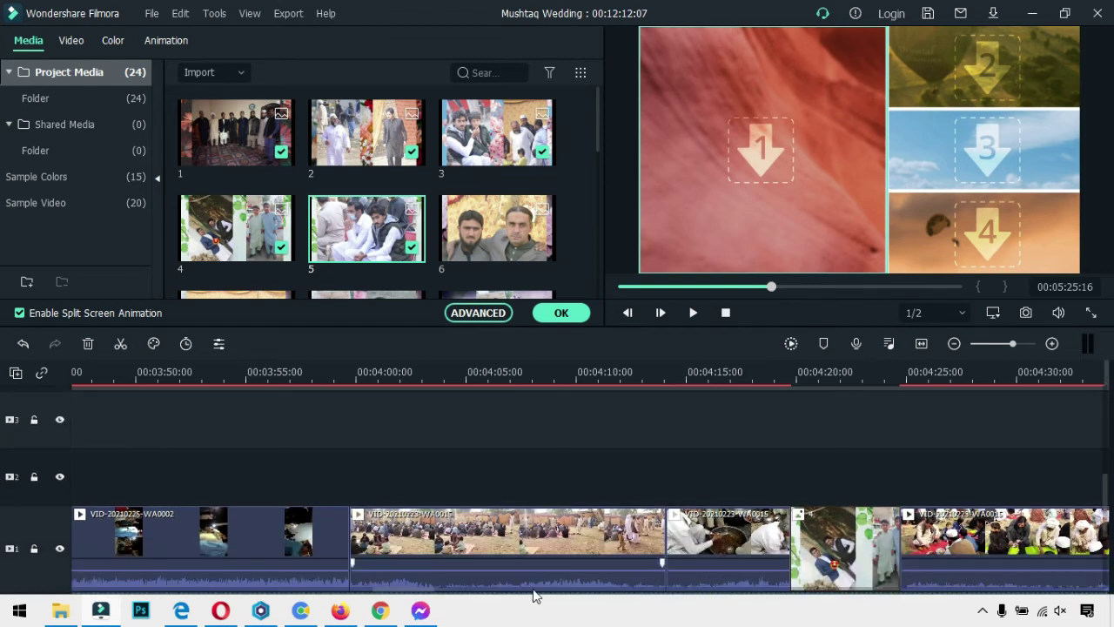
scroll(364, 587, down, 1)
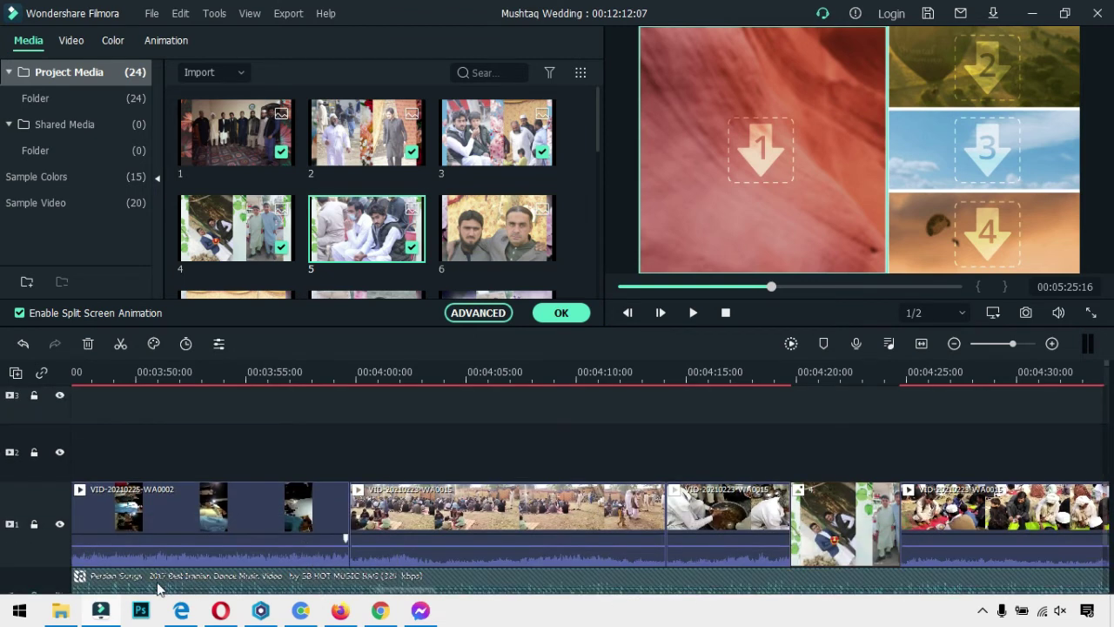
drag(394, 597, 116, 600)
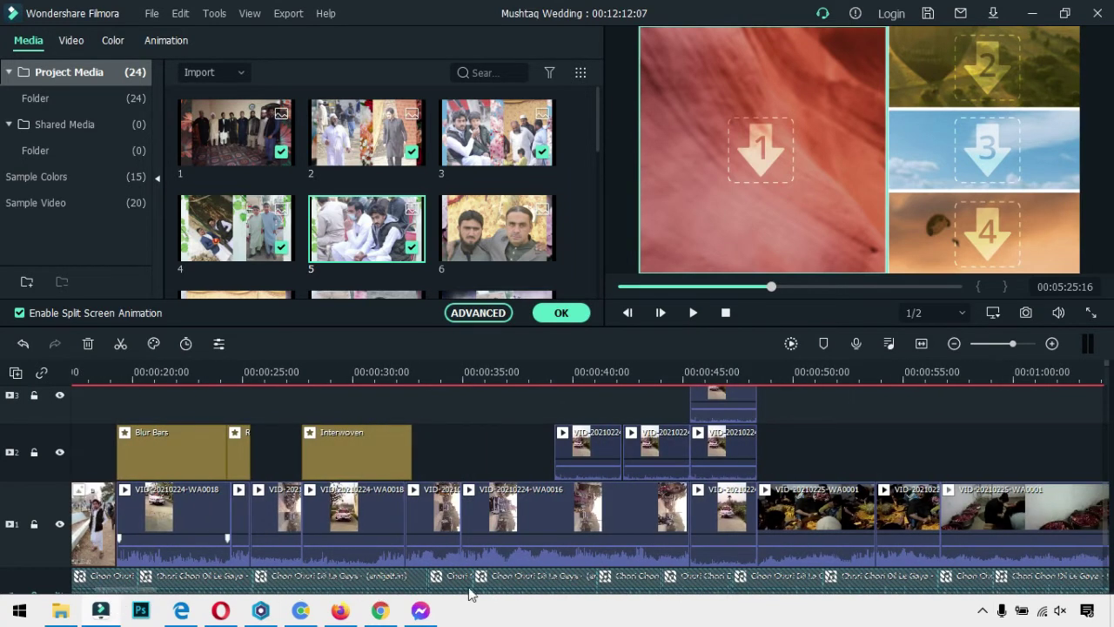
mouse_move(126, 598)
mouse_down()
mouse_move(98, 606)
mouse_move(111, 609)
mouse_up()
scroll(351, 501, up, 1)
scroll(350, 500, up, 3)
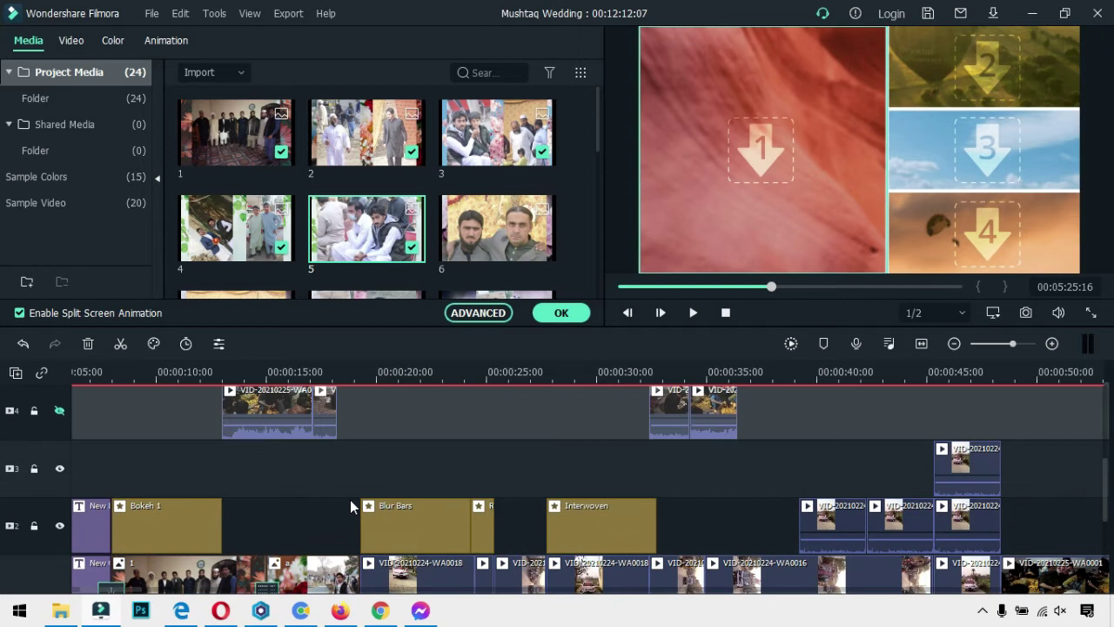
scroll(430, 465, up, 2)
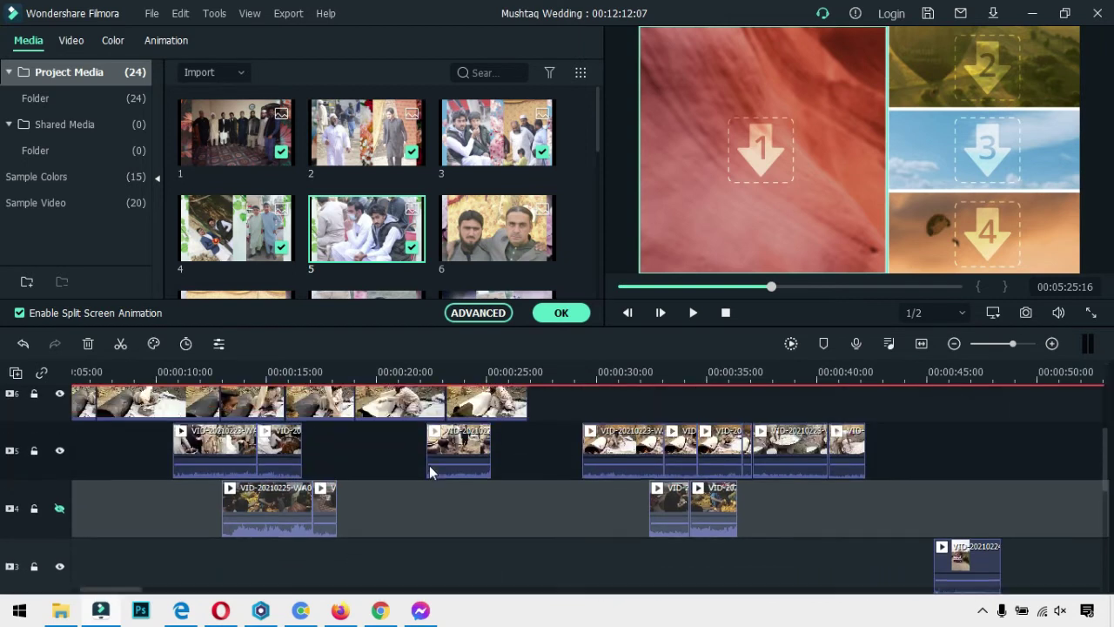
scroll(311, 528, up, 1)
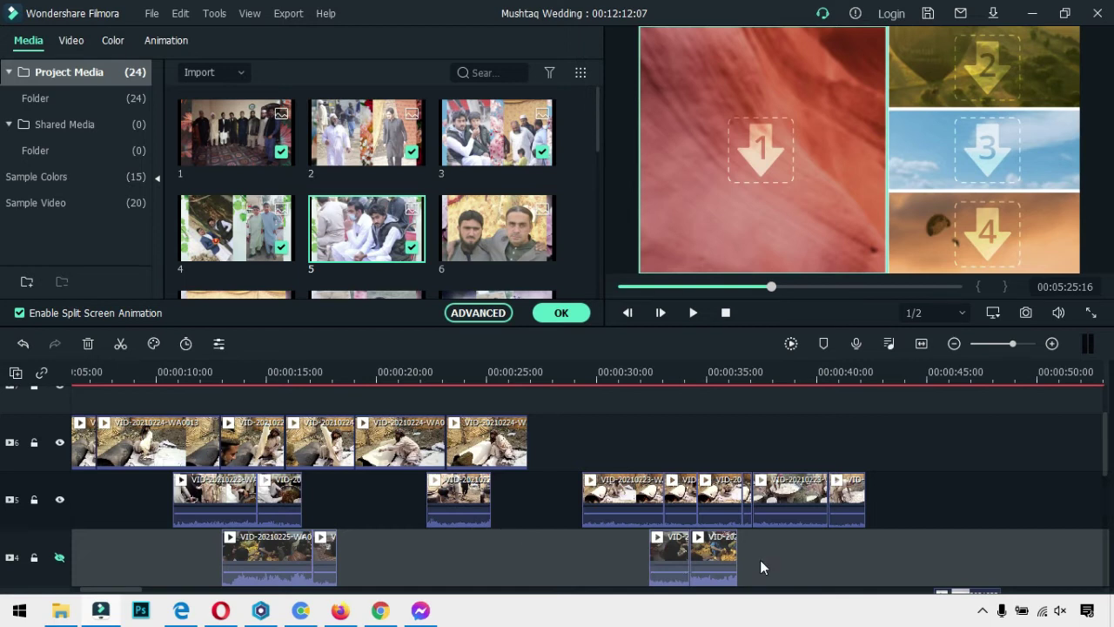
scroll(760, 560, down, 2)
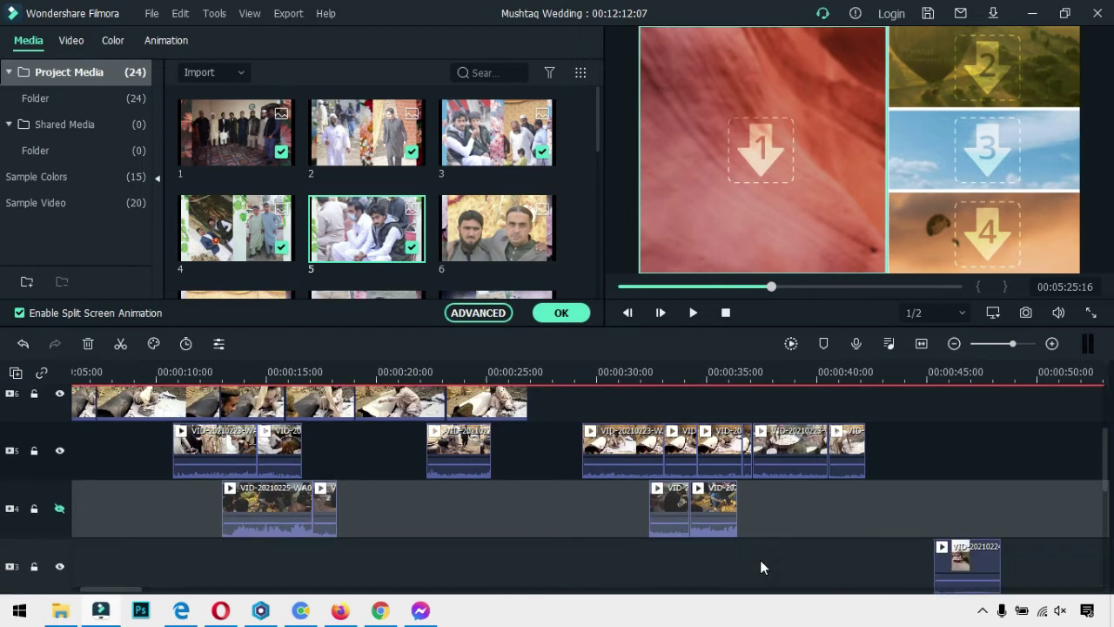
scroll(727, 550, up, 4)
scroll(726, 550, down, 1)
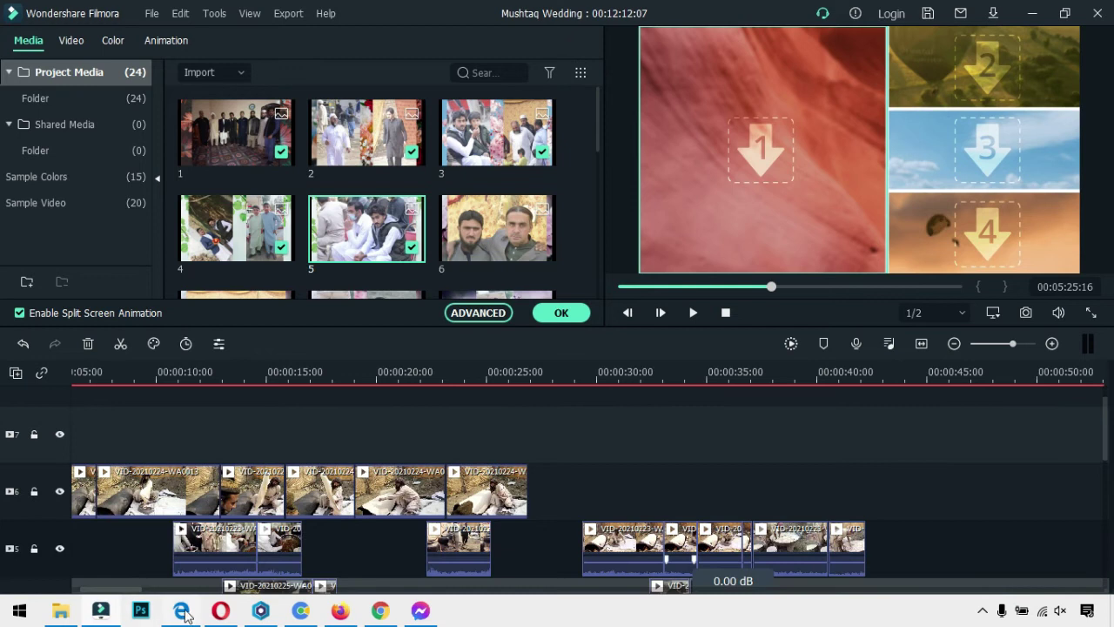
Move the short track 6 clip just before 00:00:19 to about 00:00:29, aligned with the start of the clip group on track 5.
mouse_move(119, 592)
mouse_down()
mouse_move(92, 594)
mouse_move(147, 599)
mouse_move(133, 599)
mouse_up()
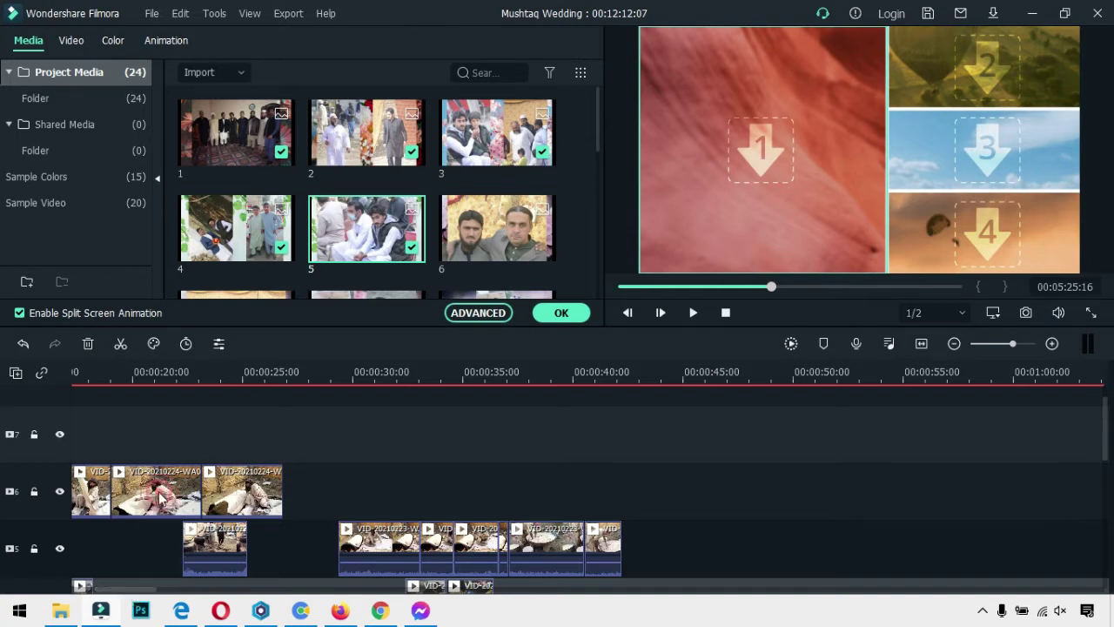
click(91, 492)
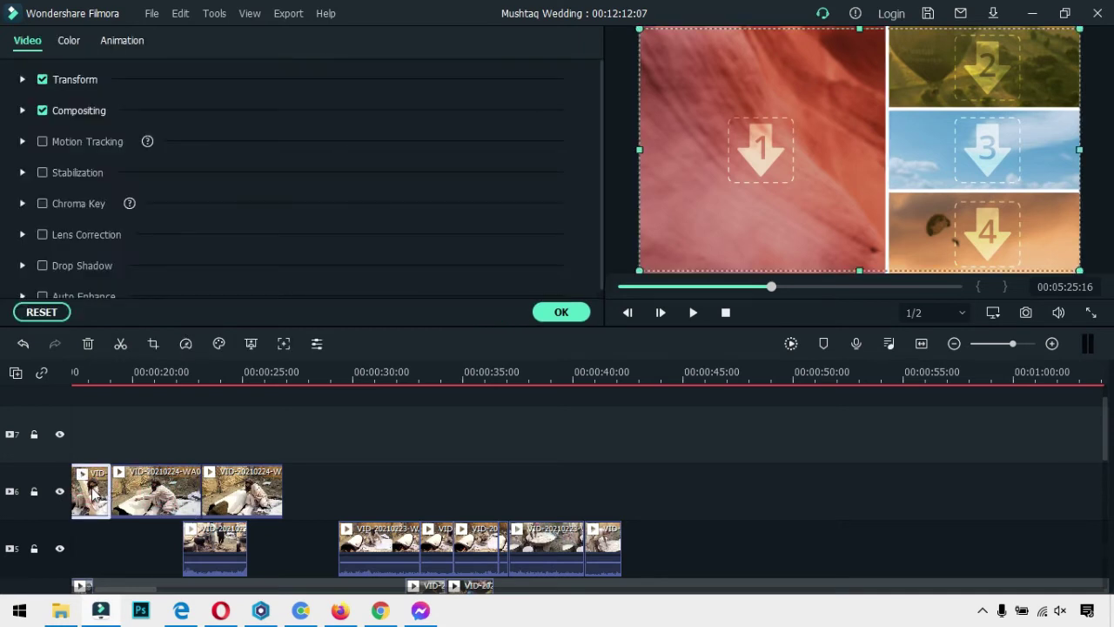
drag(92, 492, 386, 522)
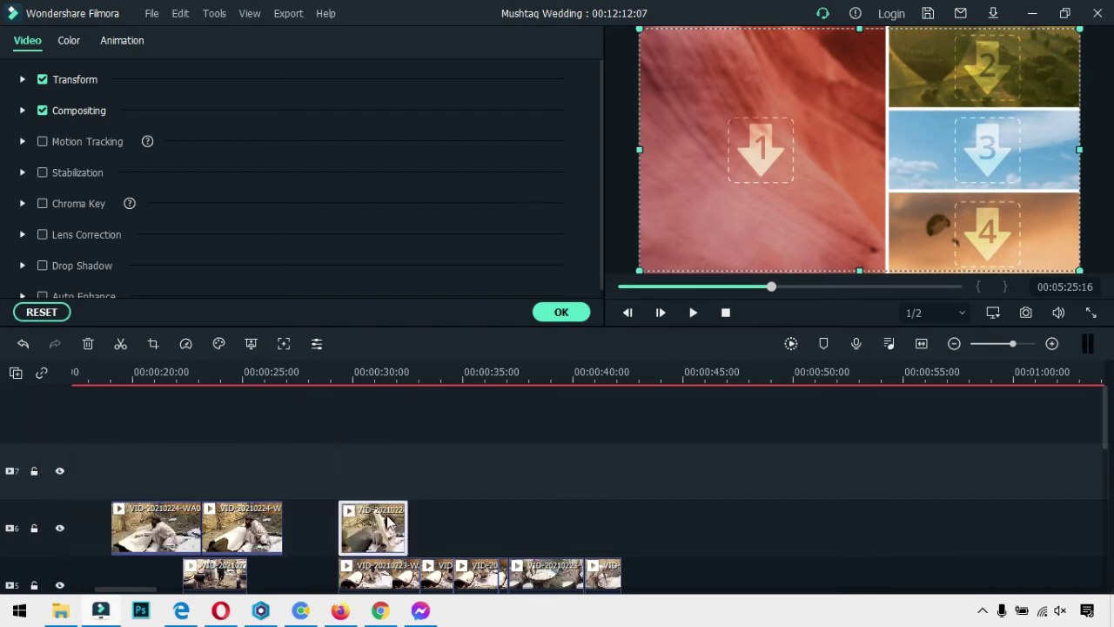
Try photo 6 in the split screen's large pane 1 and undo the placement.
click(752, 158)
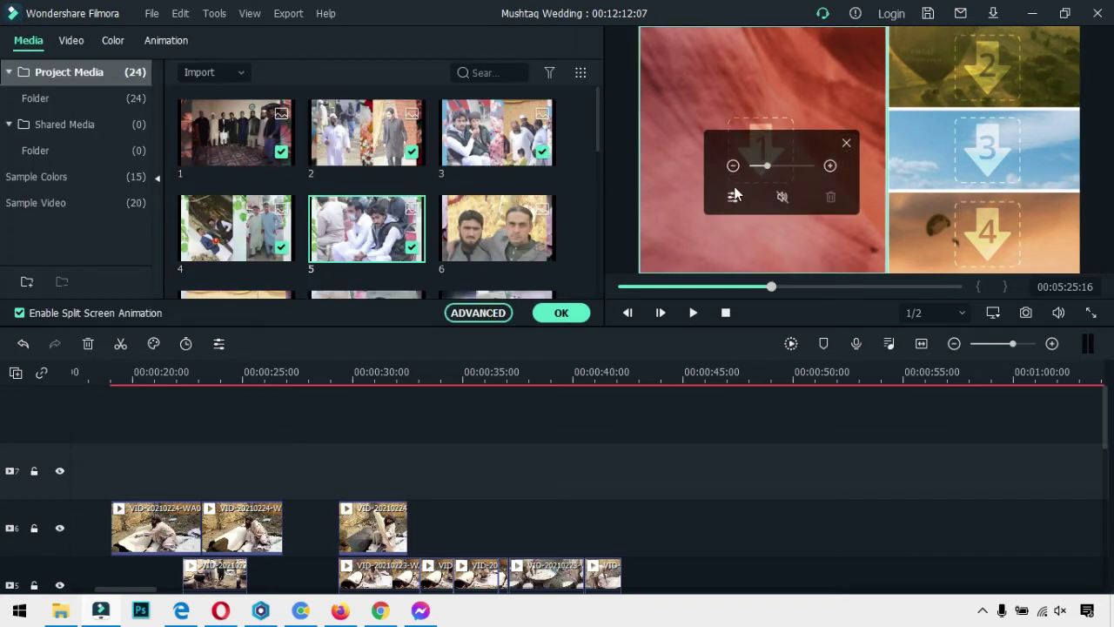
click(847, 142)
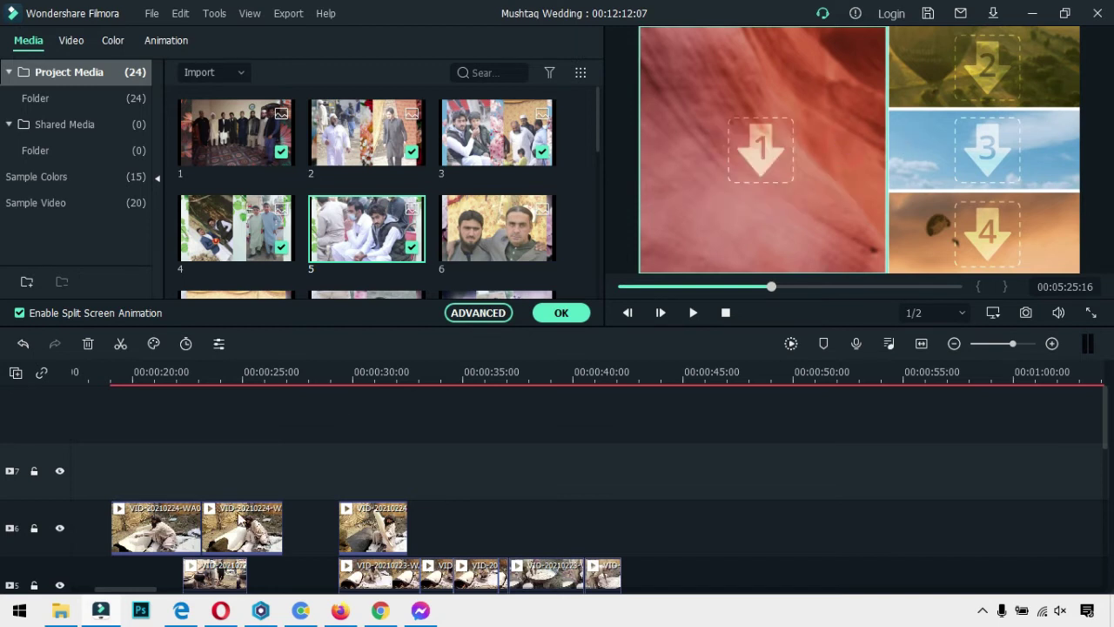
scroll(468, 250, down, 10)
scroll(467, 250, up, 9)
drag(492, 193, 753, 158)
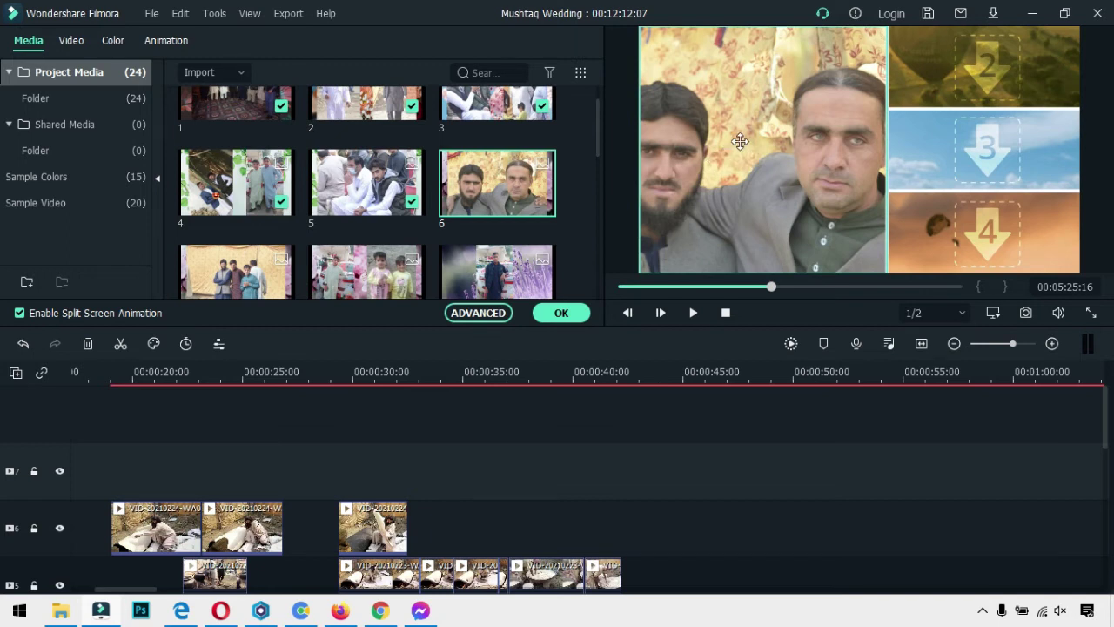
click(22, 344)
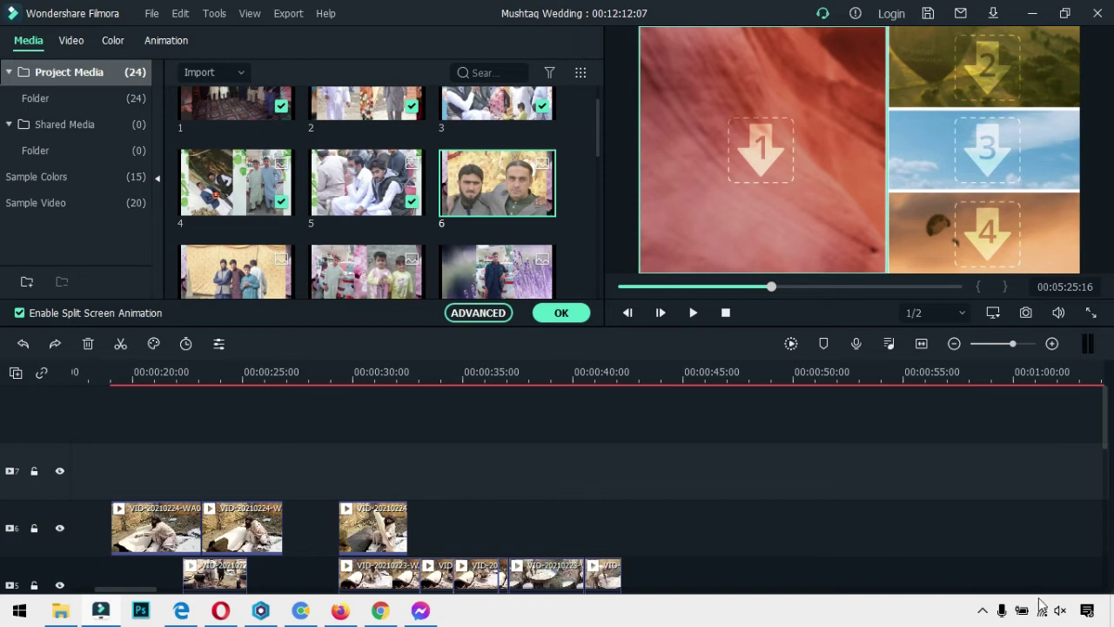
click(985, 616)
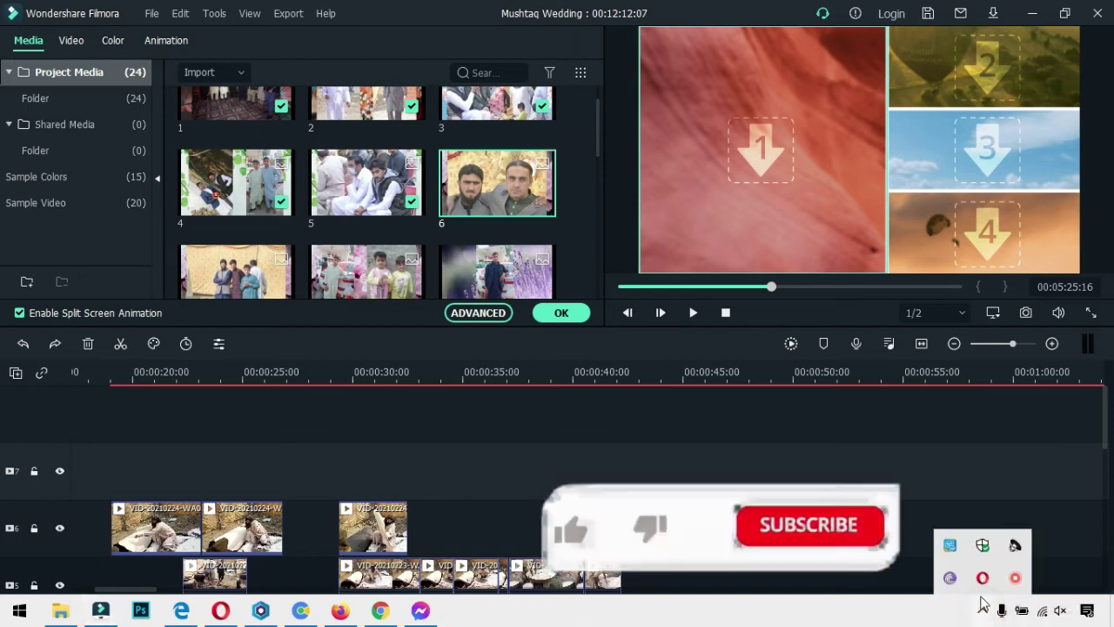
click(985, 615)
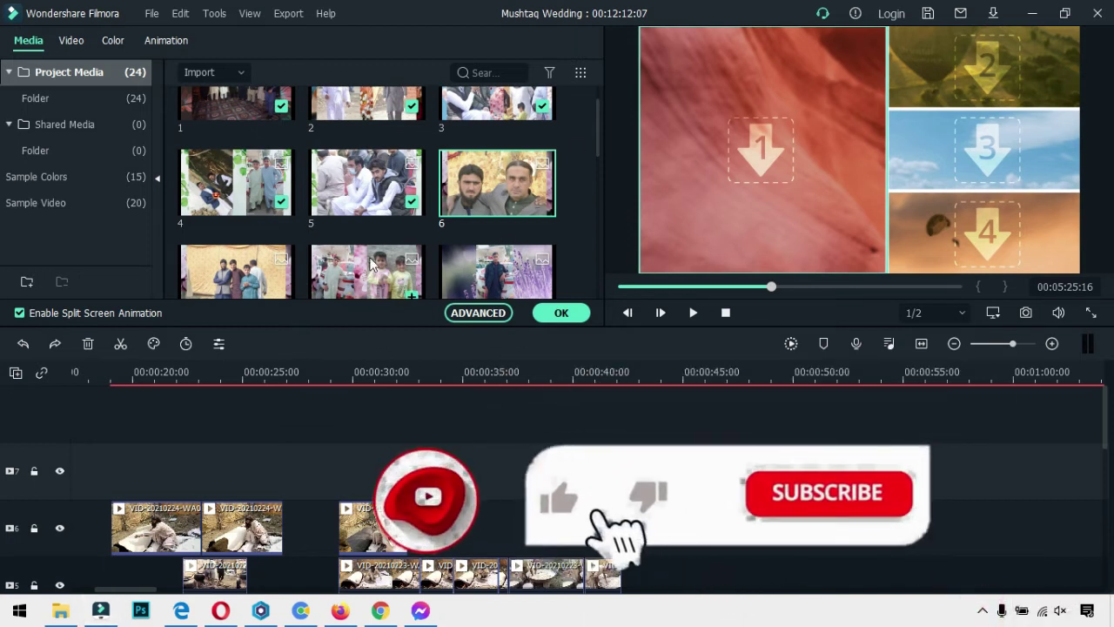
Try clip VID-20210225-WA0001 in pane 1 of the split screen and undo it.
scroll(344, 202, up, 1)
scroll(345, 203, down, 10)
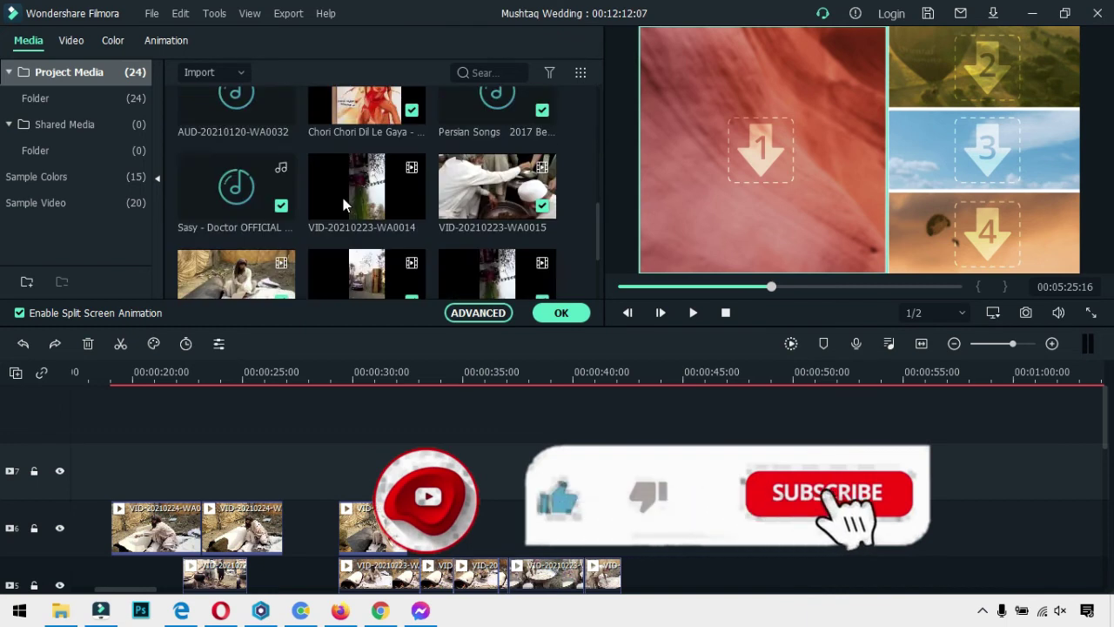
scroll(343, 197, down, 3)
scroll(343, 221, up, 5)
scroll(259, 263, down, 5)
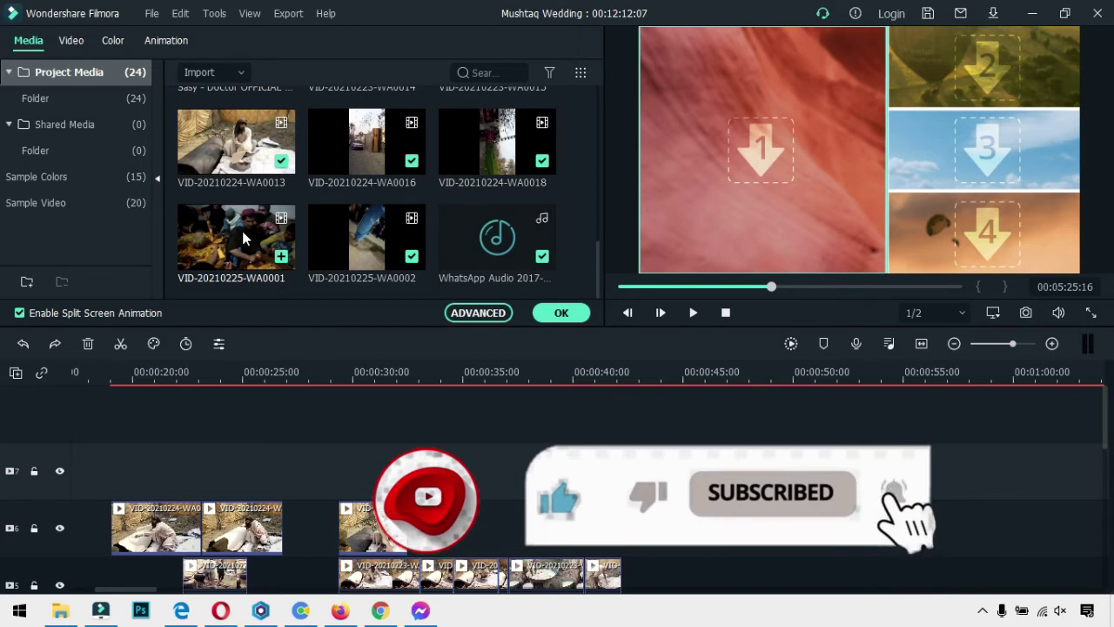
click(244, 231)
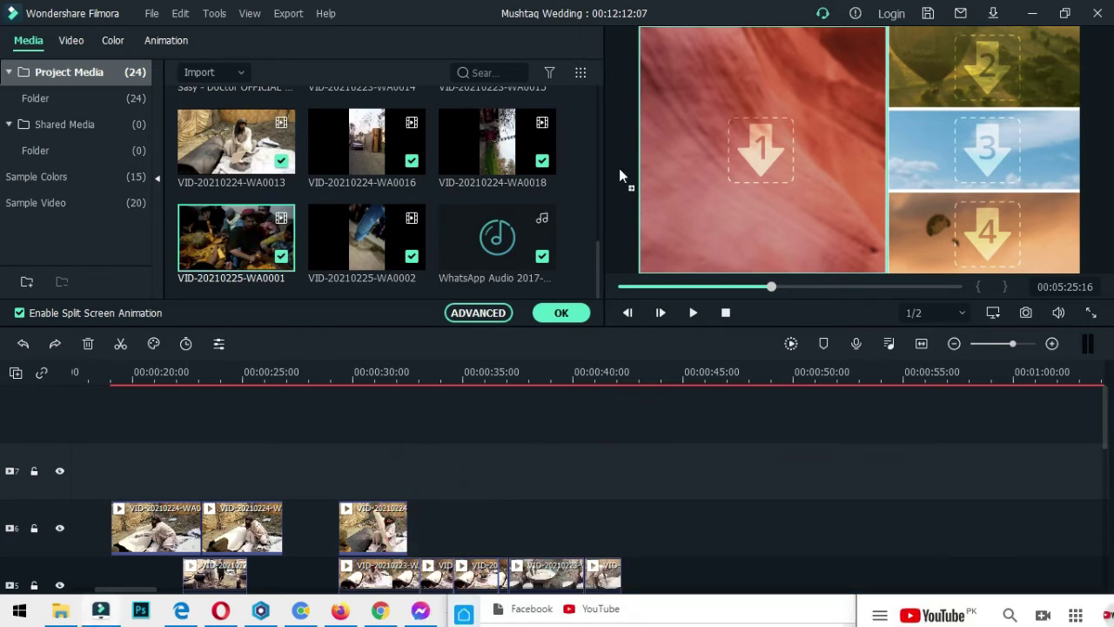
drag(700, 155, 700, 154)
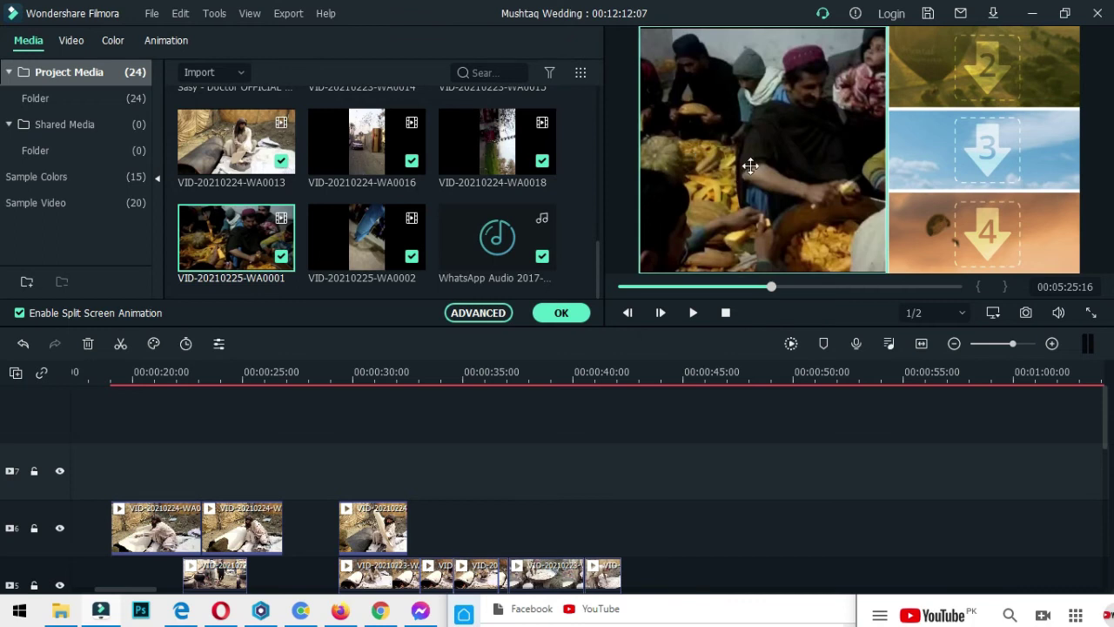
scroll(670, 519, down, 1)
scroll(672, 509, down, 1)
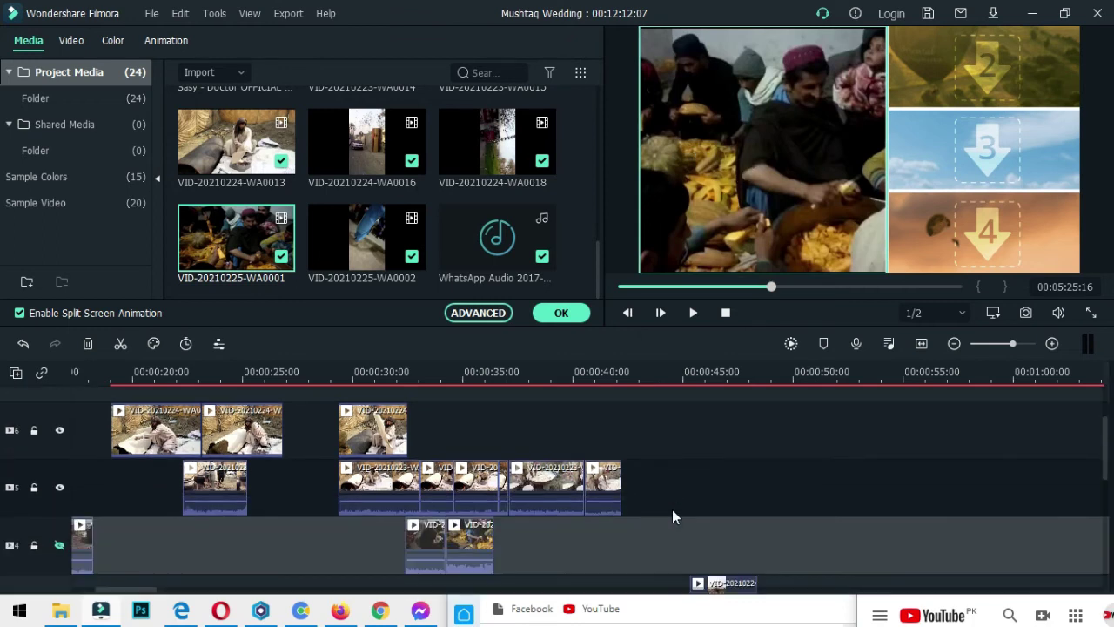
scroll(672, 510, up, 2)
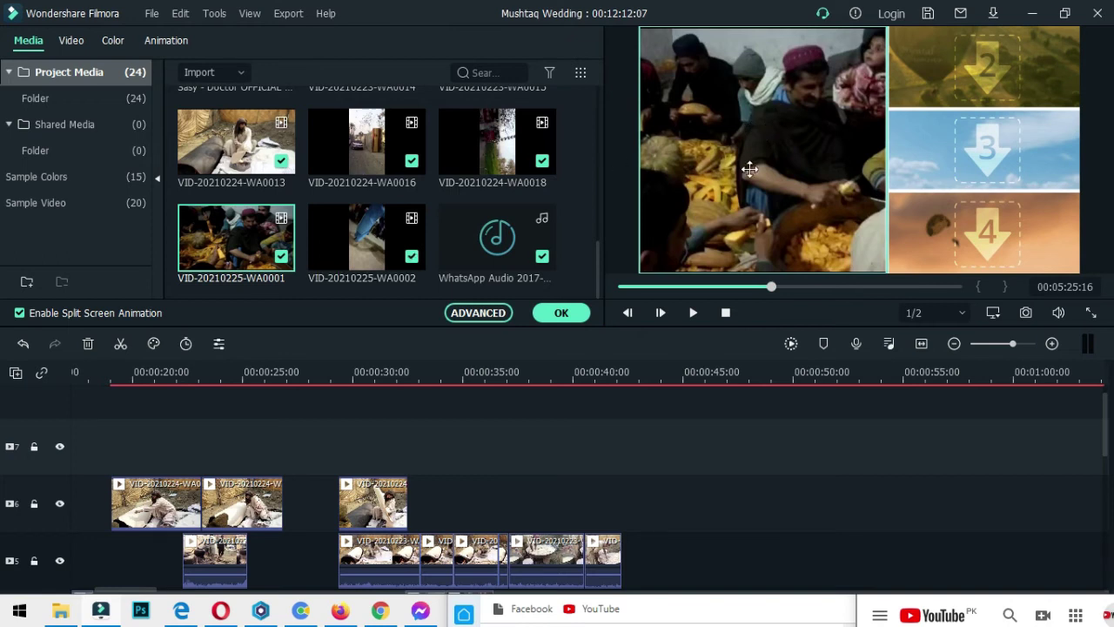
click(23, 344)
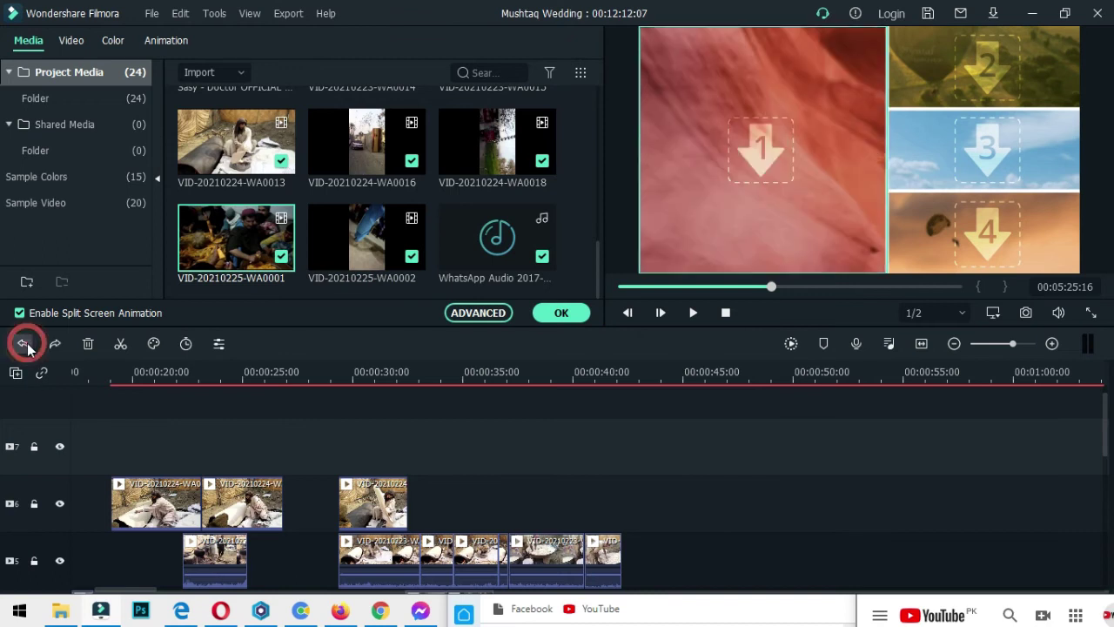
Find clip VID-20210223-WA0015 in the project media and place it in the split screen's large pane 1.
scroll(458, 196, up, 2)
scroll(459, 200, down, 2)
scroll(461, 206, up, 2)
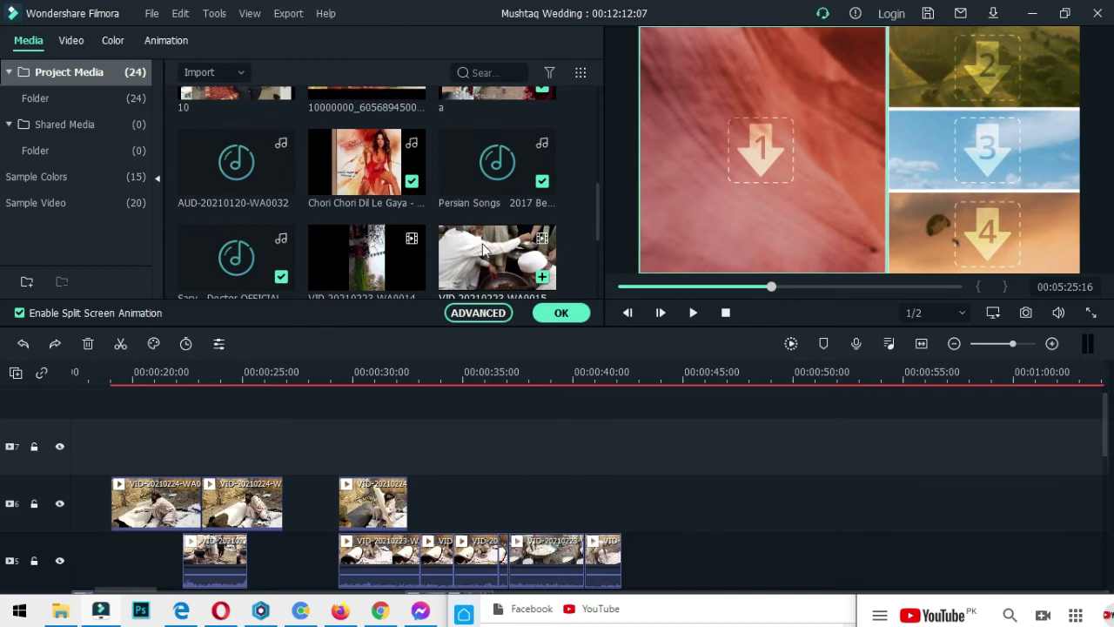
scroll(481, 228, down, 2)
scroll(375, 221, up, 2)
scroll(375, 221, up, 3)
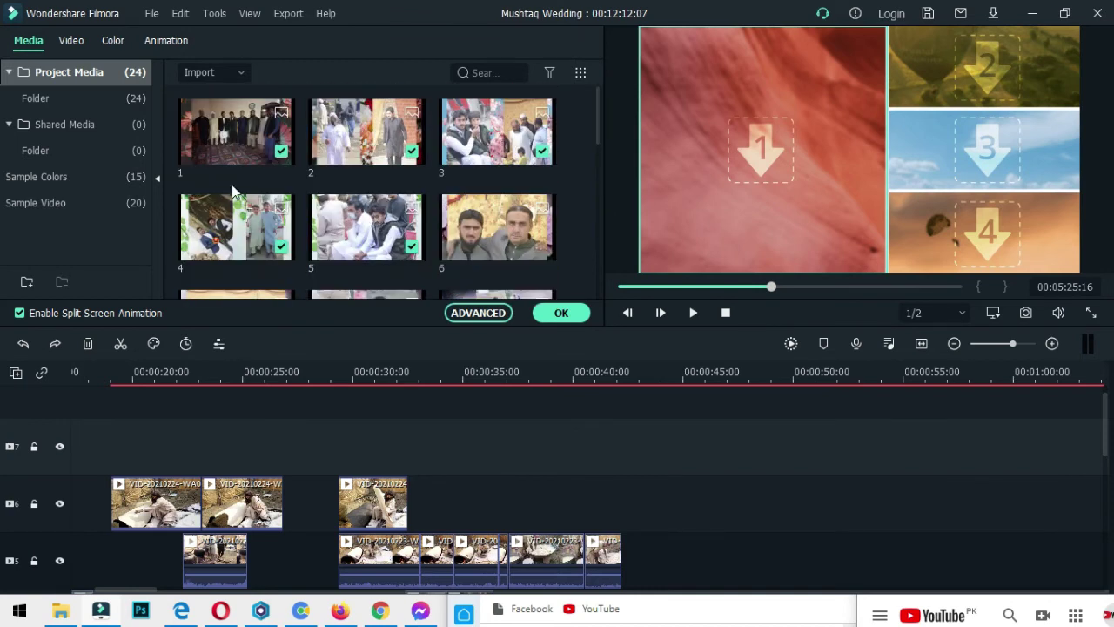
scroll(278, 243, down, 5)
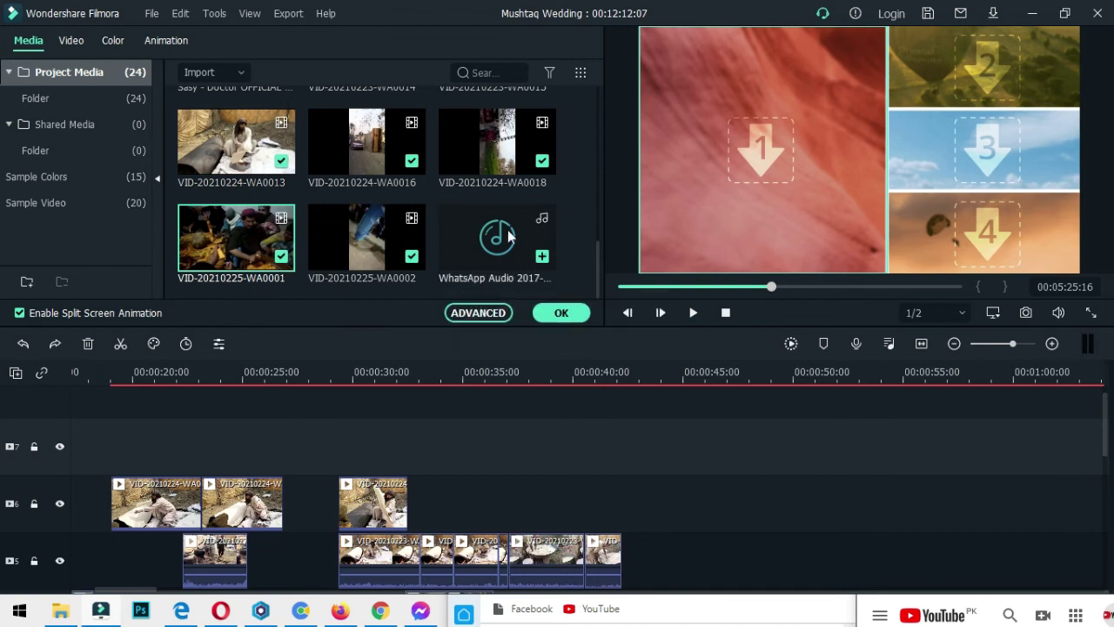
scroll(488, 222, up, 5)
scroll(487, 214, up, 3)
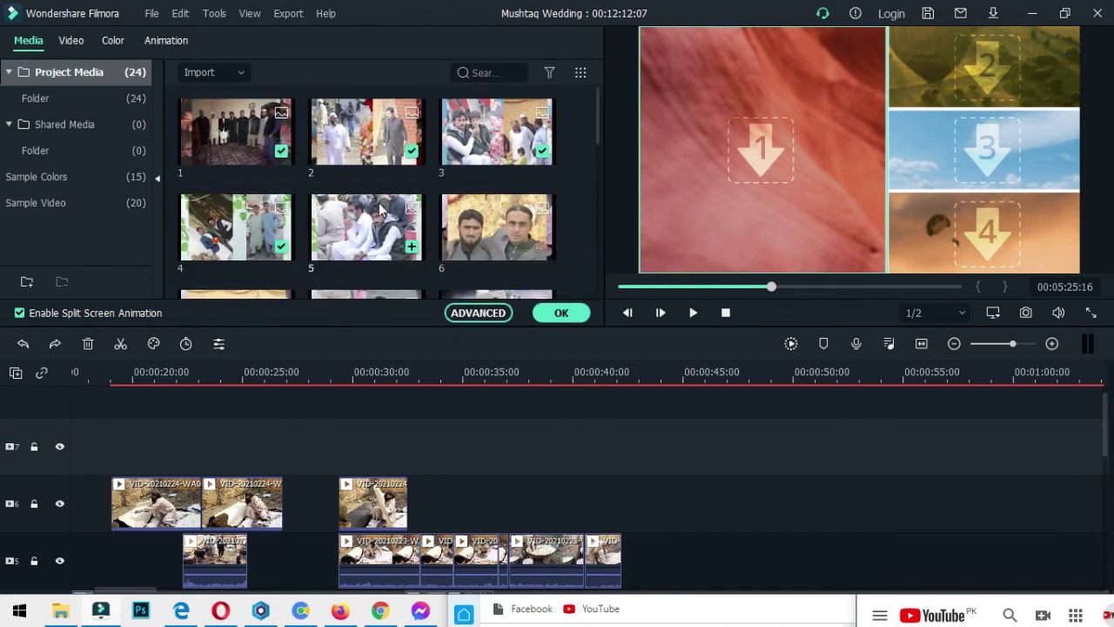
scroll(367, 227, down, 5)
scroll(367, 227, down, 5)
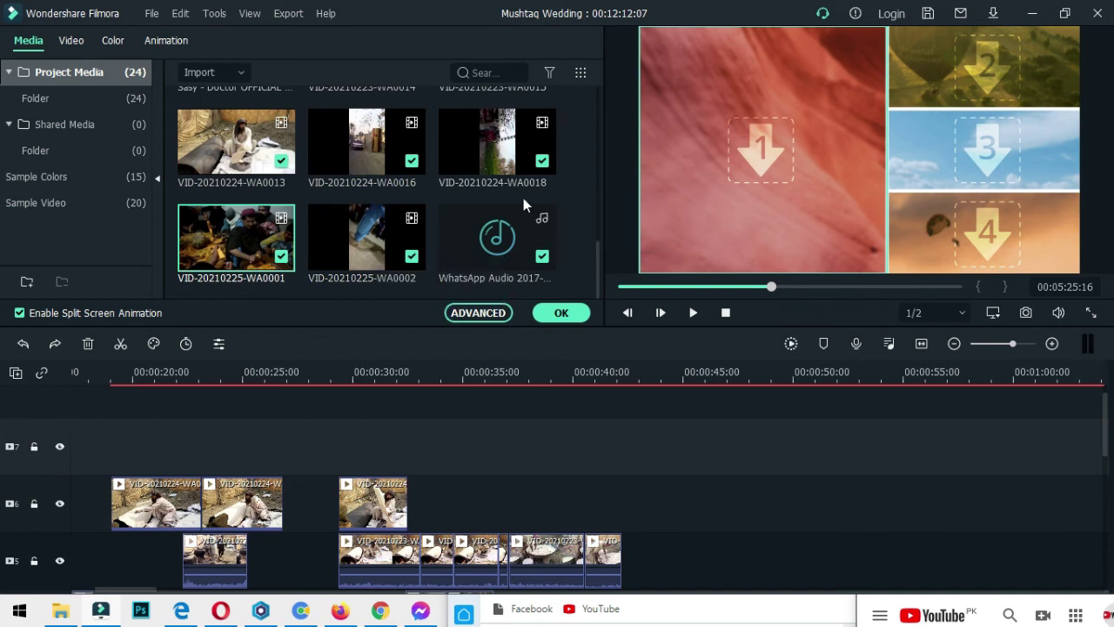
scroll(376, 230, up, 2)
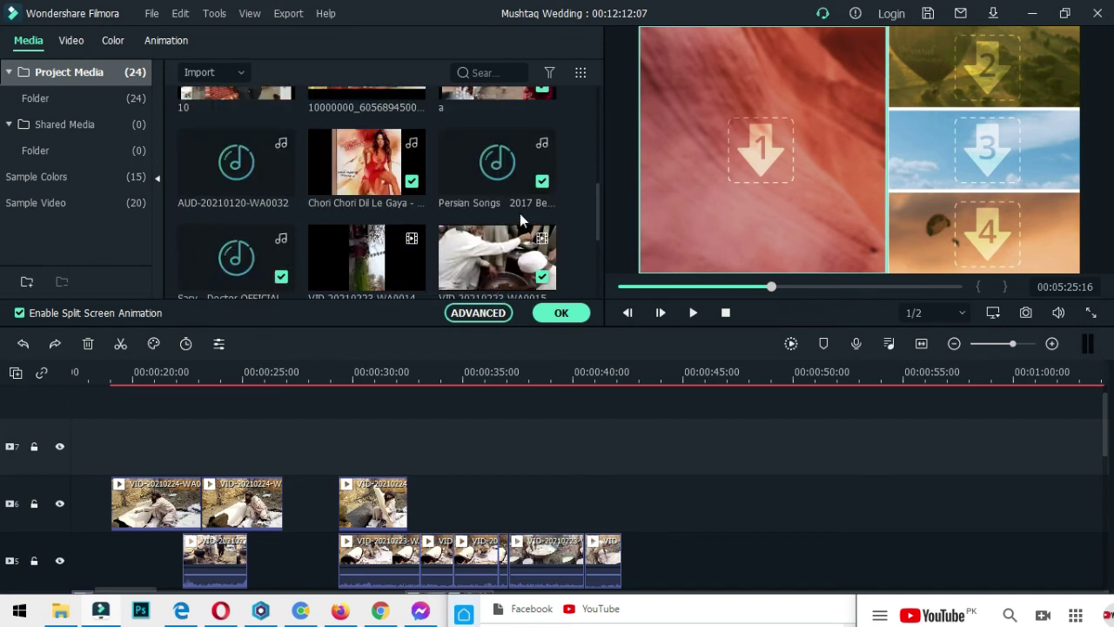
drag(596, 205, 596, 222)
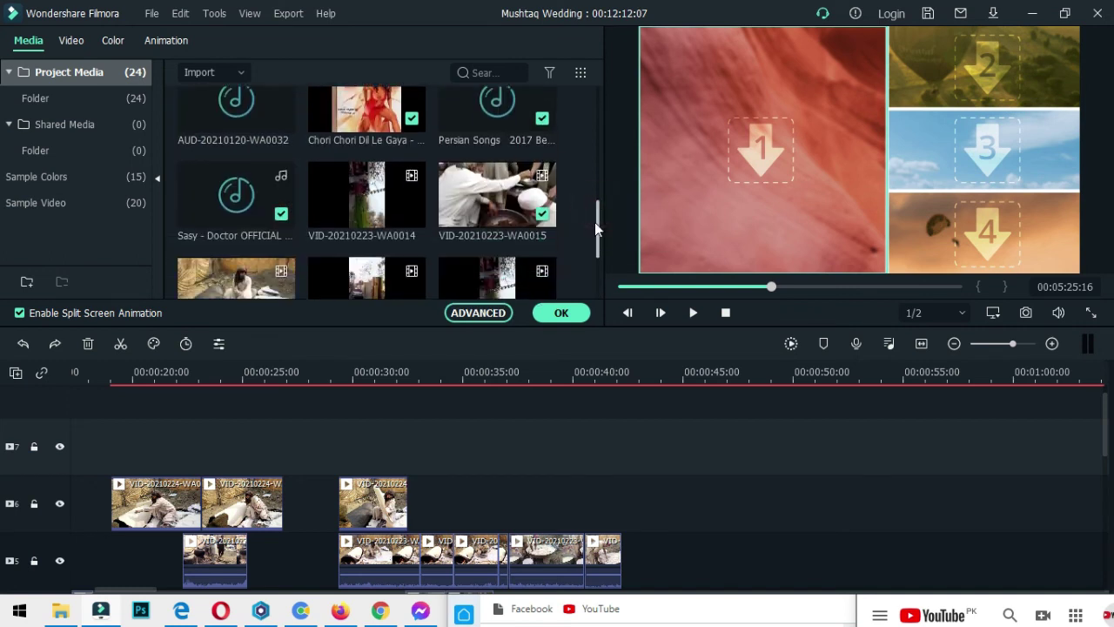
drag(490, 194, 729, 169)
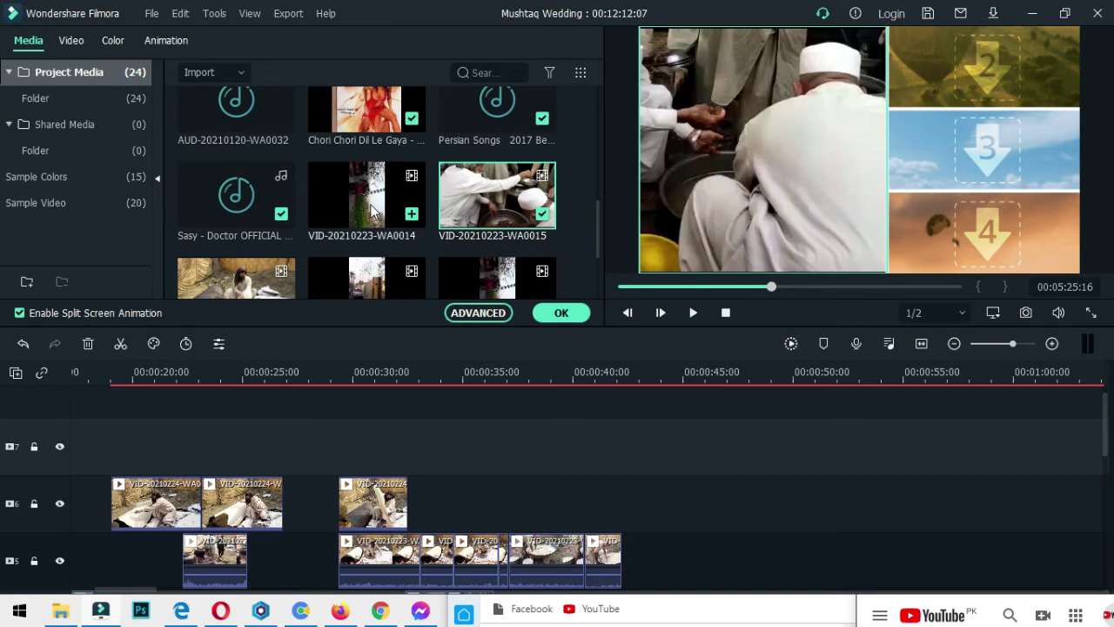
Place clip VID-20210224-WA0013 in pane 2 of the split screen and open that pane's adjustment options.
drag(242, 283, 962, 57)
click(978, 63)
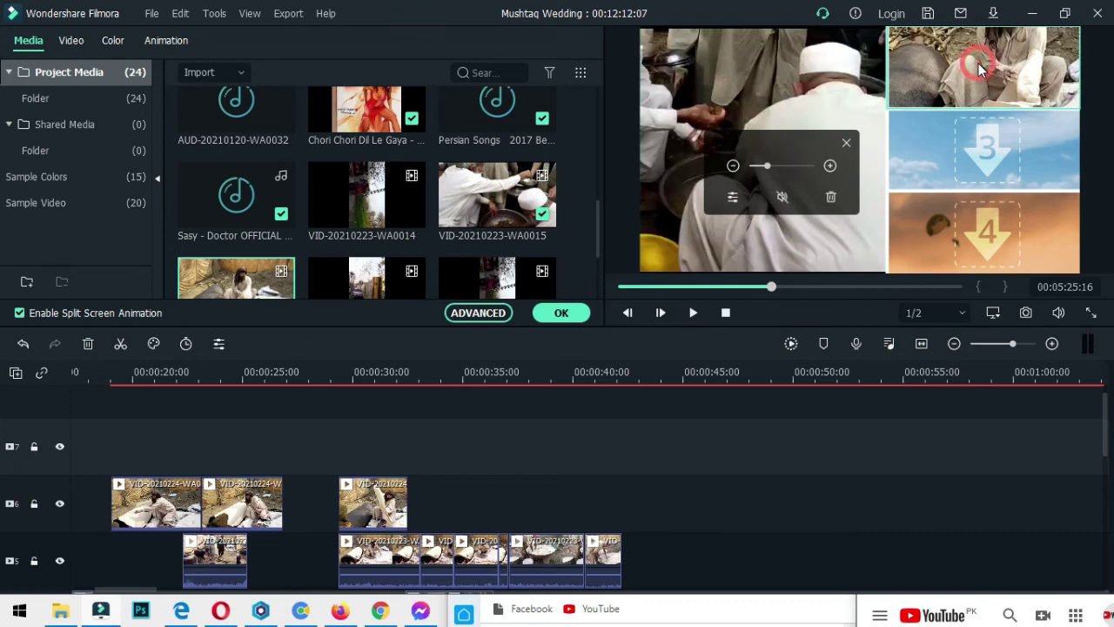
Fine-tune the zoom of clip VID-20210224-WA0013 in split screen pane 2, scaling it down slightly while keeping the pane filled.
click(732, 165)
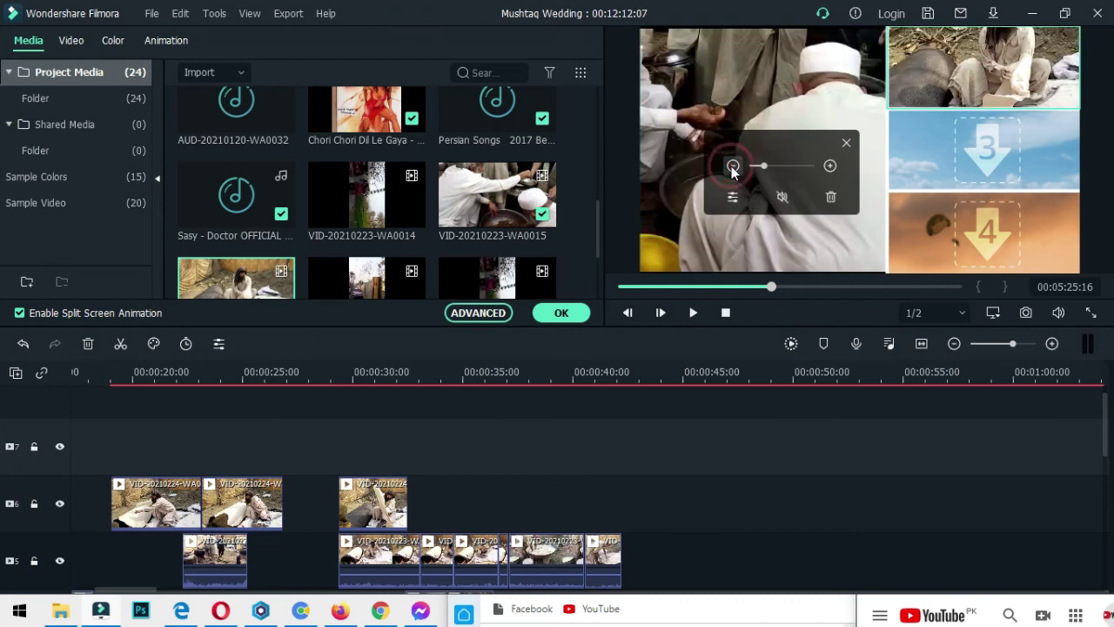
click(732, 165)
click(732, 165)
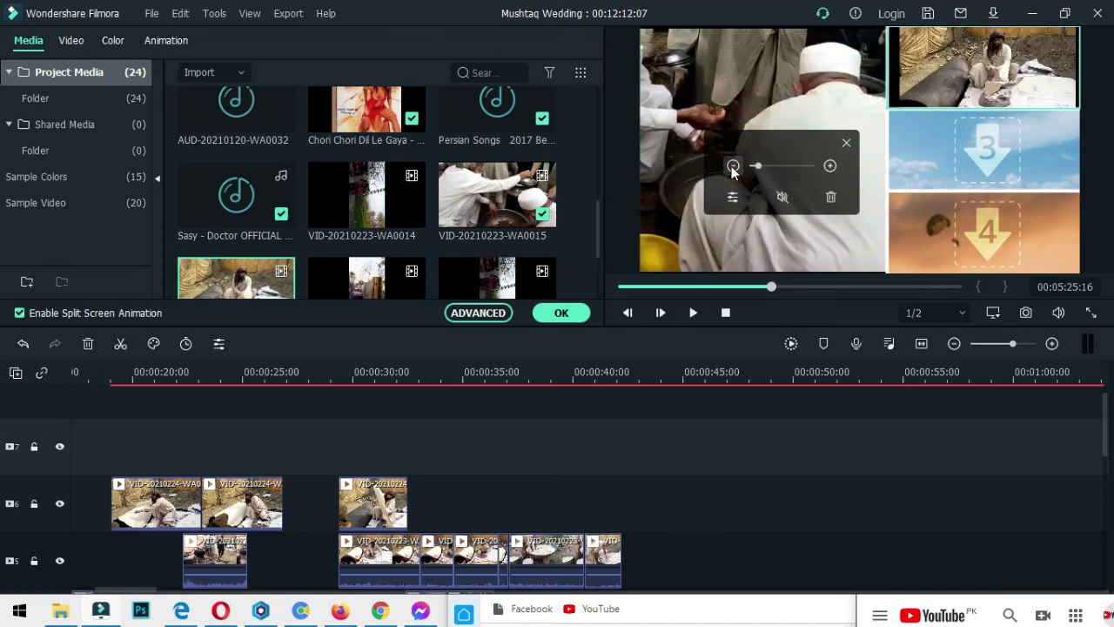
click(829, 166)
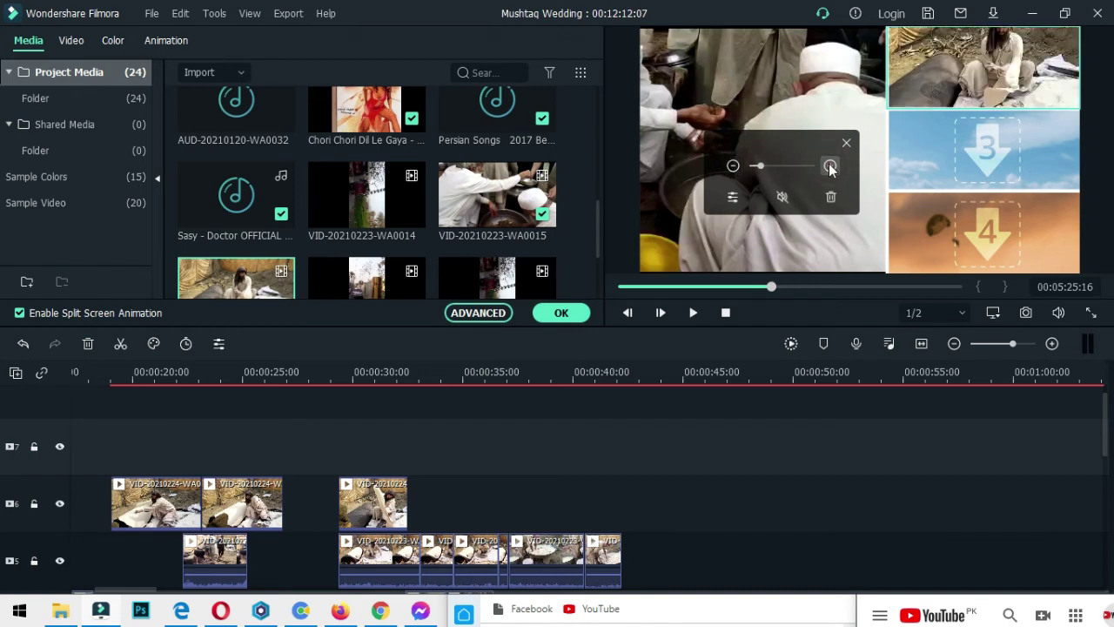
click(737, 165)
click(736, 165)
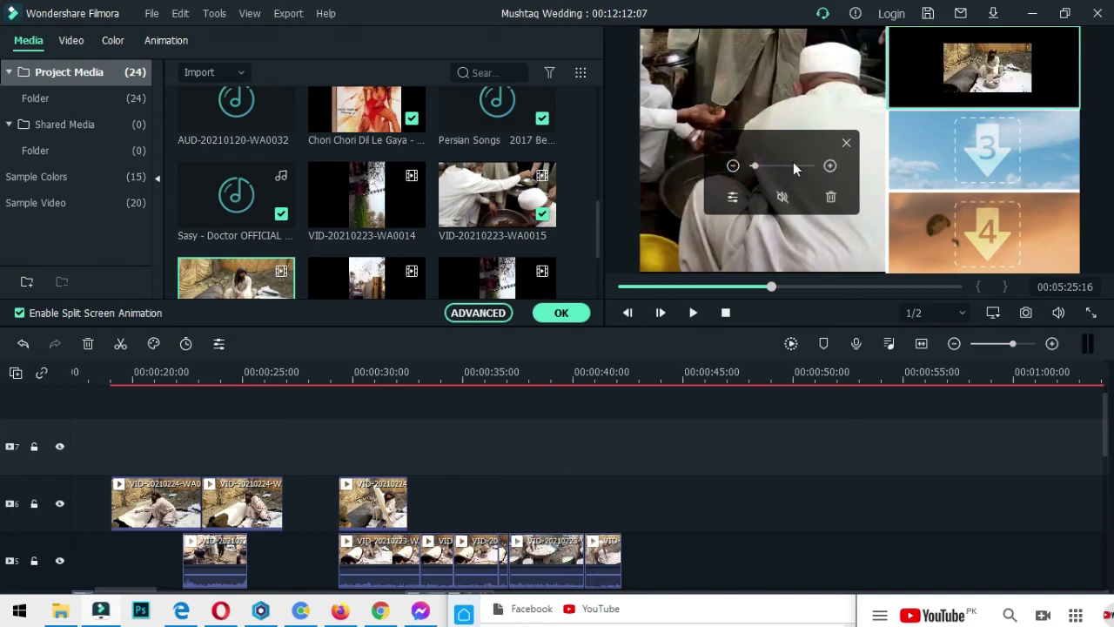
click(831, 166)
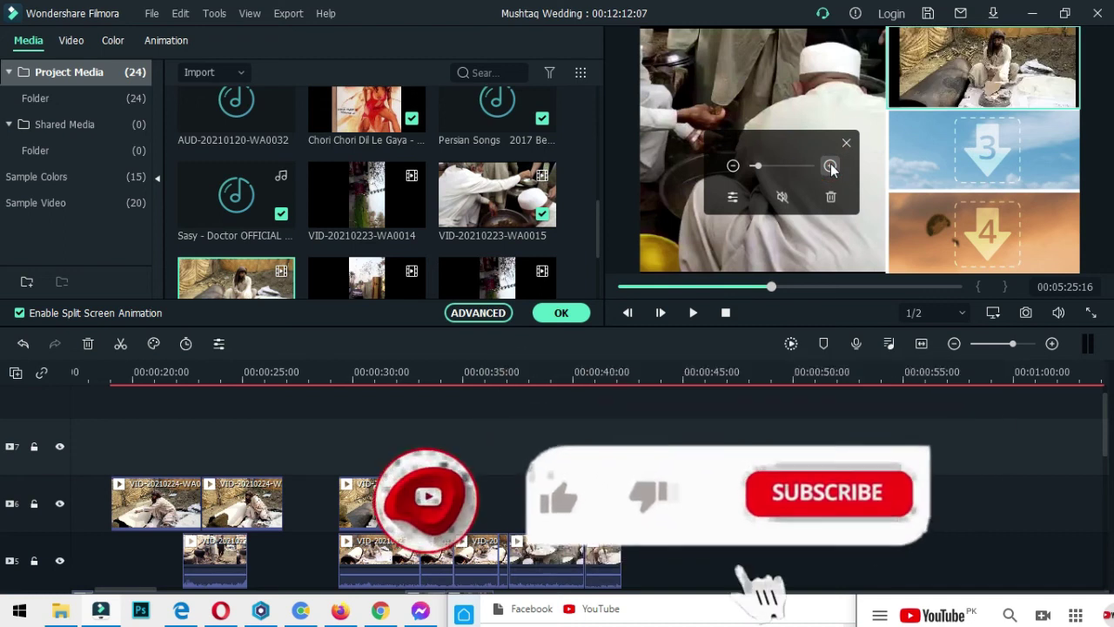
click(830, 167)
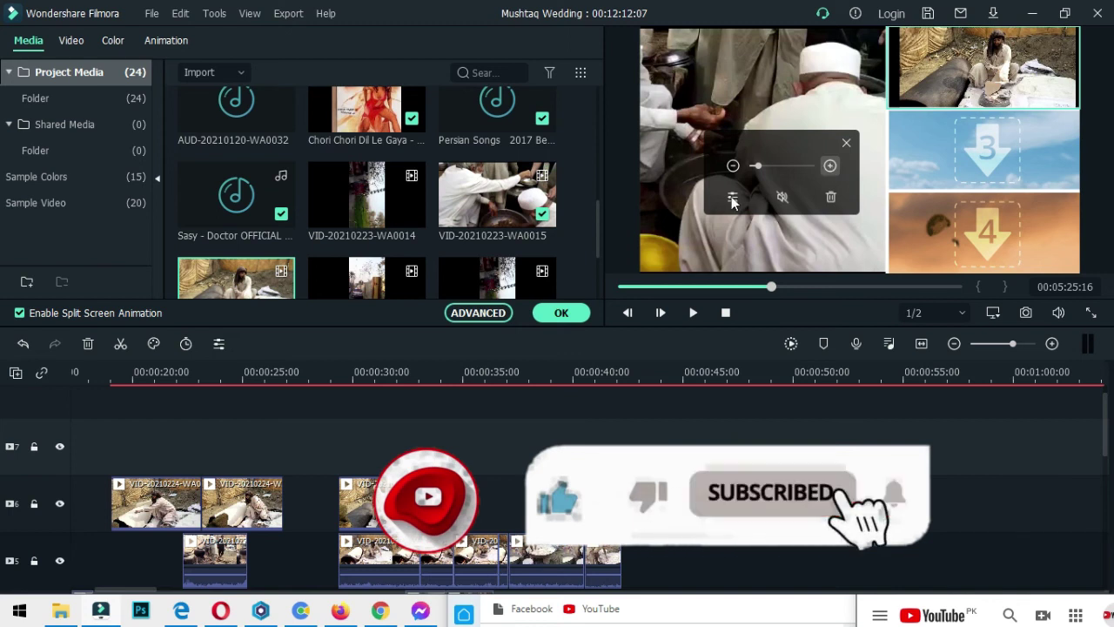
click(831, 164)
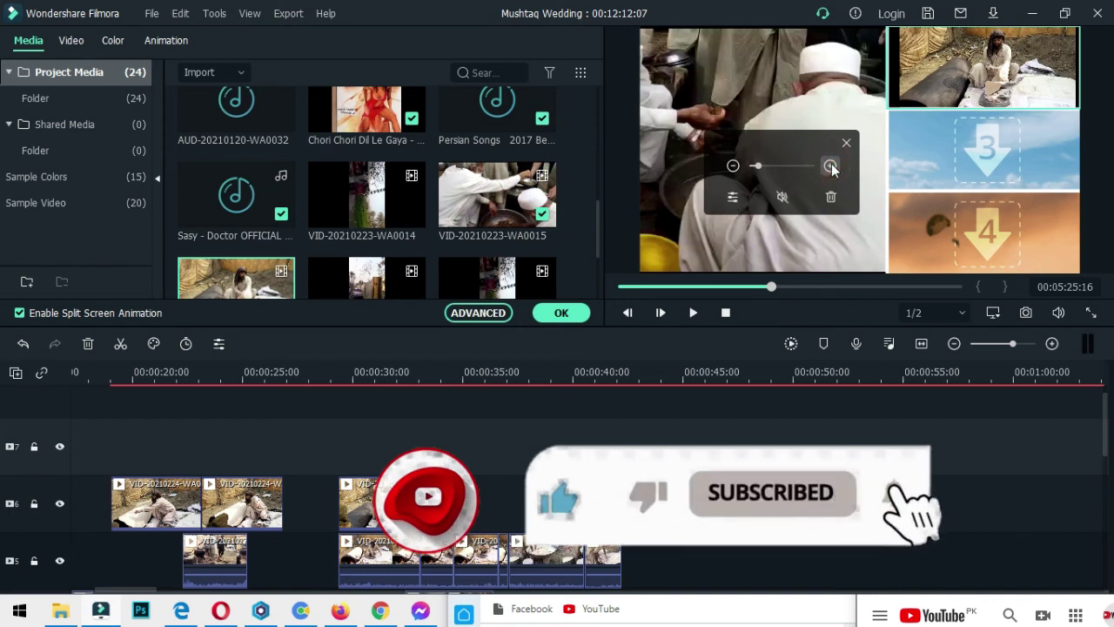
click(733, 166)
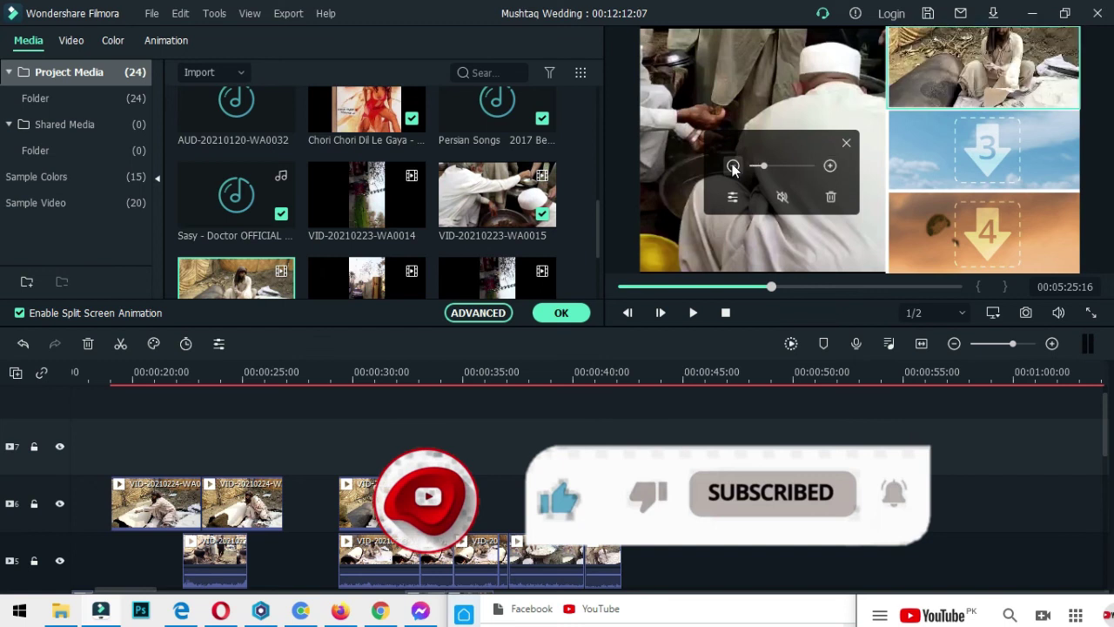
click(829, 165)
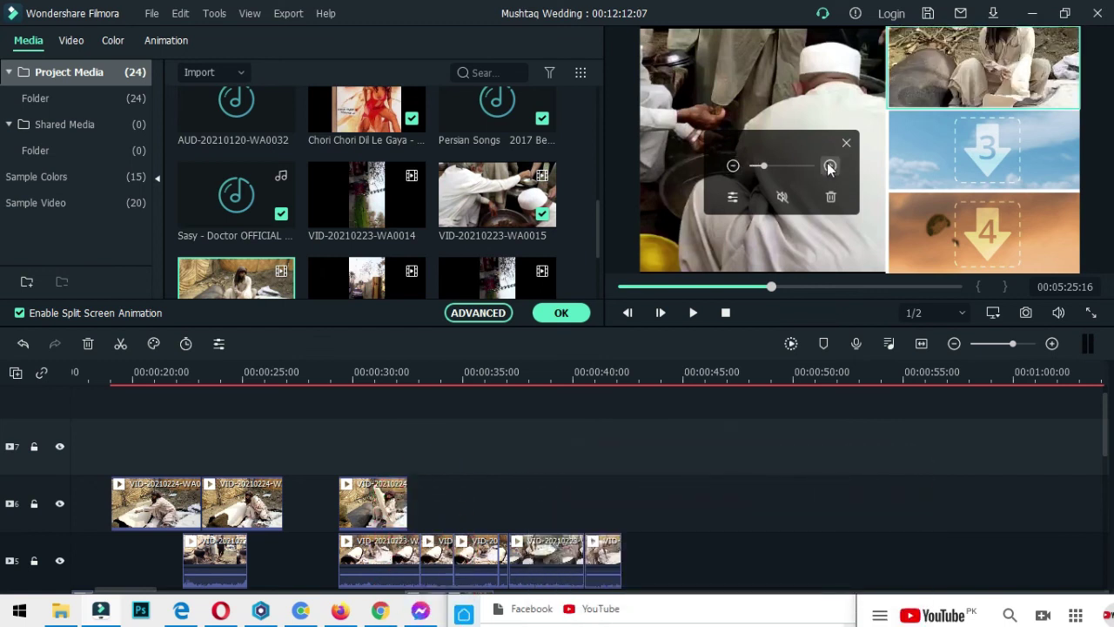
click(830, 166)
click(734, 165)
click(734, 167)
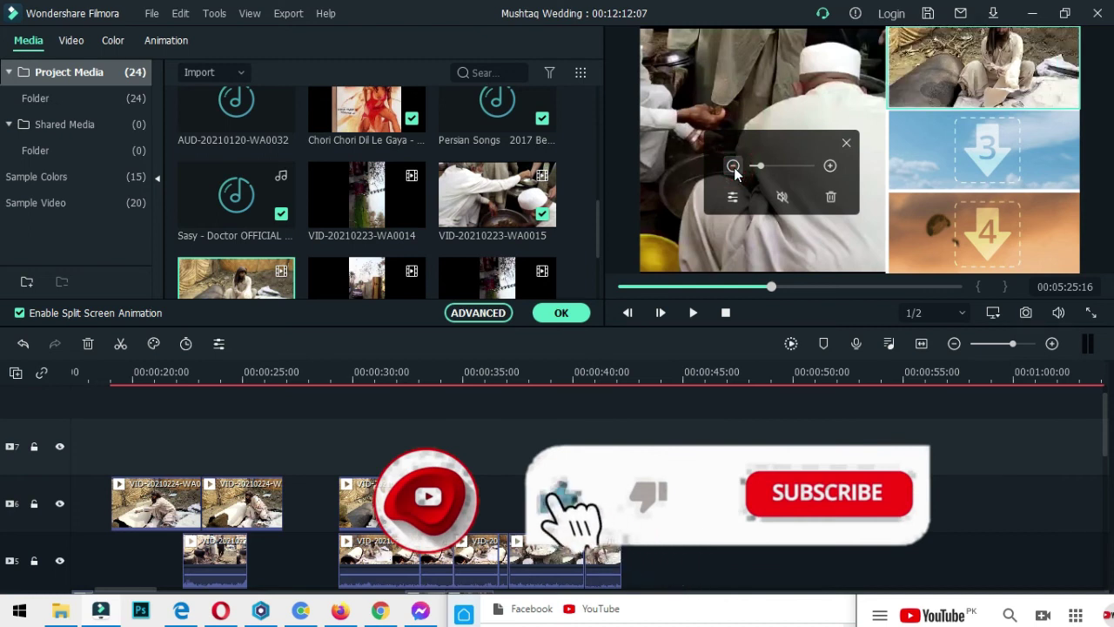
click(734, 166)
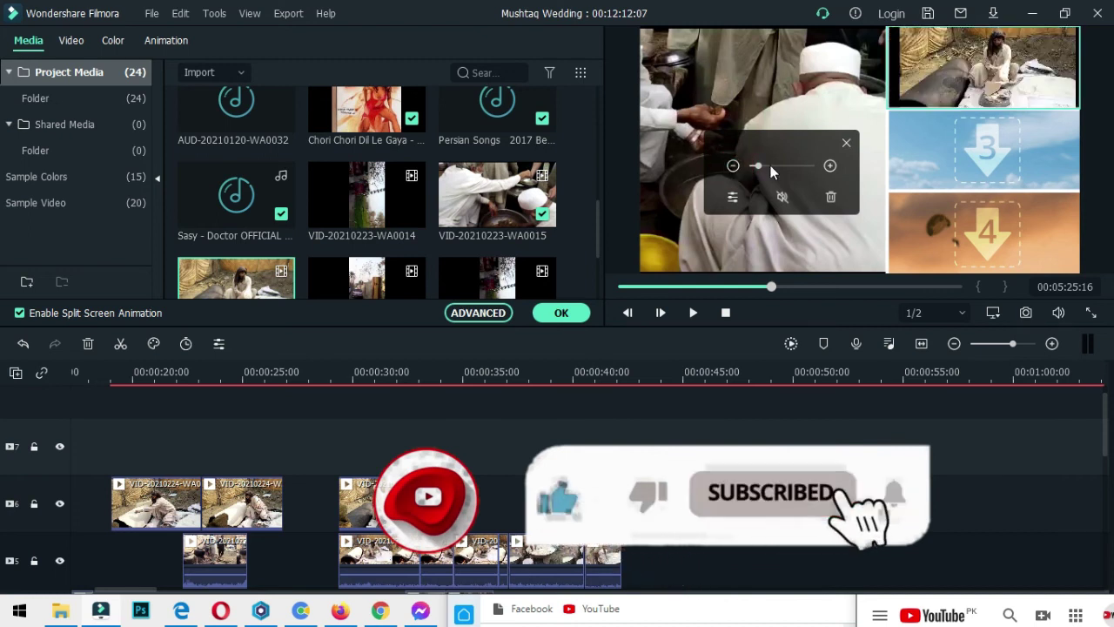
click(829, 165)
Inspect the split screen's layers in Advanced Split Screen Edit, leave it without applying changes, and minimize the editor.
click(731, 199)
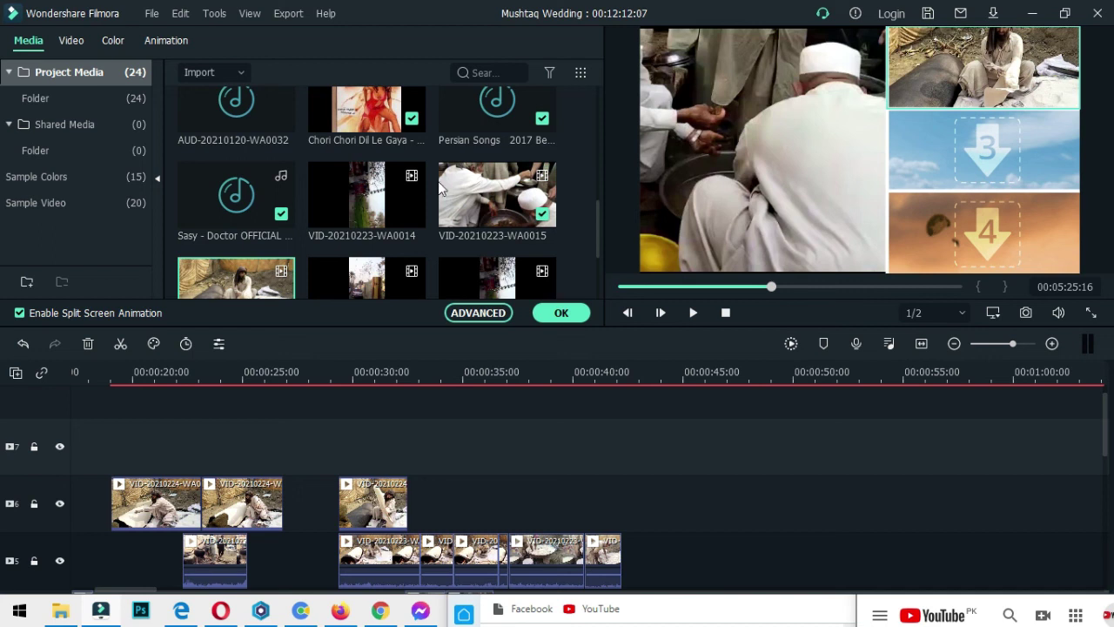
click(478, 313)
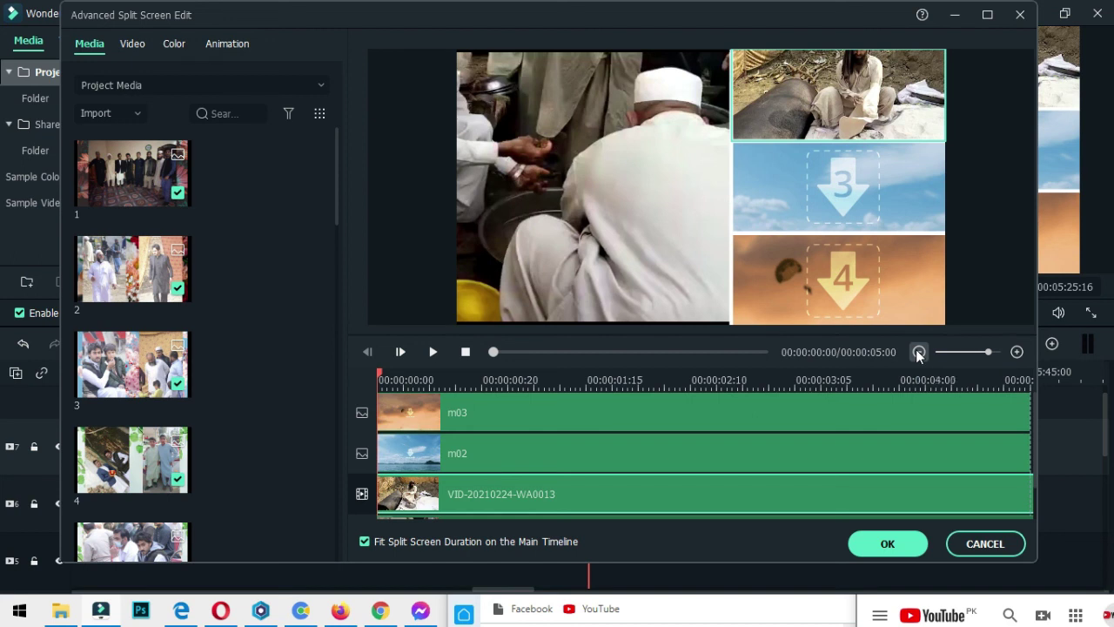
click(987, 544)
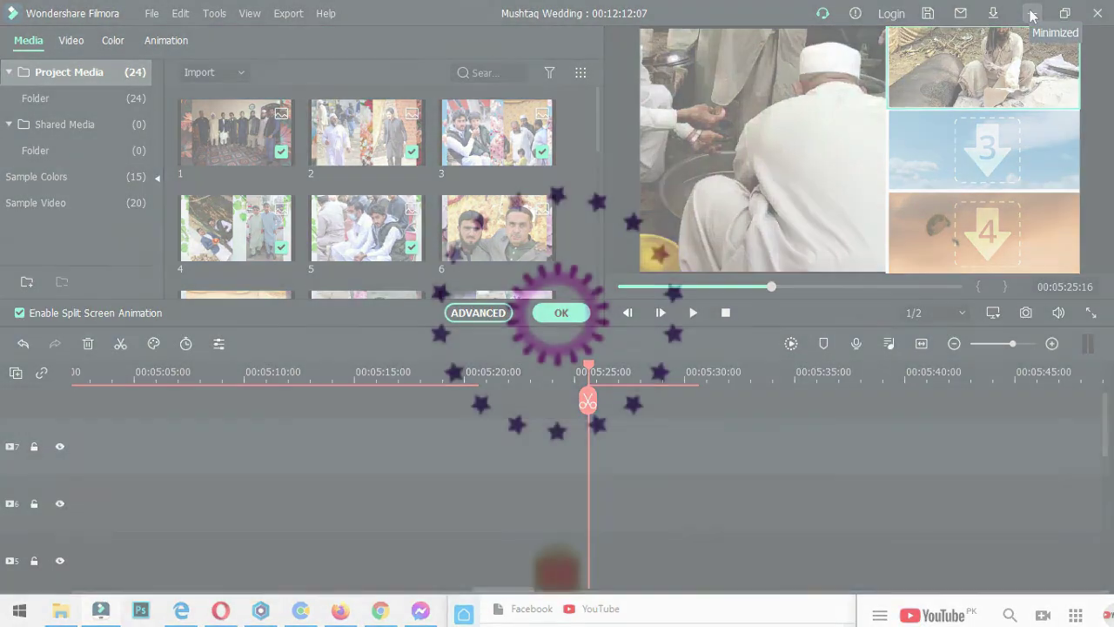
click(1031, 14)
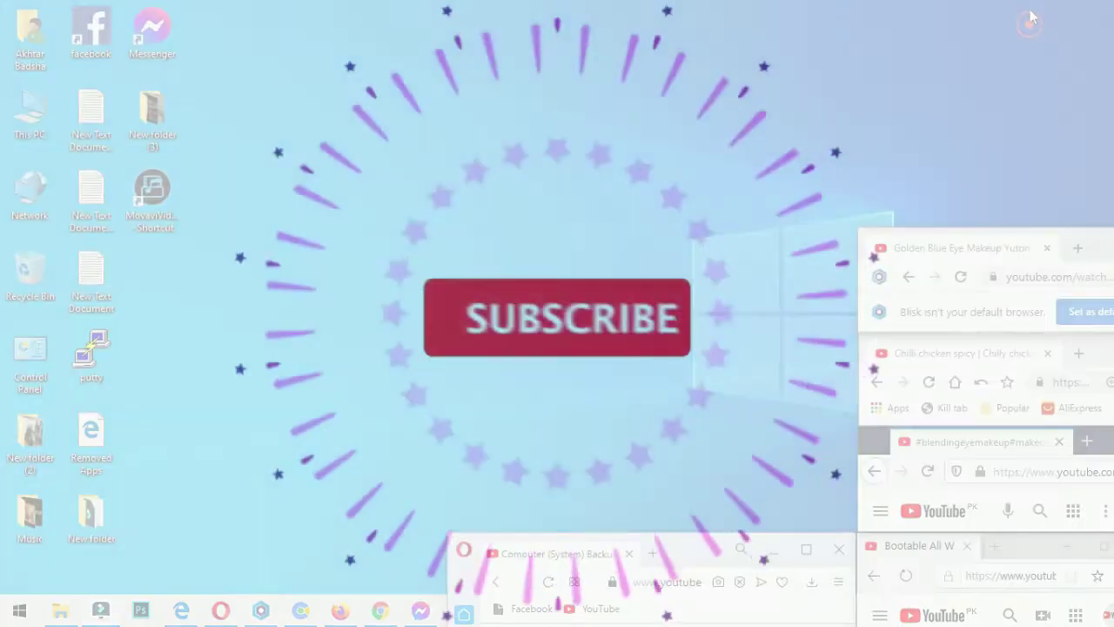